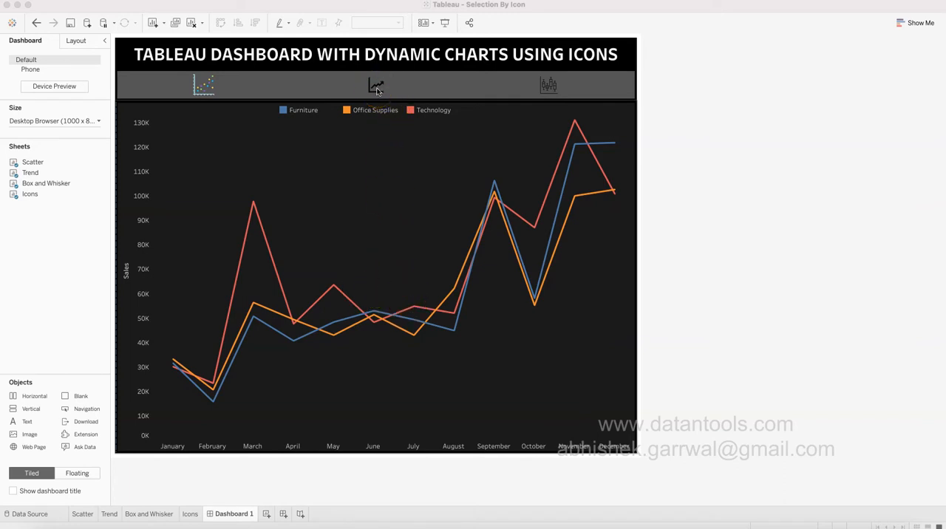
Display the box-and-whisker chart and the scatter chart in turn using the dashboard's chart icons.
click(548, 87)
click(548, 87)
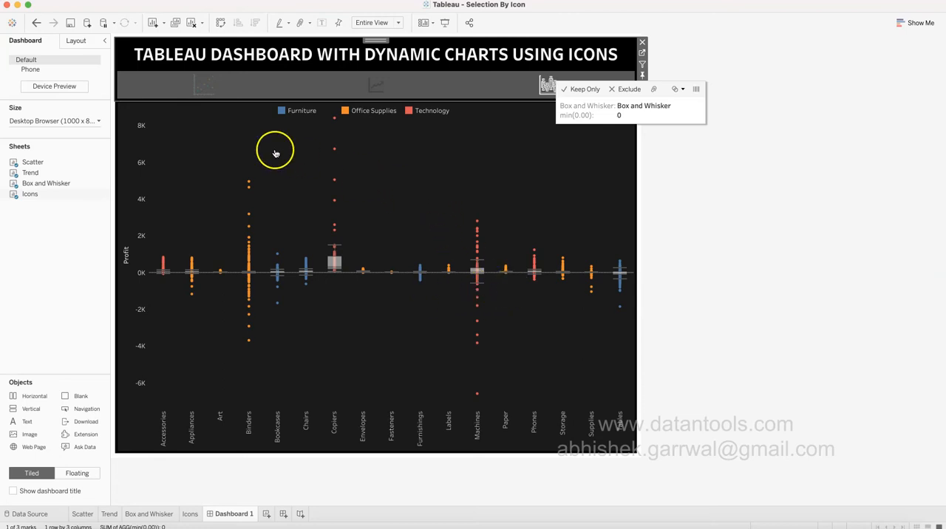
click(206, 93)
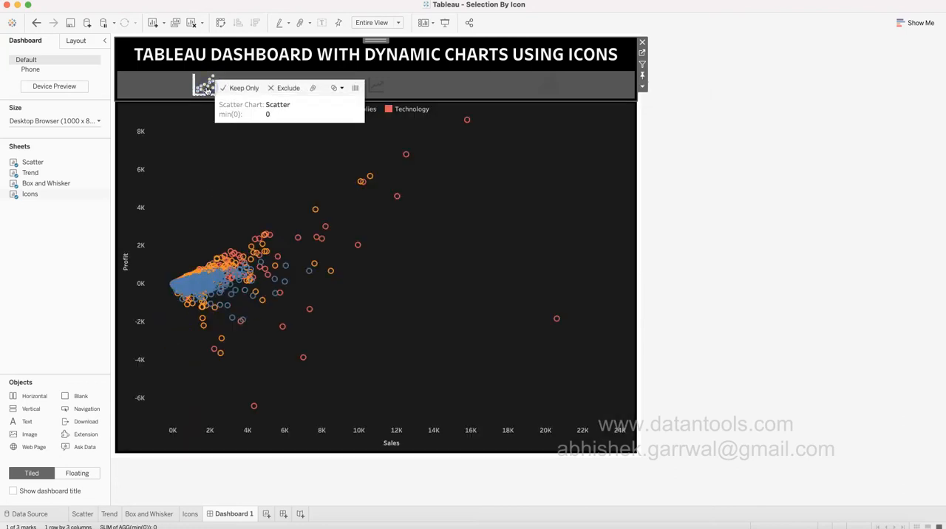
click(213, 158)
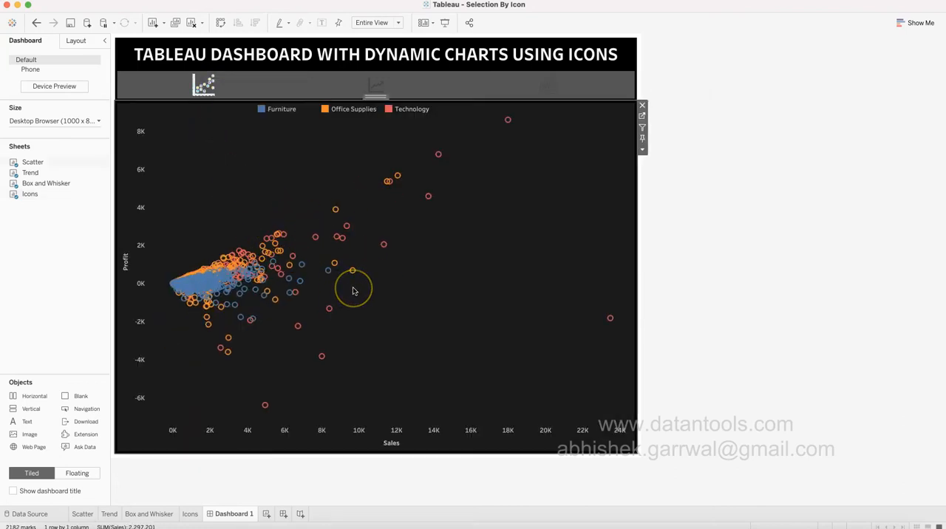
click(242, 86)
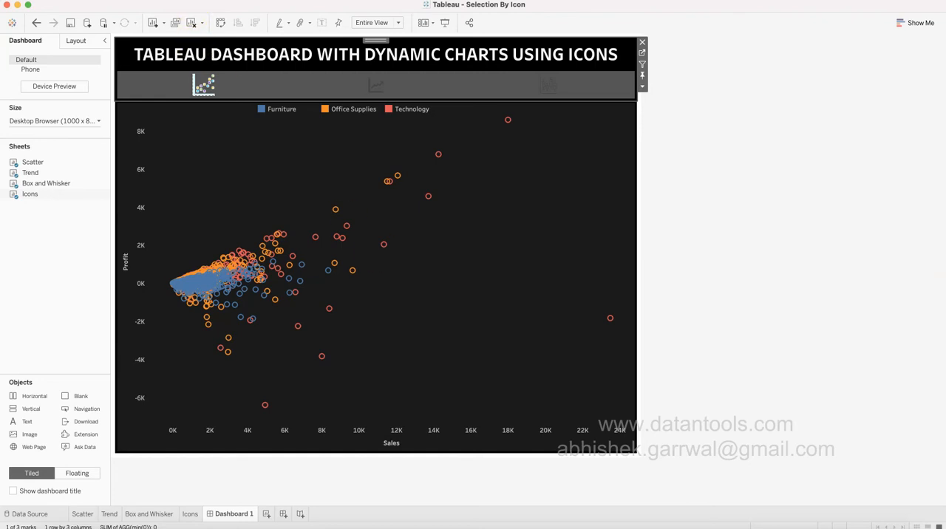
click(196, 0)
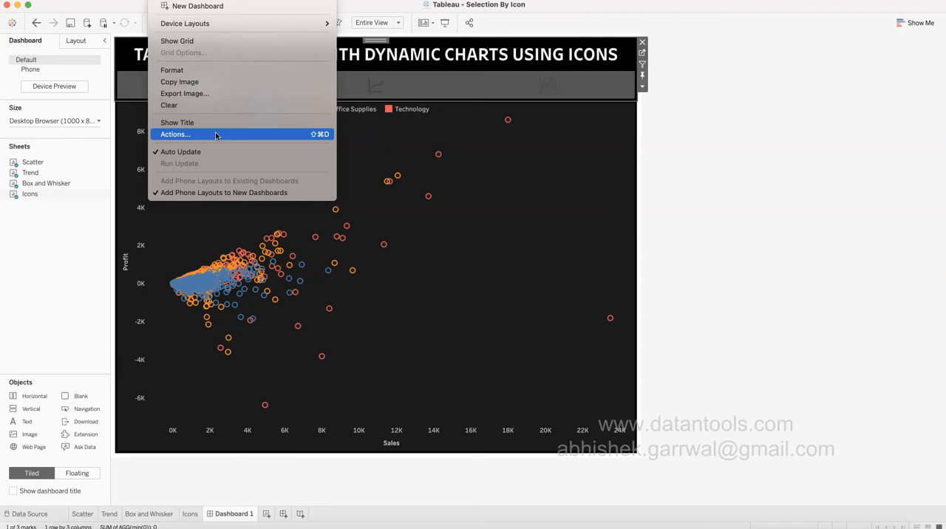
click(444, 230)
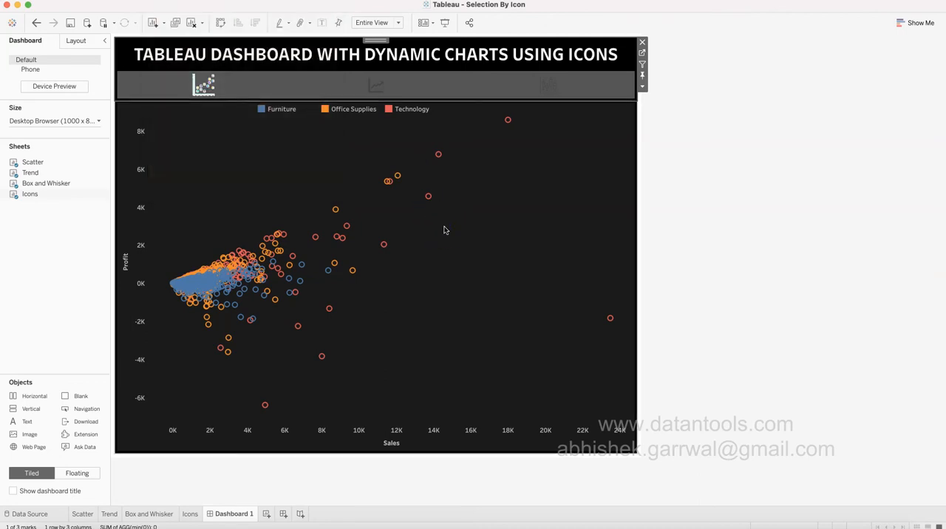
Examine the Scatter, Trend and Box and Whisker worksheets to see how each responds to the current chart selection.
click(91, 514)
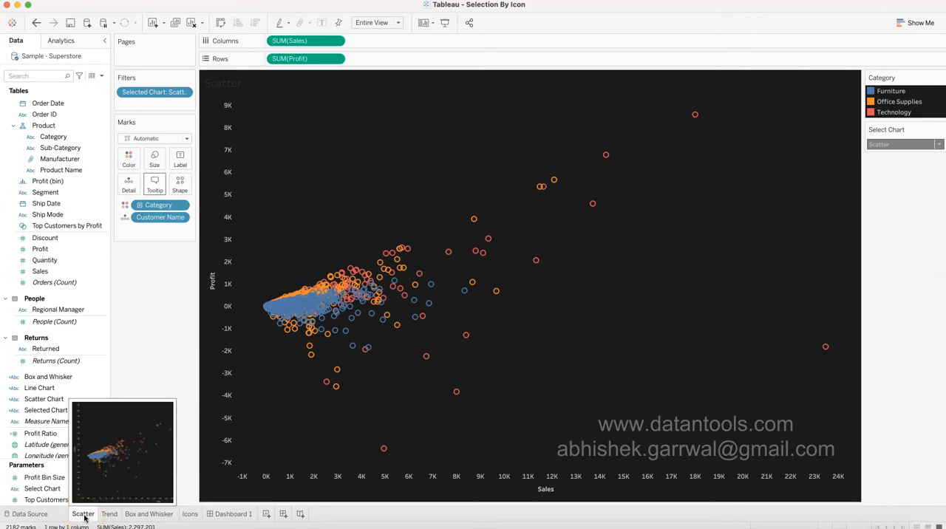
click(111, 515)
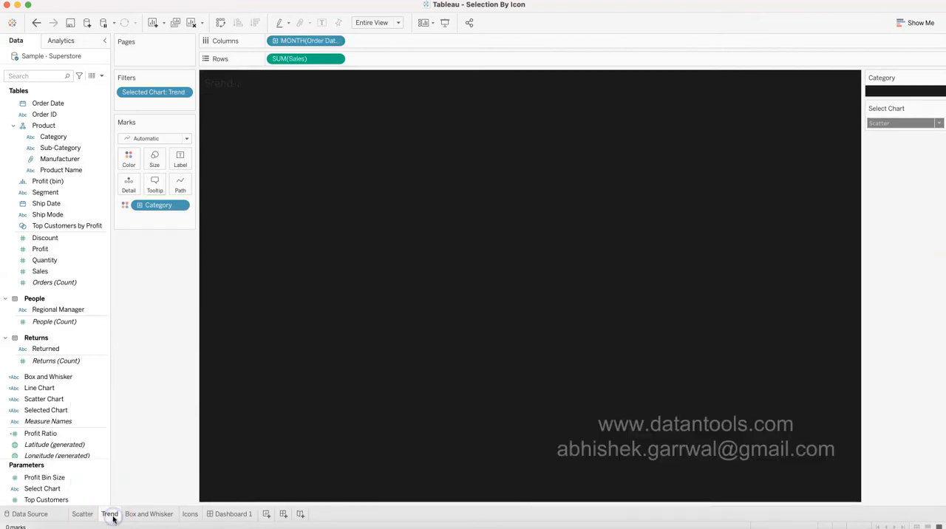
click(143, 516)
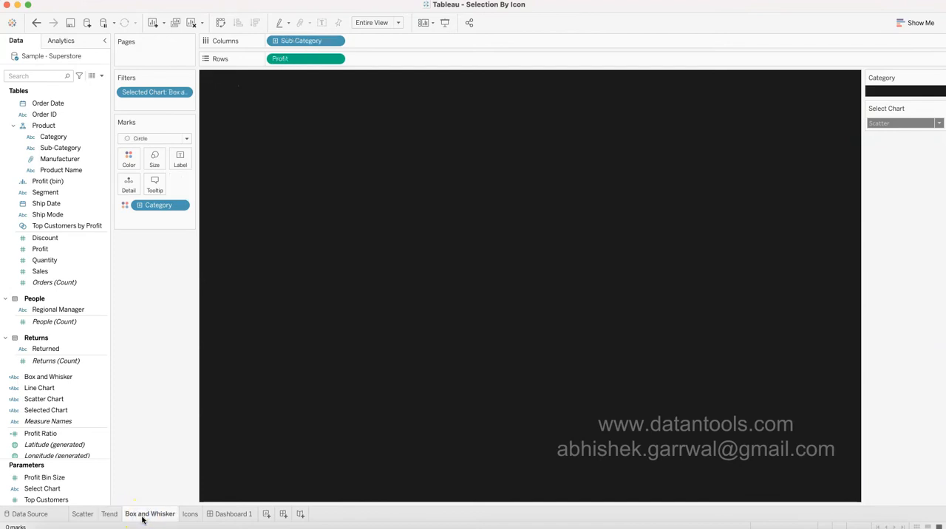
click(131, 516)
mouse_move(127, 517)
click(82, 514)
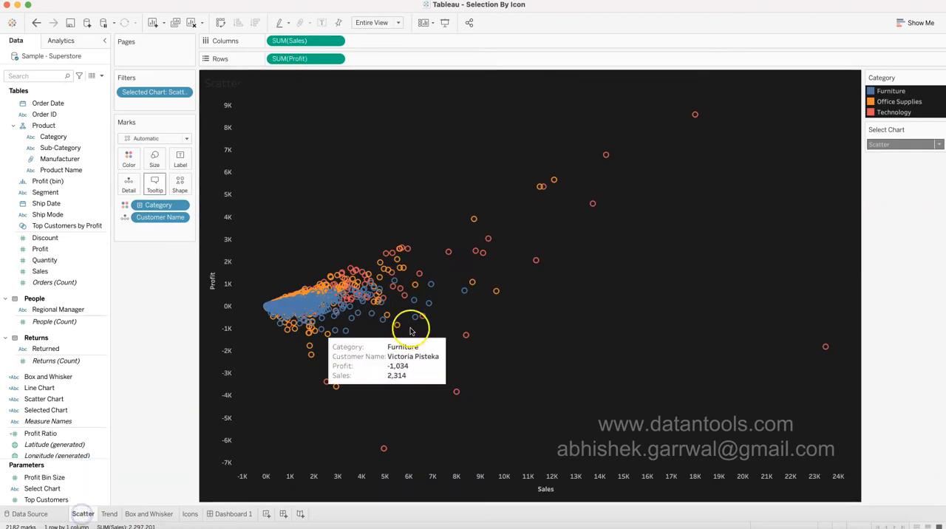
click(106, 515)
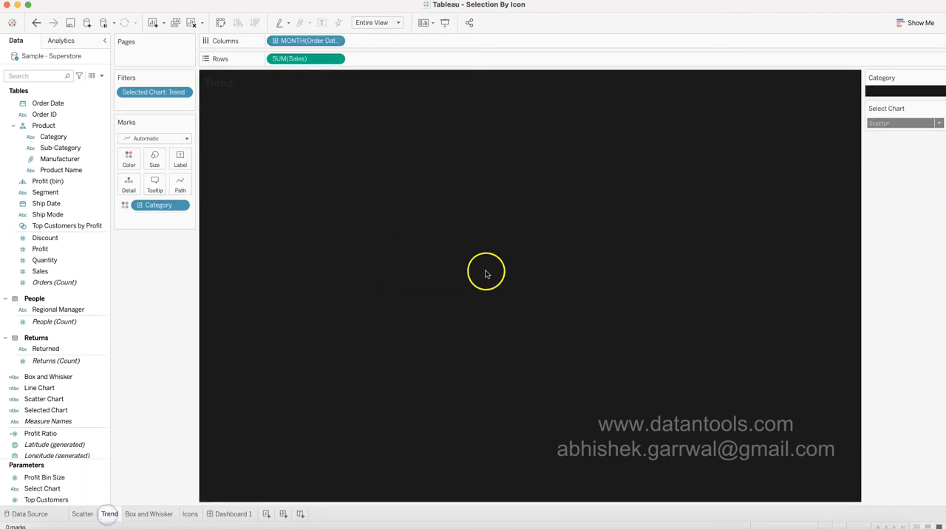
click(477, 308)
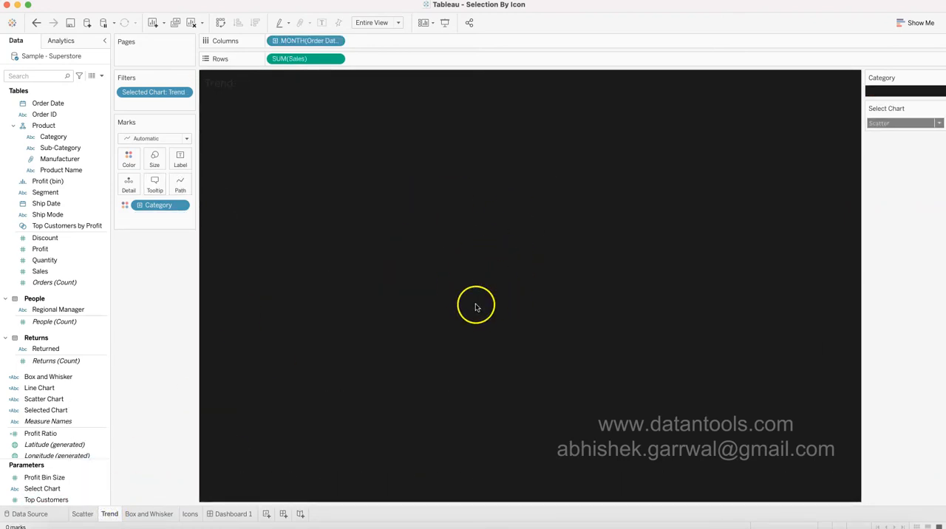
click(82, 513)
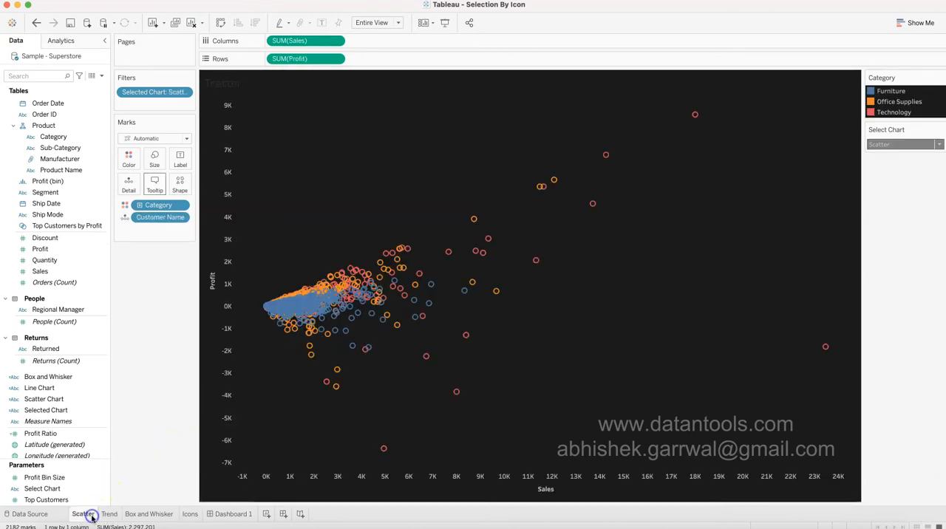
Set the Select Chart parameter to Trend on the Trend sheet, and to Box and Whisker on the Box and Whisker sheet.
click(114, 516)
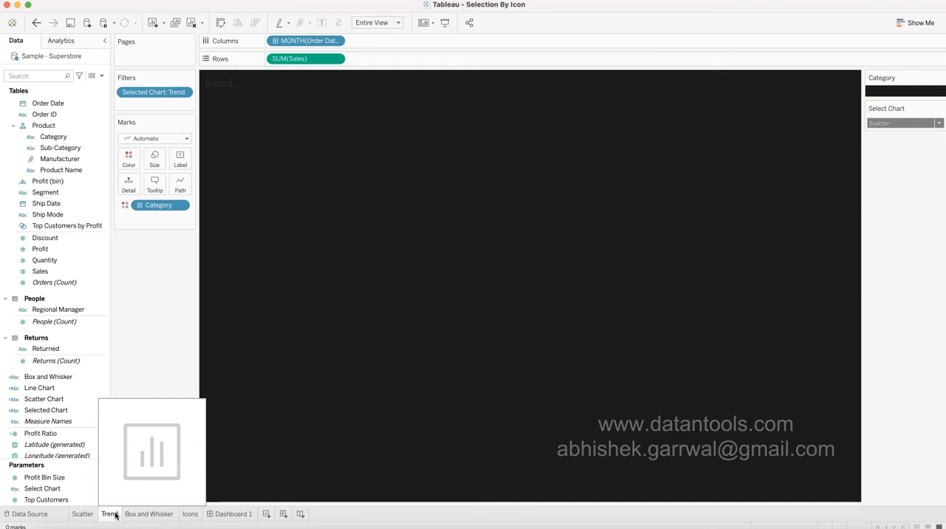
click(895, 122)
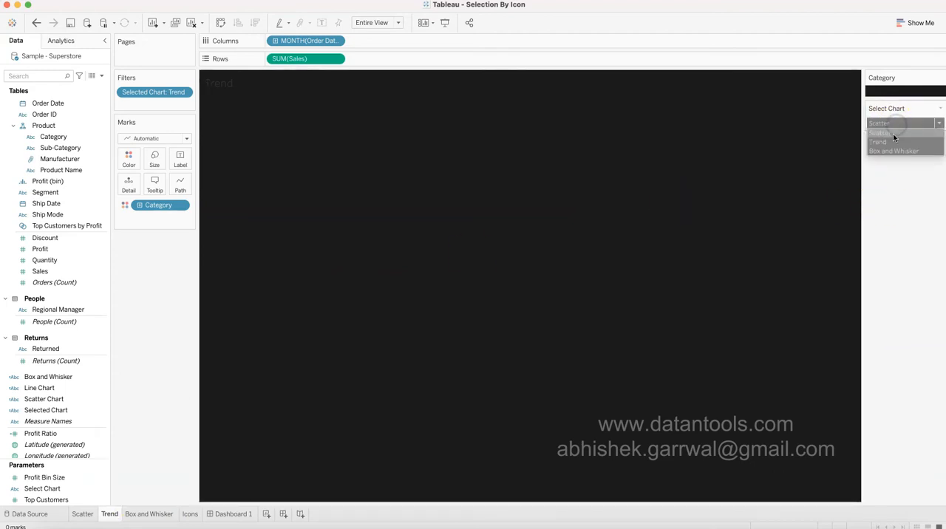
click(892, 141)
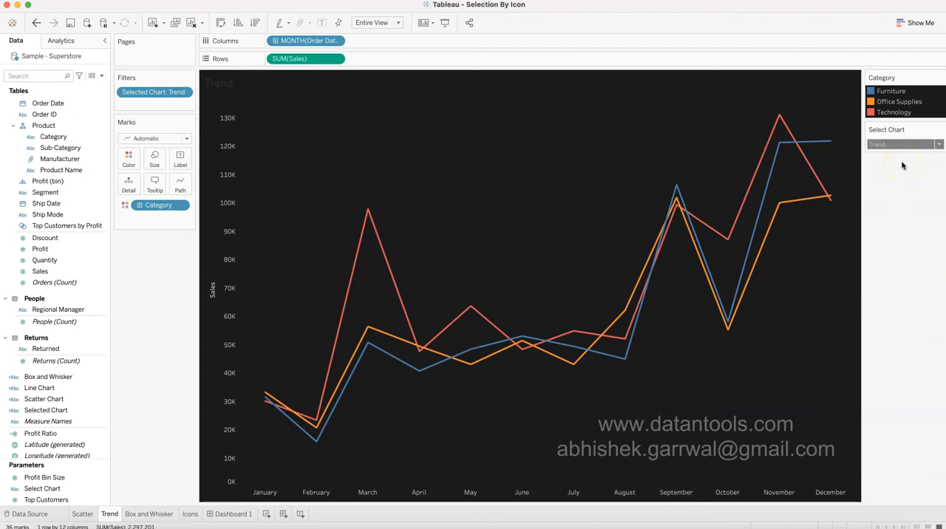
click(159, 513)
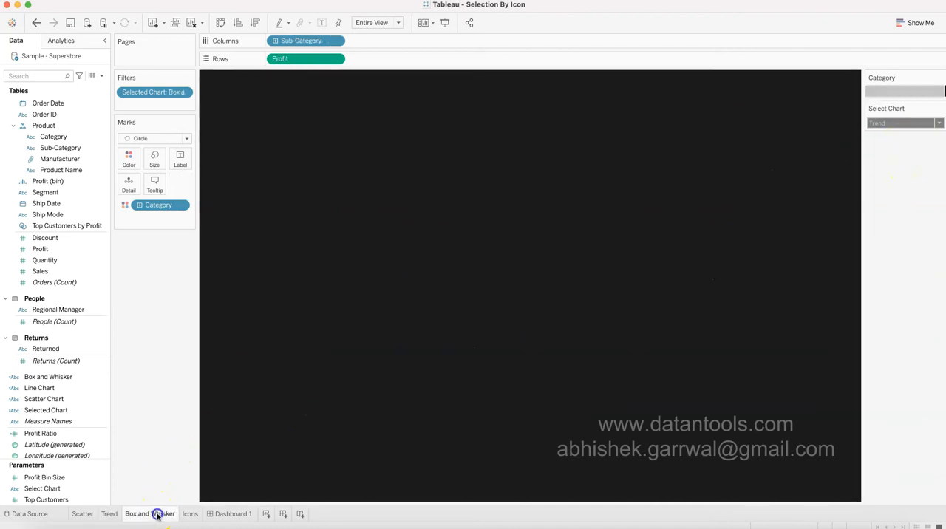
click(902, 125)
click(896, 151)
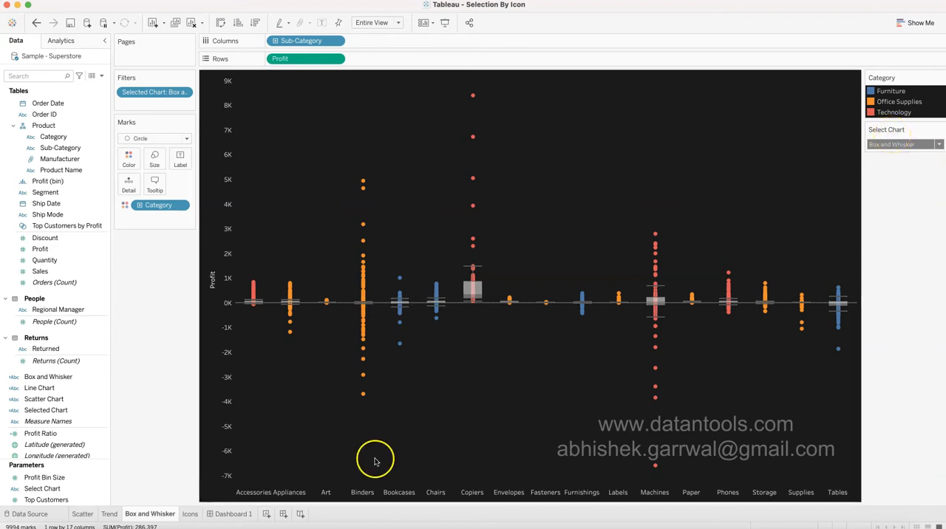
Review the Icons worksheet with its three chart icons and return to the Box and Whisker sheet.
click(190, 514)
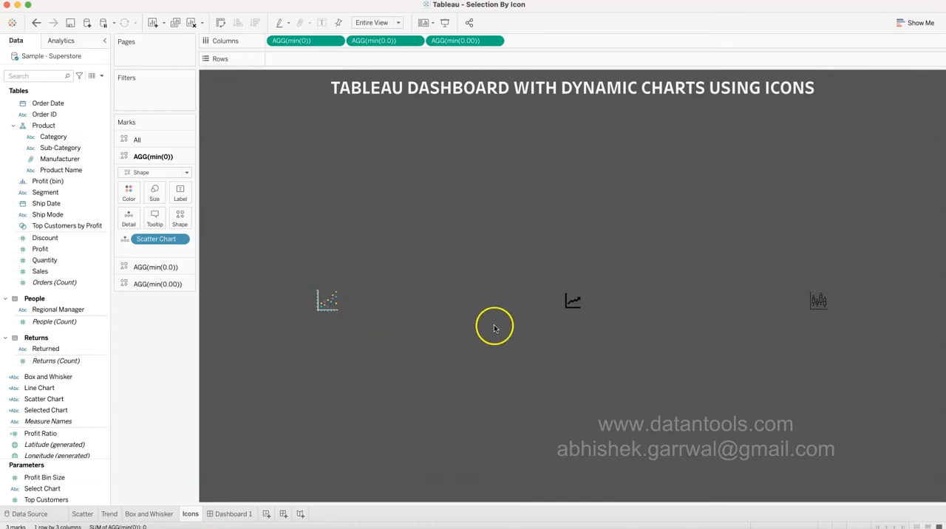
mouse_move(573, 311)
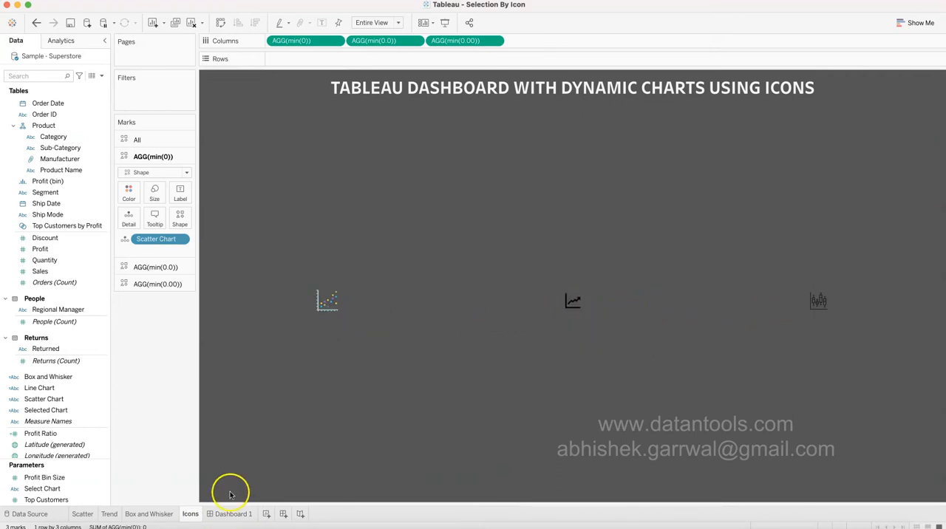
click(164, 514)
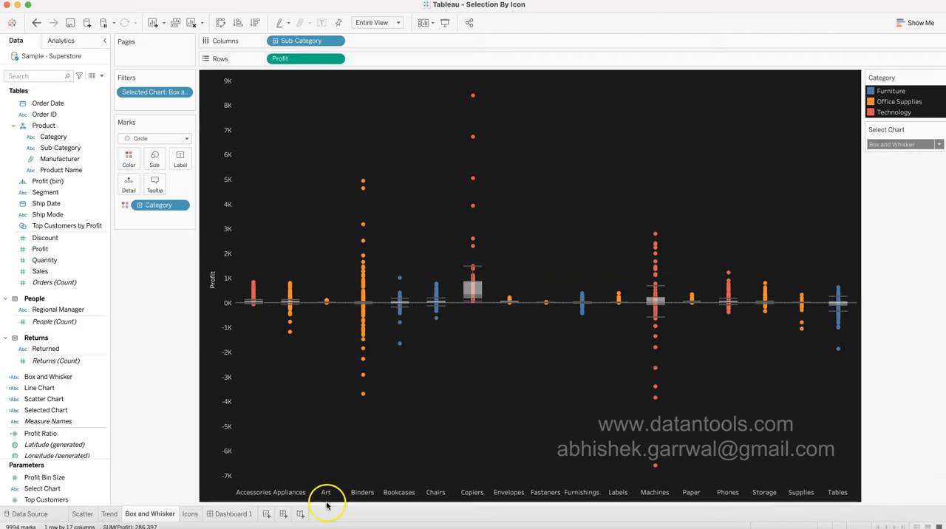
Create a new worksheet with a scatter plot of Sales in columns against Profit in rows, detailed by Customer Name.
click(269, 516)
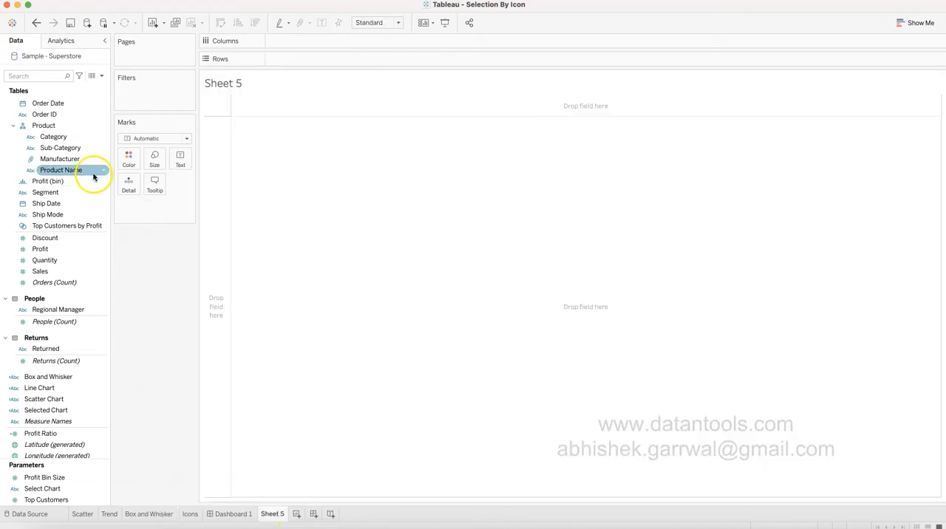
drag(59, 272, 298, 61)
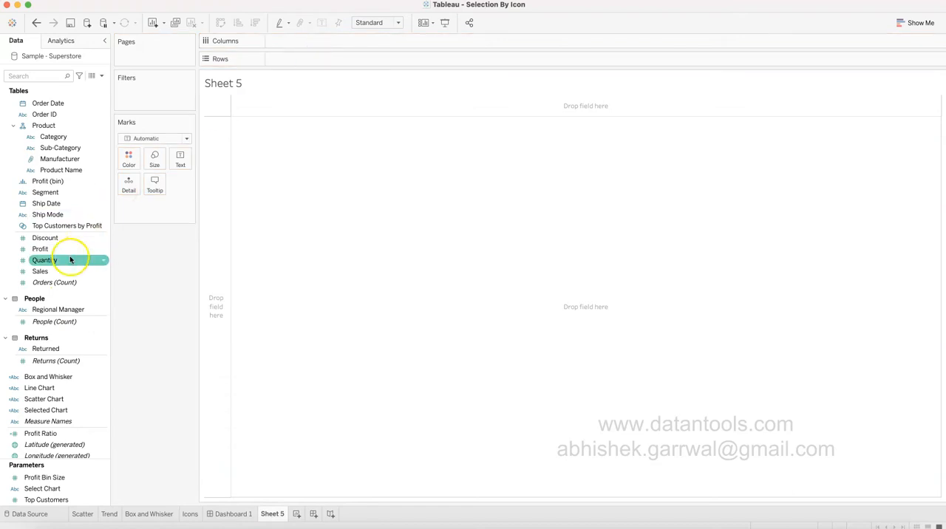
drag(68, 273, 296, 40)
drag(40, 250, 296, 63)
scroll(59, 151, up, 2)
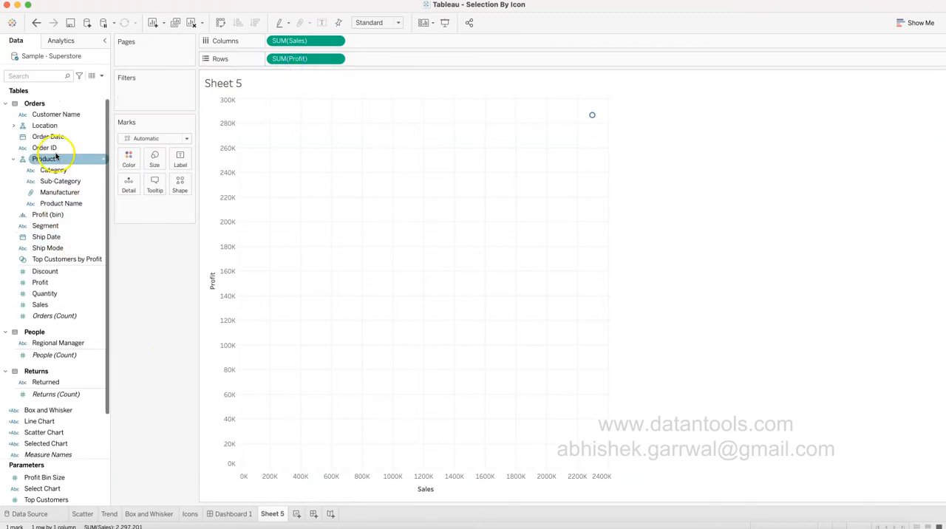
drag(67, 115, 382, 191)
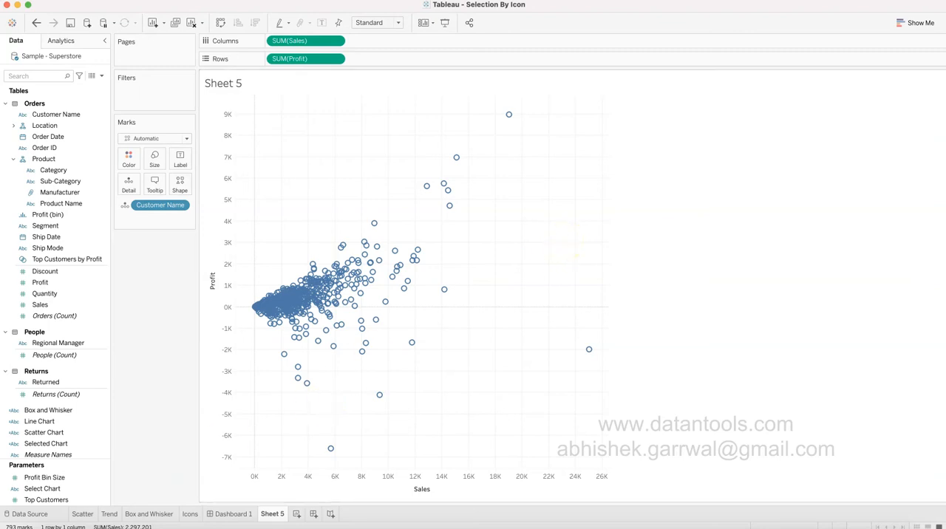
Look through the Scatter and Trend sheets and inspect the font and shading formatting of the Box and Whisker sheet.
click(82, 515)
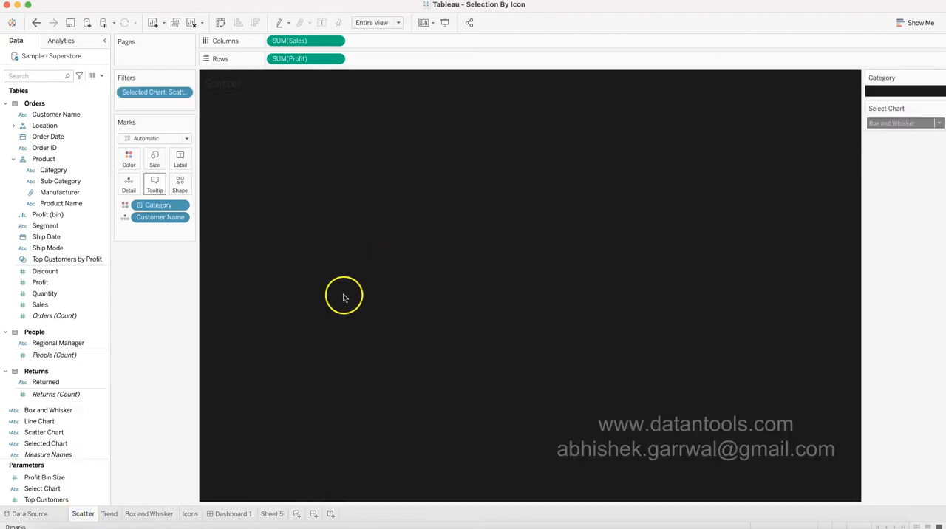
click(110, 514)
click(139, 514)
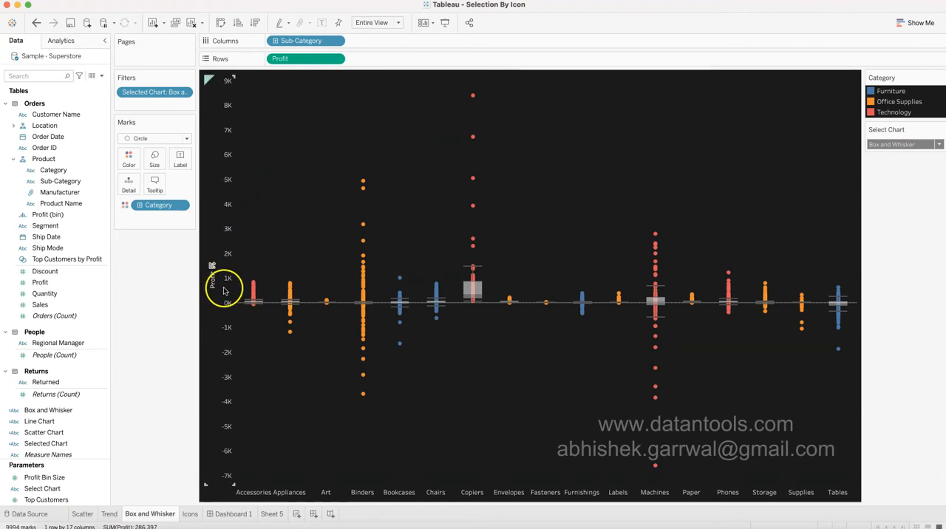
right_click(329, 175)
click(365, 226)
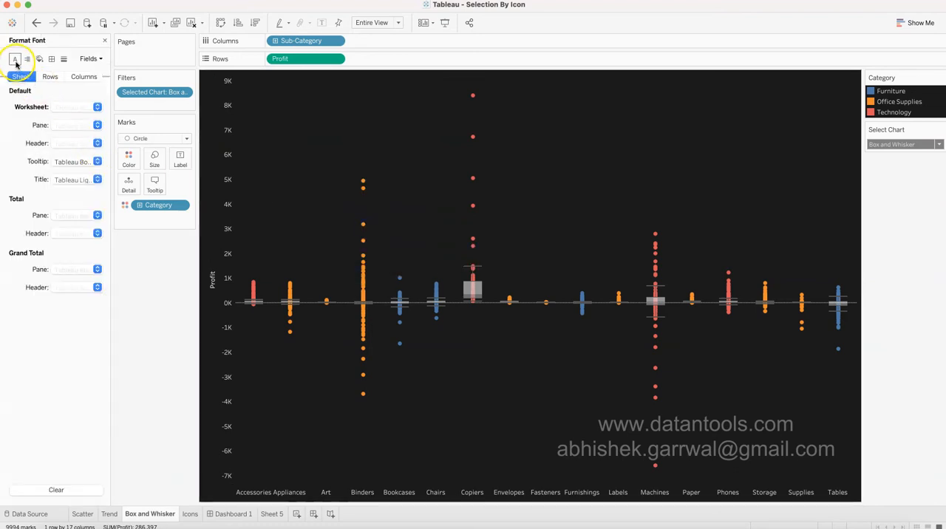
click(67, 106)
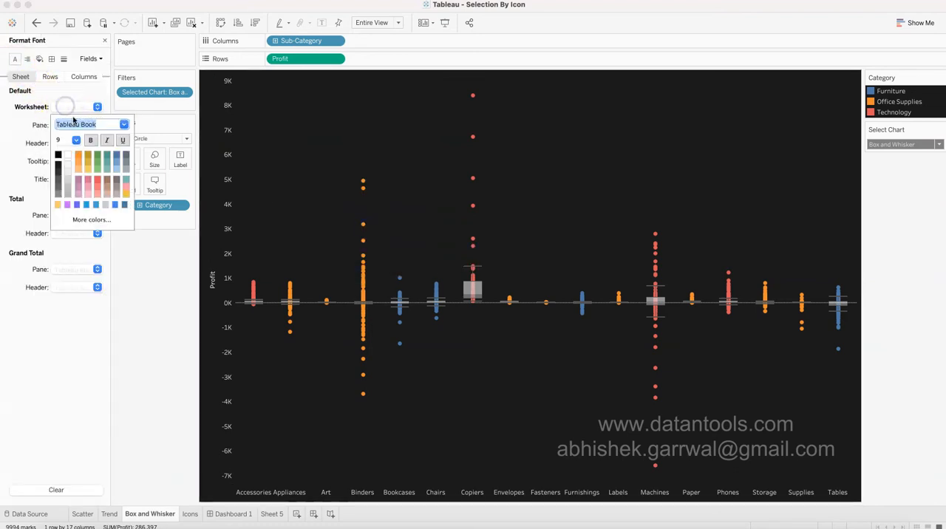
click(24, 125)
click(40, 64)
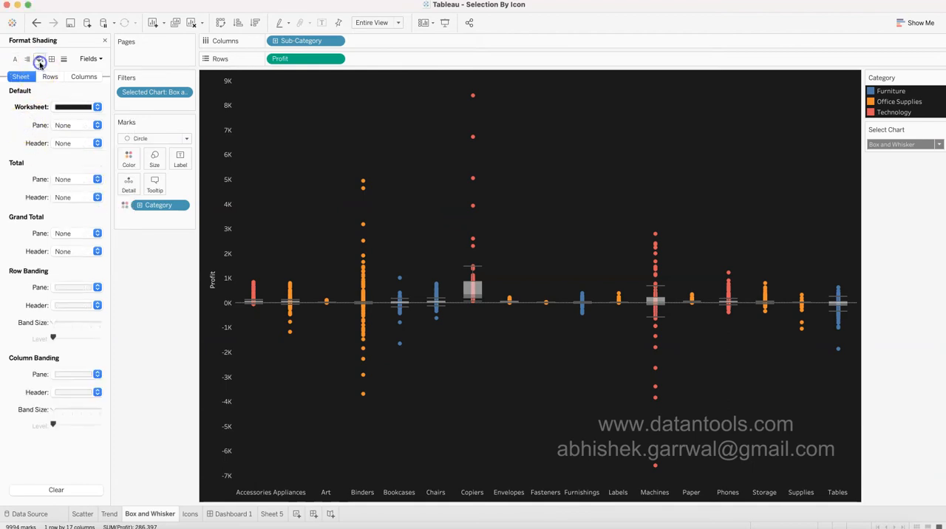
click(75, 107)
click(30, 142)
click(59, 74)
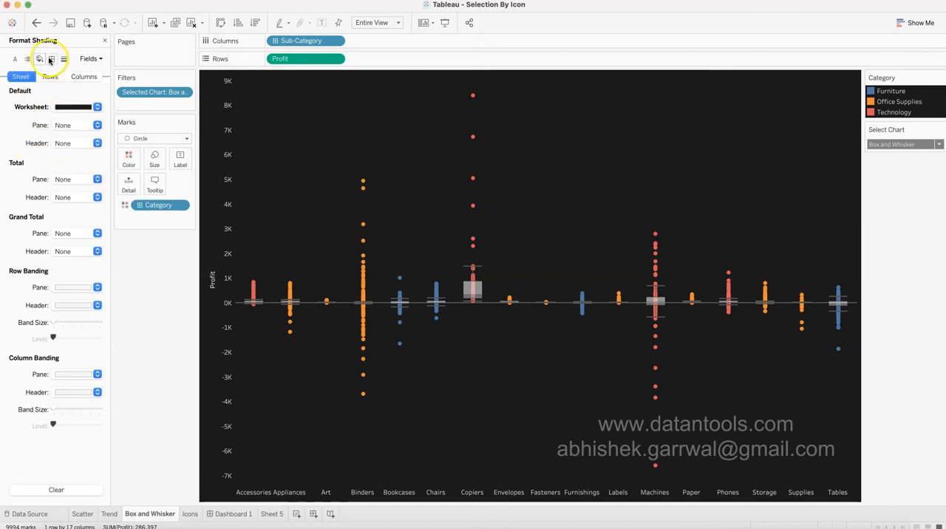
Inspect the Box and Whisker sheet's line formatting for sheet, rows and columns, and its column border settings.
click(64, 58)
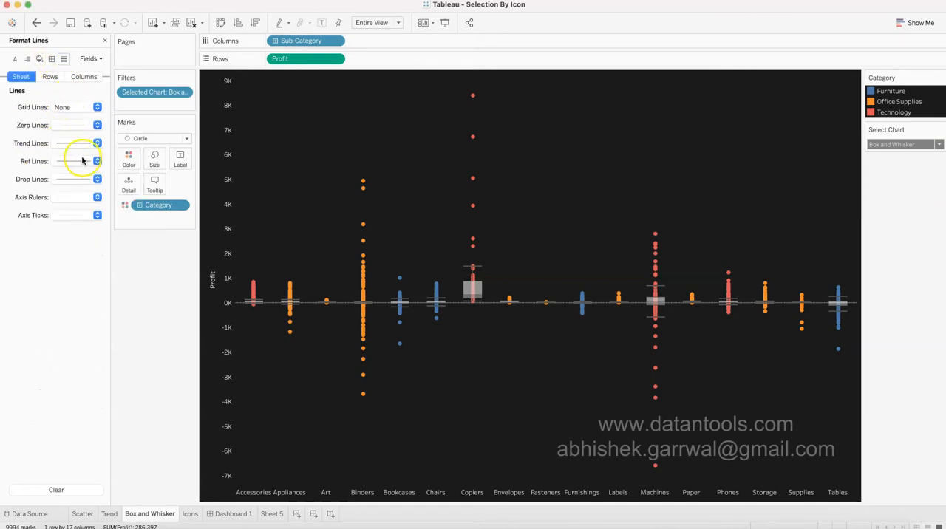
click(55, 80)
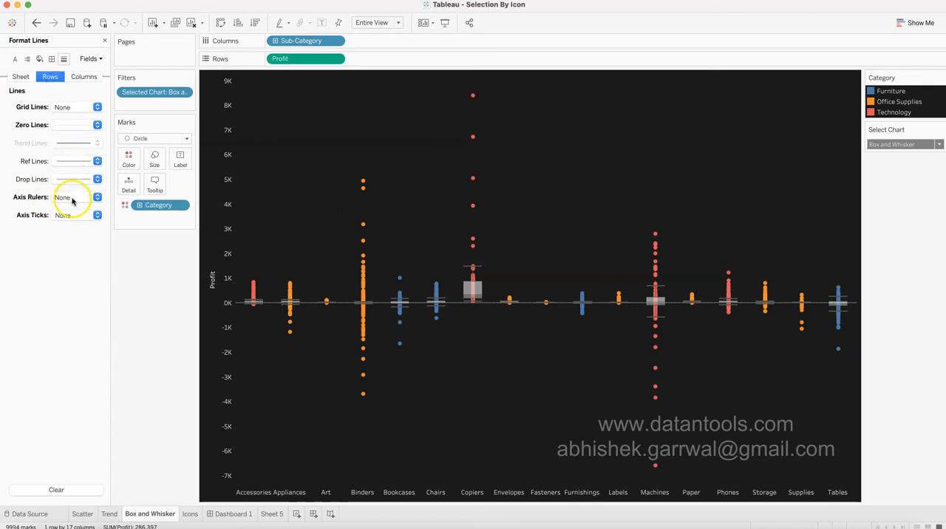
click(85, 76)
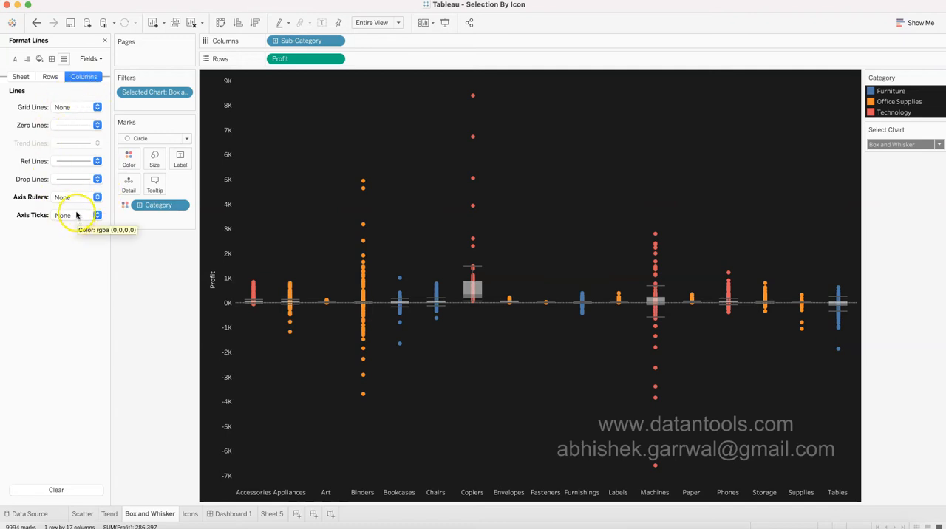
click(52, 60)
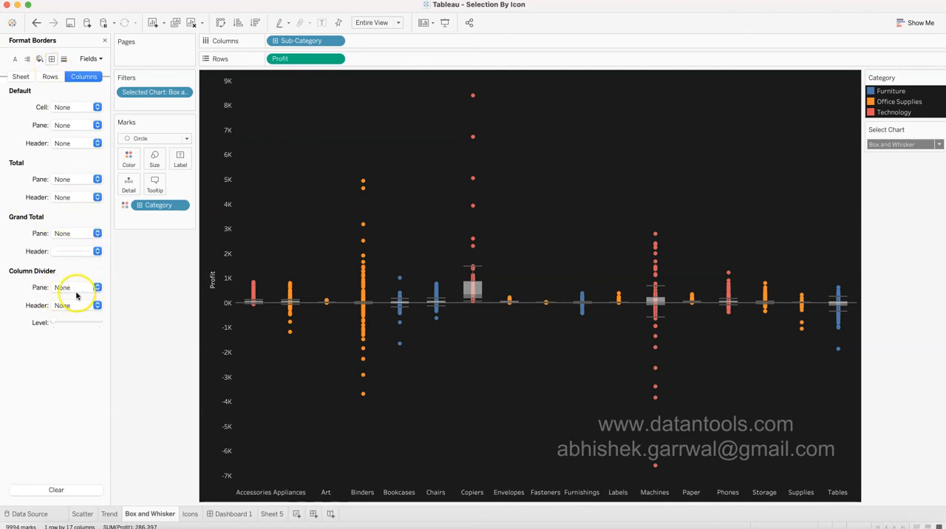
Check the sheet-level border settings of the Box and Whisker sheet and close the formatting pane.
click(21, 76)
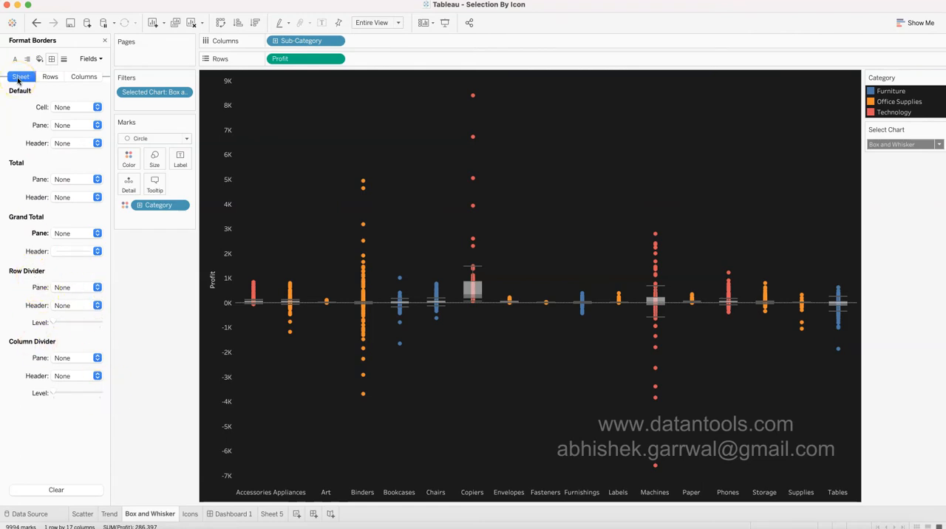
click(104, 40)
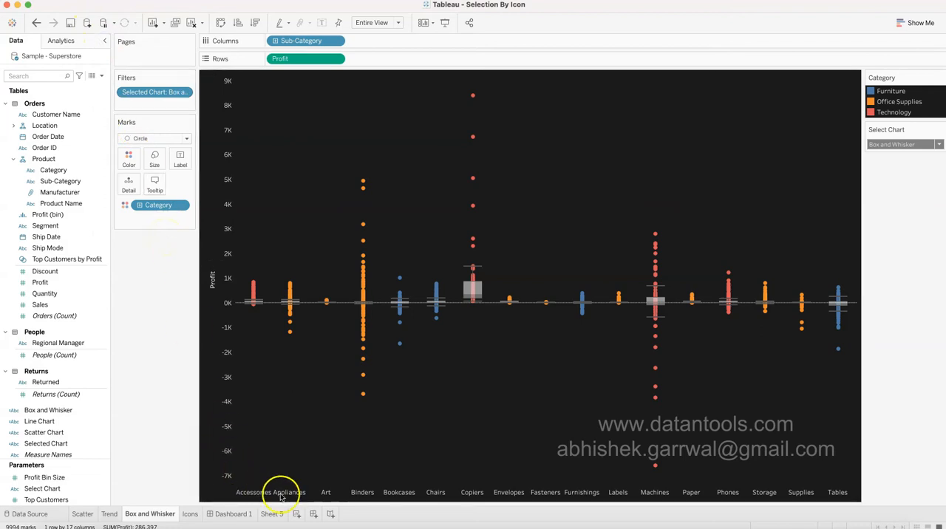
Rename Sheet 5, which holds the new scatter plot, as Scatter1.
mouse_move(282, 519)
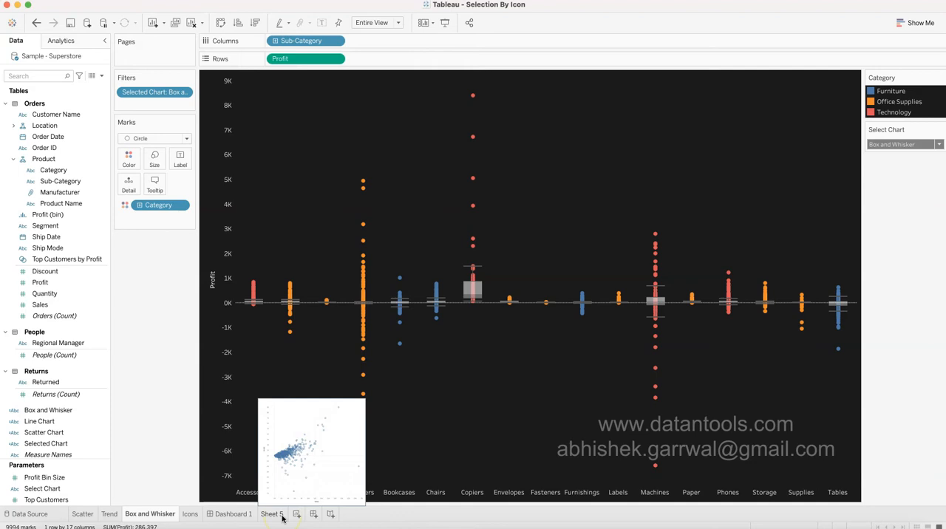
click(283, 517)
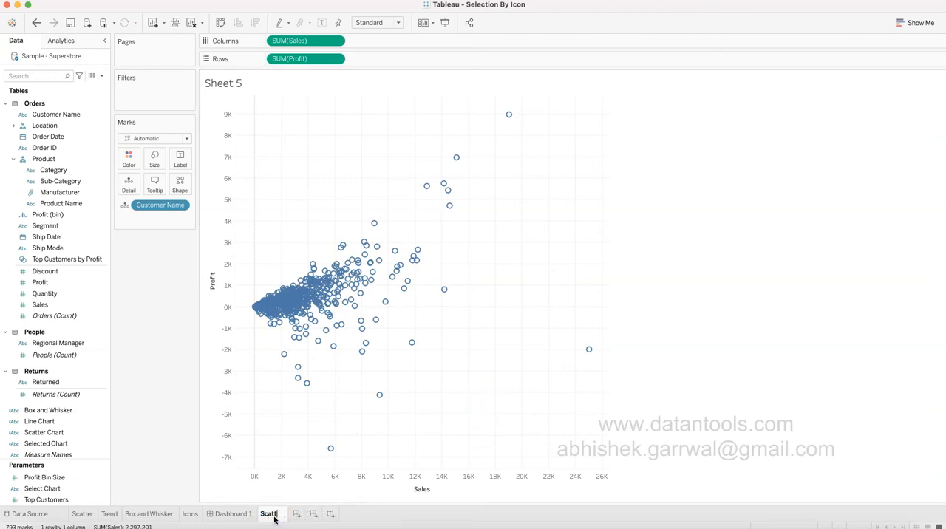
text(1)
key(Return)
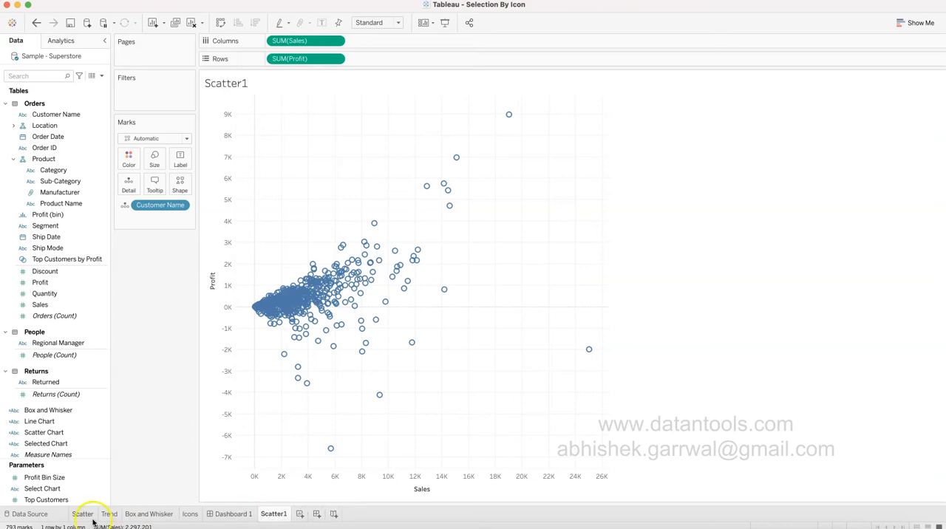
Create a new worksheet with a line chart of Sales in rows by month of Order Date in columns, coloured by Category.
click(299, 514)
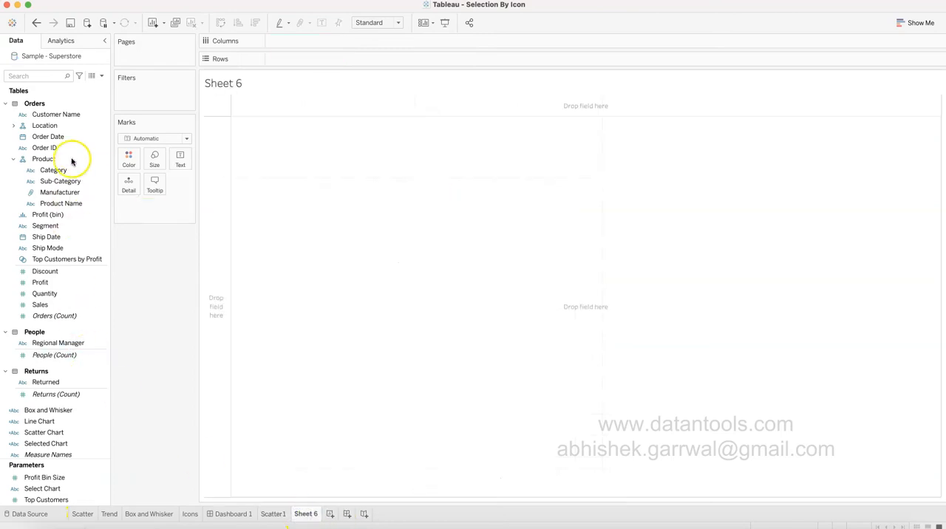
drag(70, 137, 294, 43)
click(89, 282)
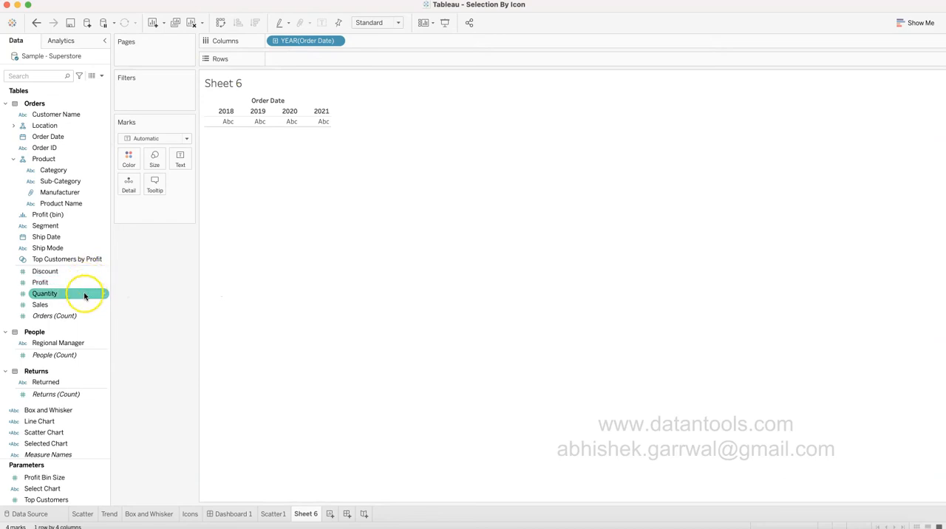
mouse_move(85, 306)
mouse_down()
mouse_move(332, 51)
mouse_move(335, 65)
mouse_up()
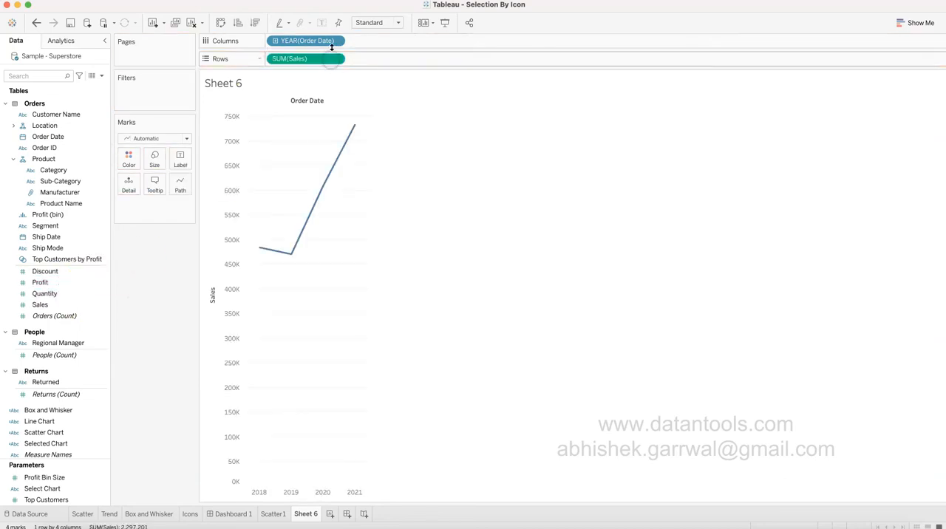
click(335, 40)
click(320, 201)
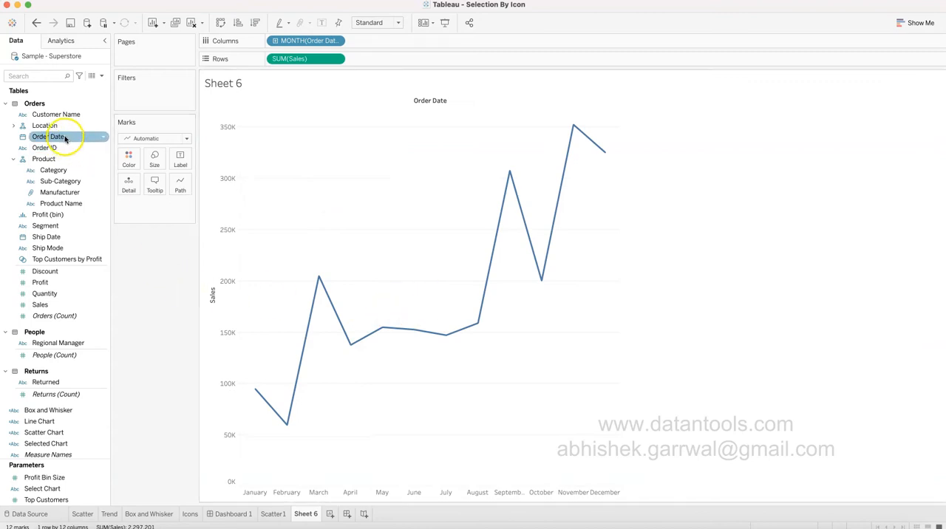
click(70, 172)
drag(71, 172, 129, 161)
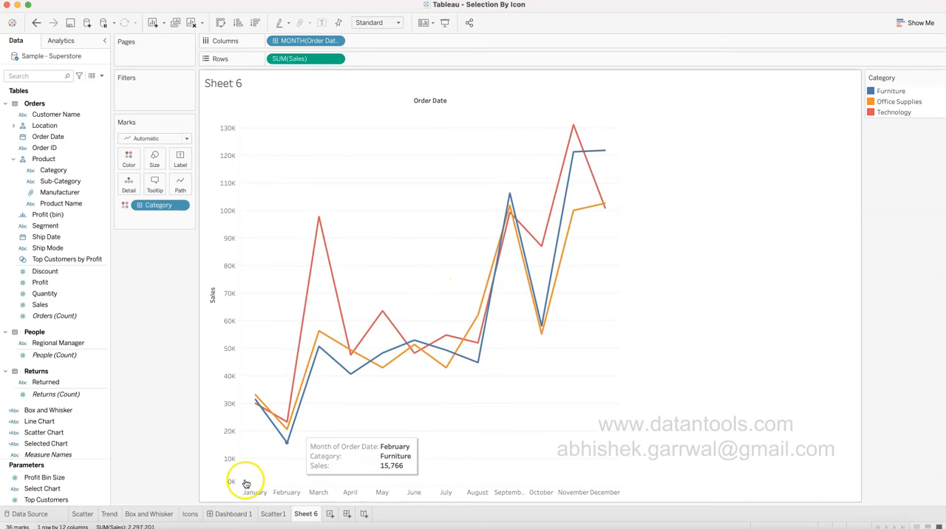
Display the line chart on the Trend sheet by setting the Select Chart parameter to Trend.
click(111, 514)
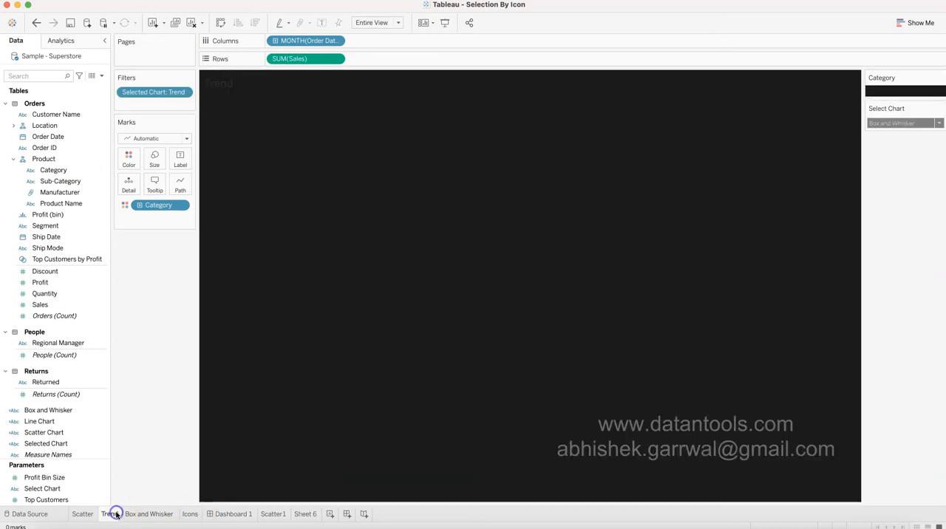
click(909, 126)
click(907, 141)
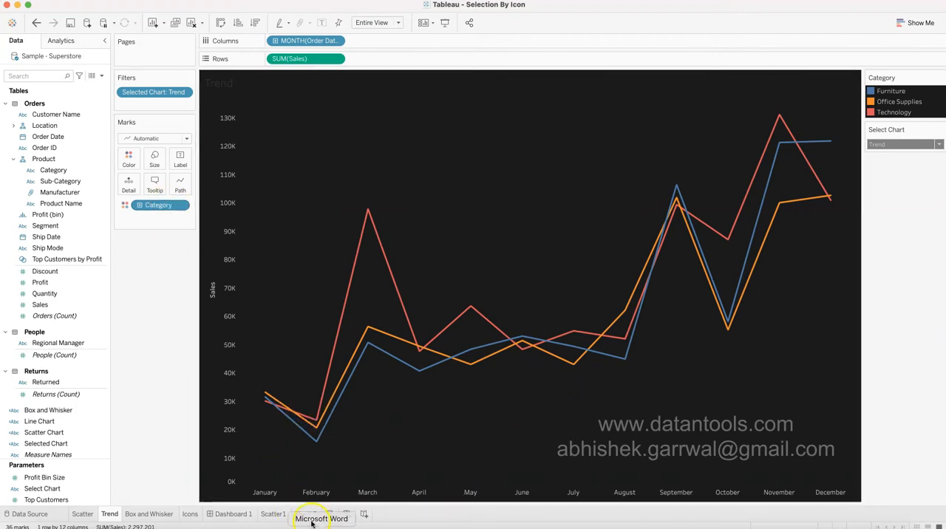
Rename Sheet 6, which holds the new line chart, as Trend1.
click(305, 514)
click(316, 515)
text(Trend1)
key(Return)
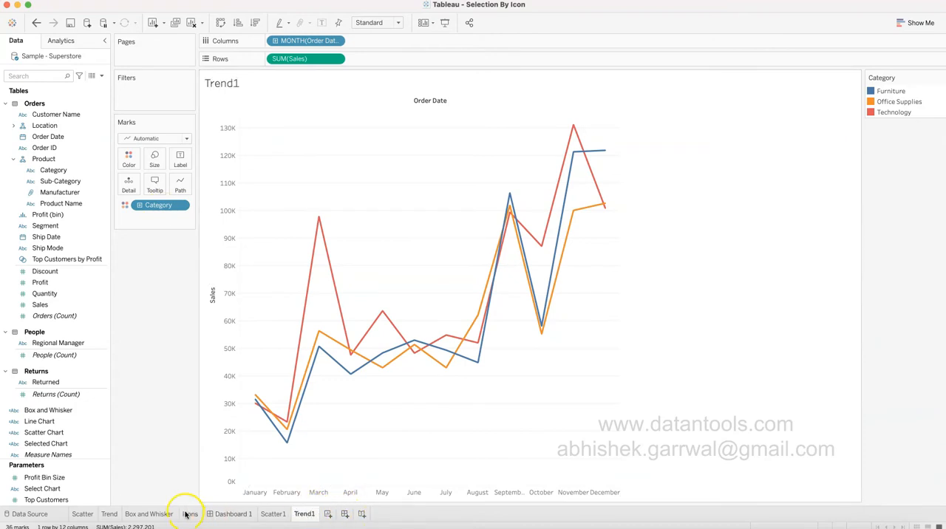
Create a new worksheet with a box-and-whisker plot of Sales by Sub-Category using Show Me.
click(328, 514)
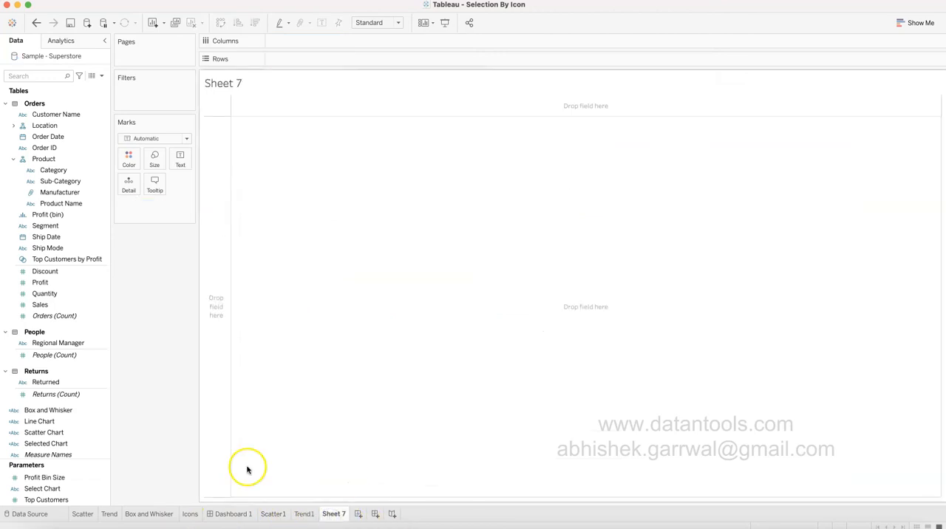
click(65, 305)
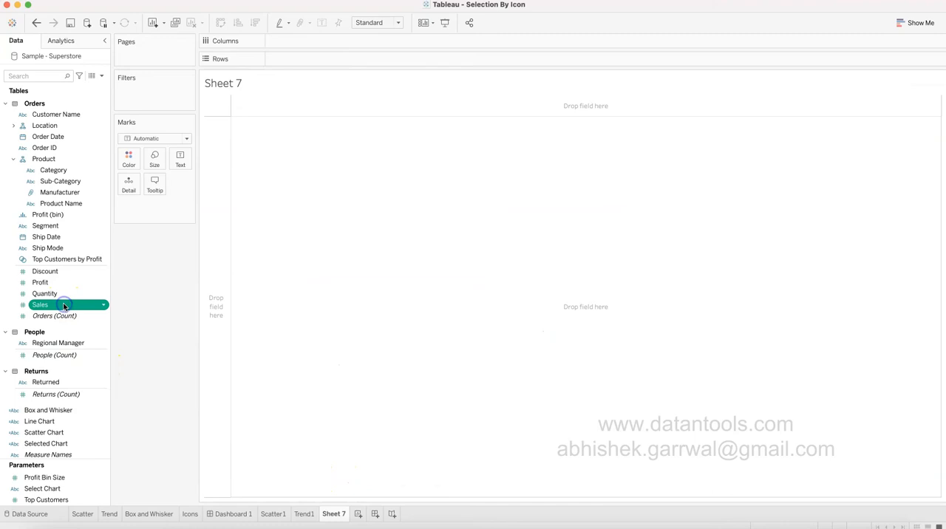
super+click(77, 184)
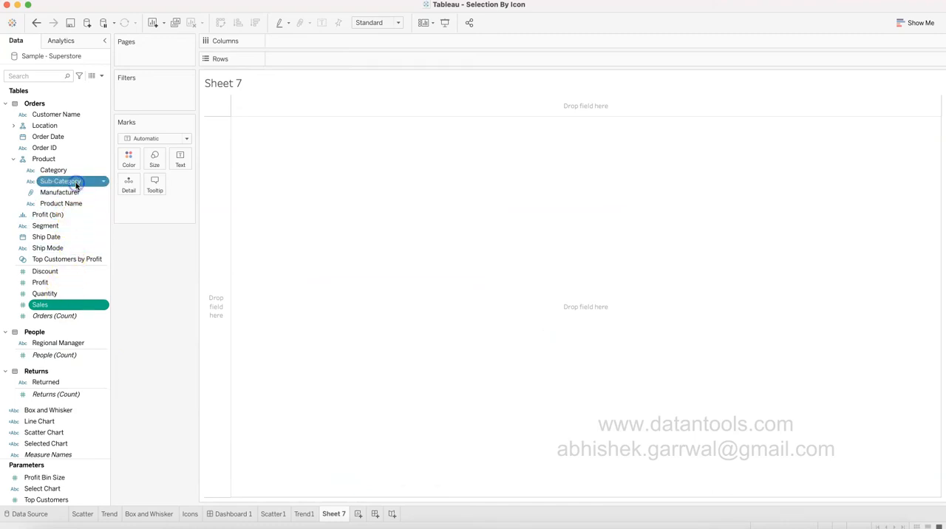
click(915, 23)
click(920, 202)
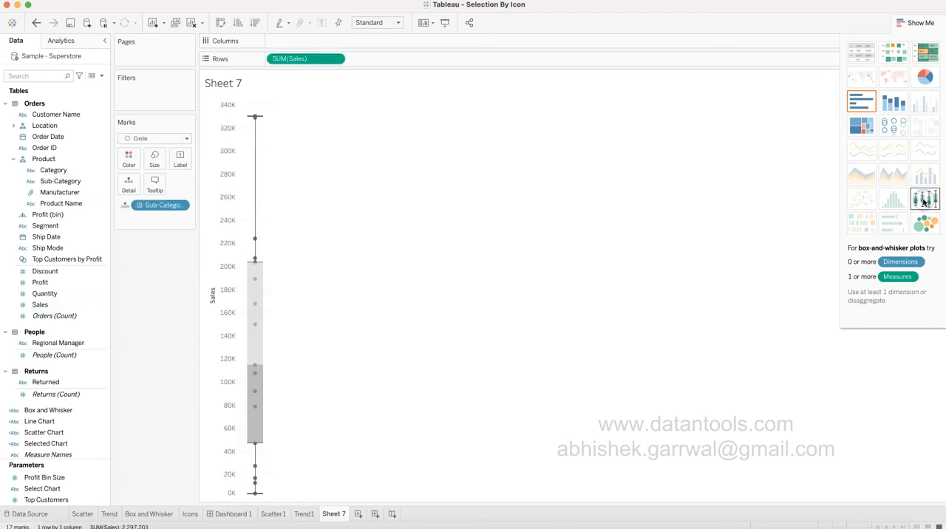
click(917, 23)
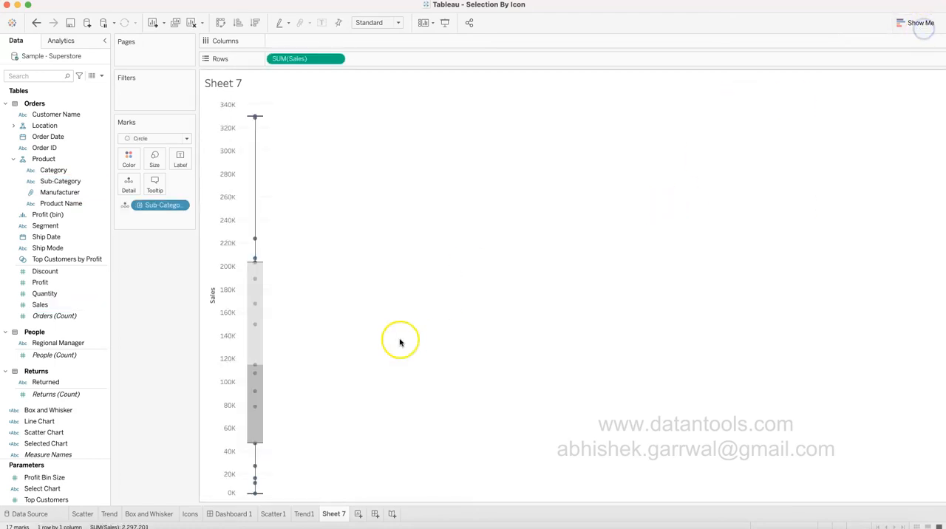
mouse_move(261, 337)
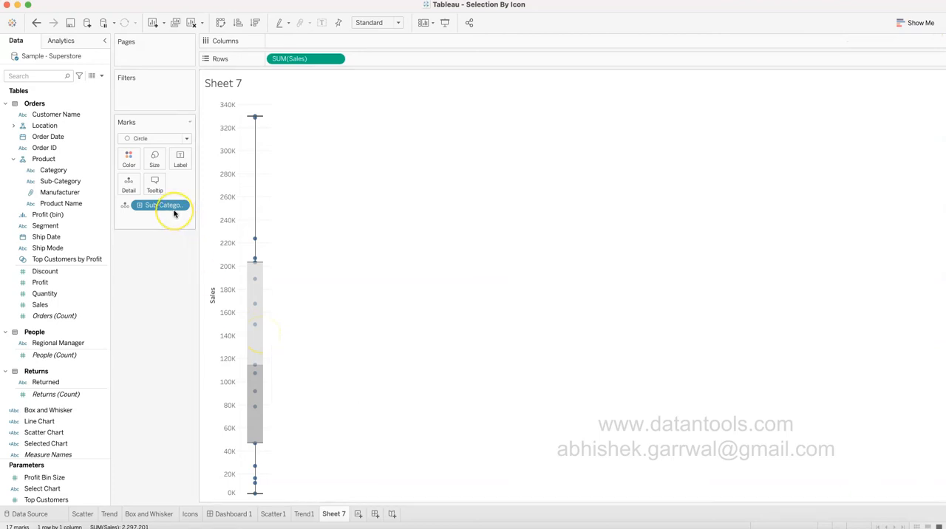
Compare with the Box and Whisker sheet's layout, and move Sub-Category from detail to columns on Sheet 7.
click(149, 513)
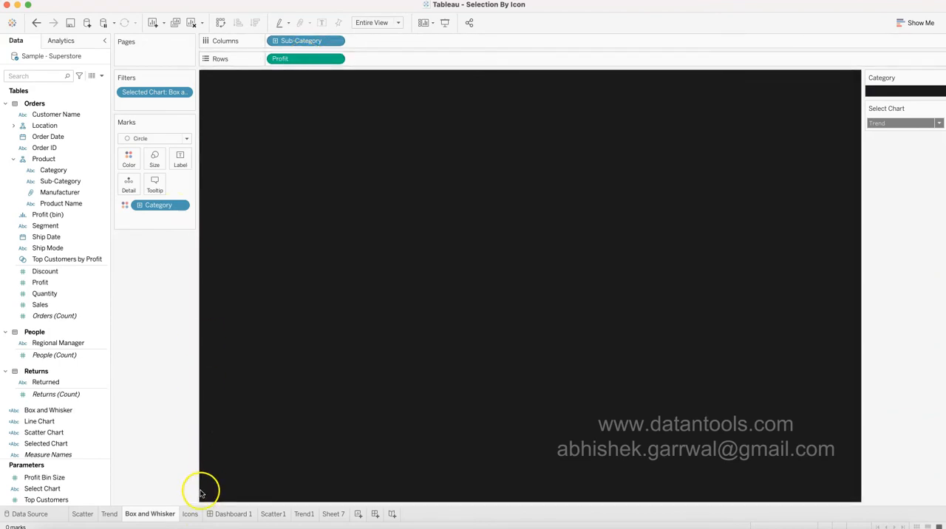
mouse_move(334, 517)
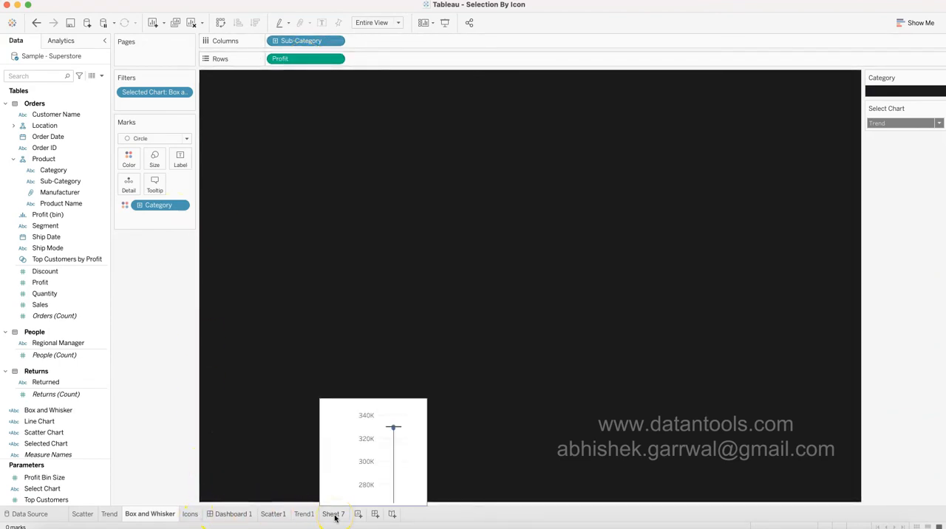
click(335, 517)
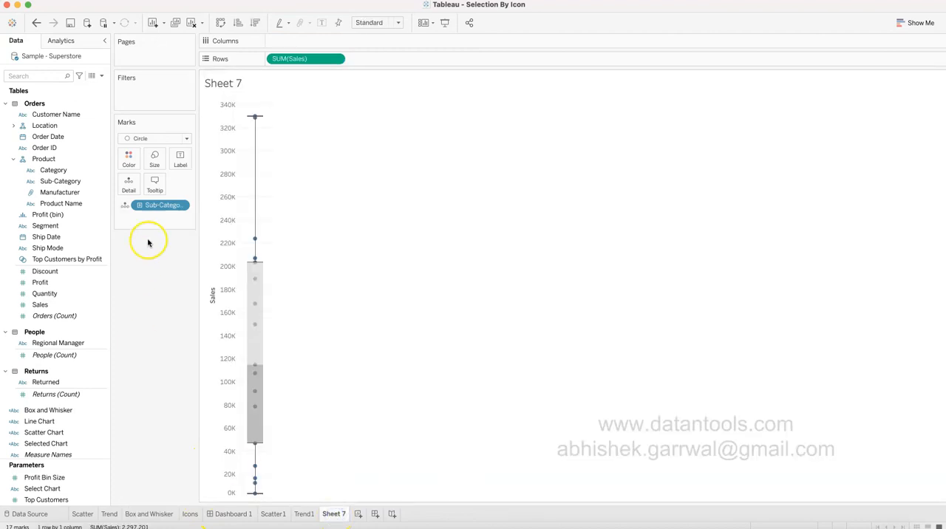
drag(160, 205, 317, 43)
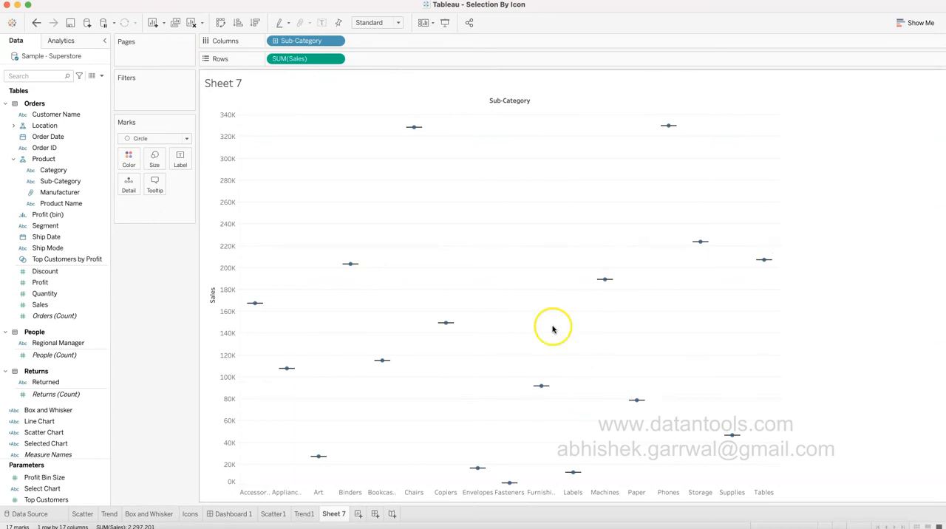
Display the finished plot on the Box and Whisker sheet by setting the Select Chart parameter to Box and Whisker.
click(164, 513)
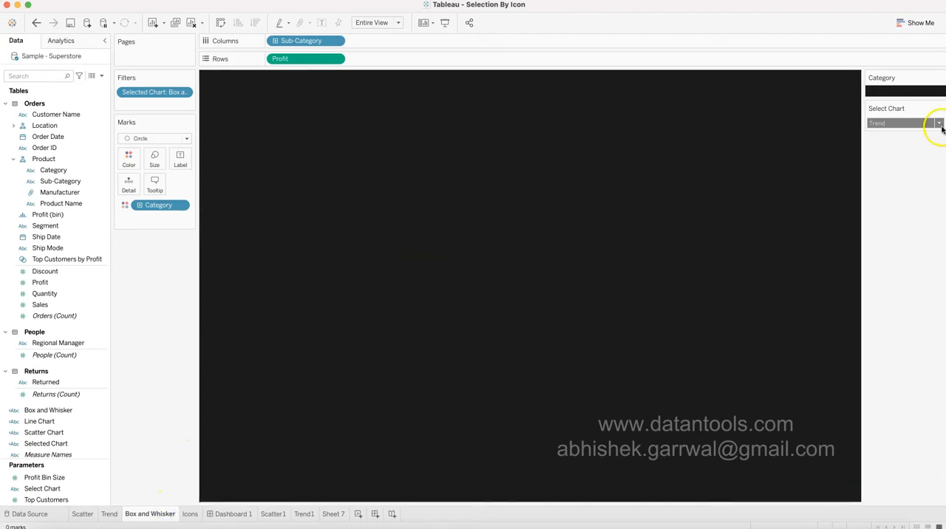
click(896, 122)
click(895, 151)
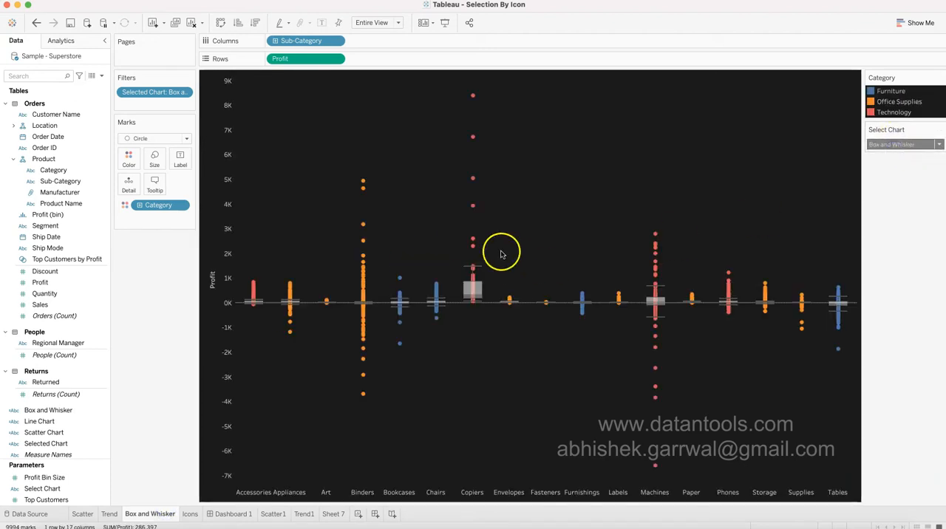
Rename Sheet 7 as Box1 and turn off Aggregate Measures so its box plots use individual records.
click(337, 515)
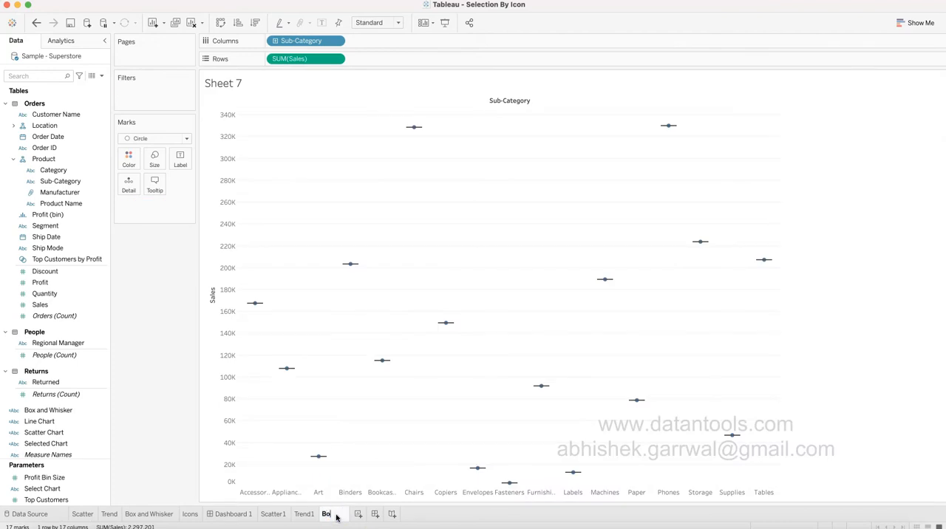
text(Box1)
key(Return)
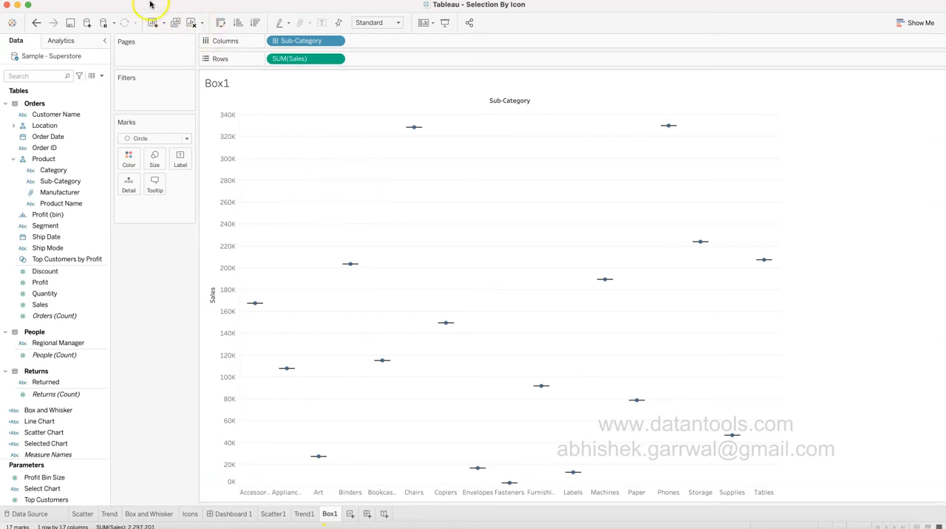
click(246, 1)
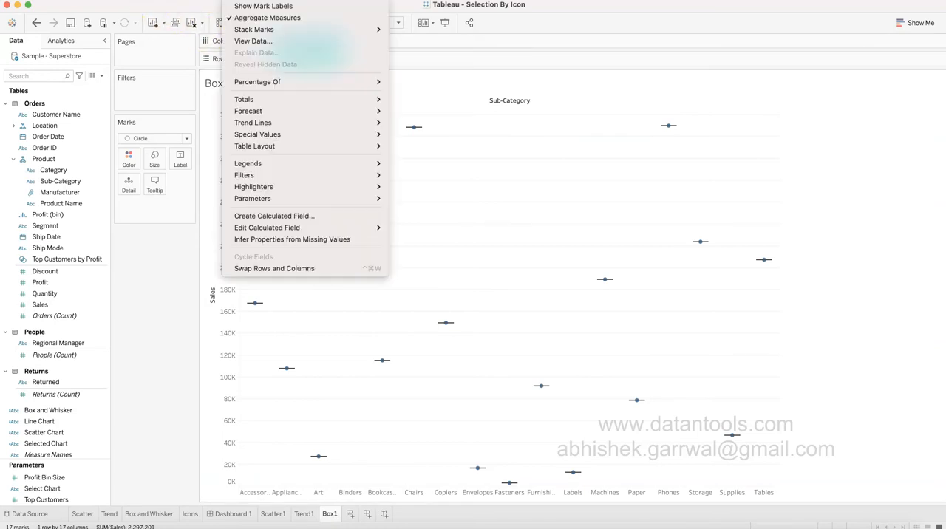
click(260, 17)
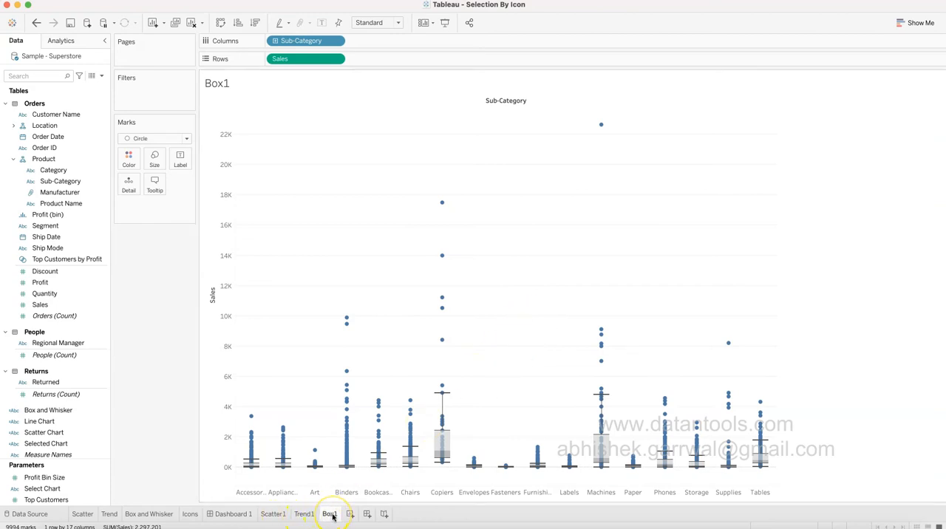
Inspect the definition and list of values of the Select Chart parameter, and close it without changes.
mouse_move(333, 517)
click(86, 490)
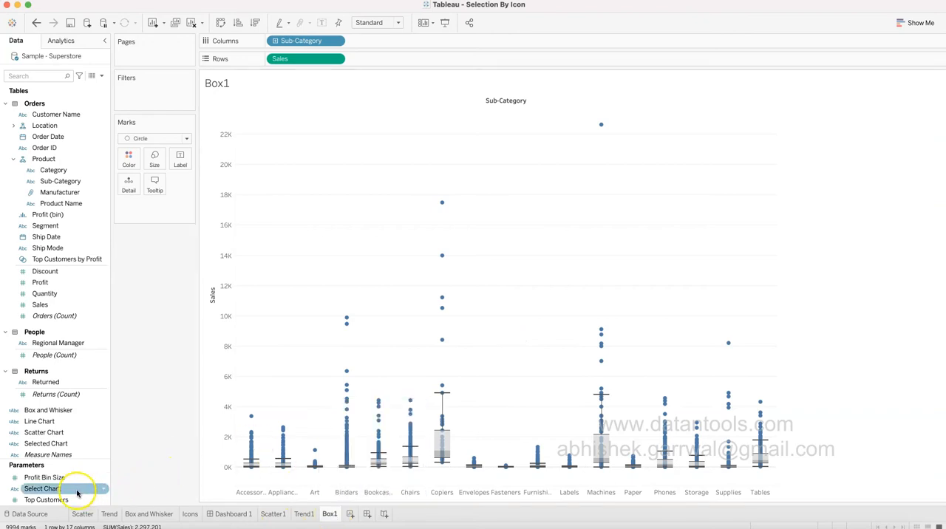
click(104, 490)
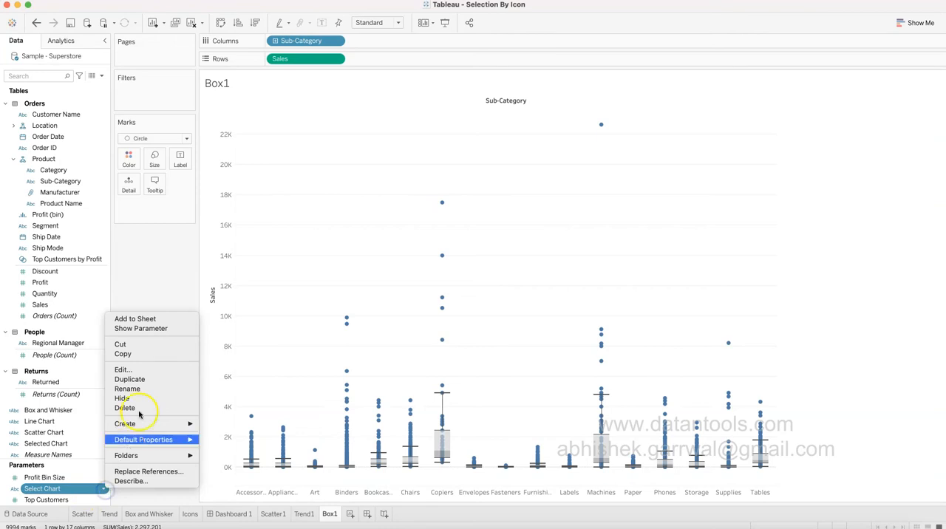
click(145, 369)
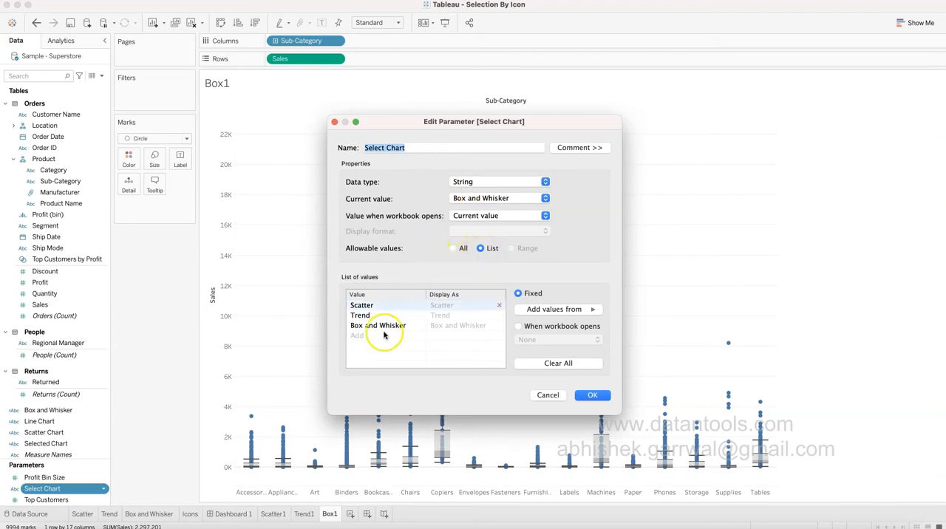
click(548, 396)
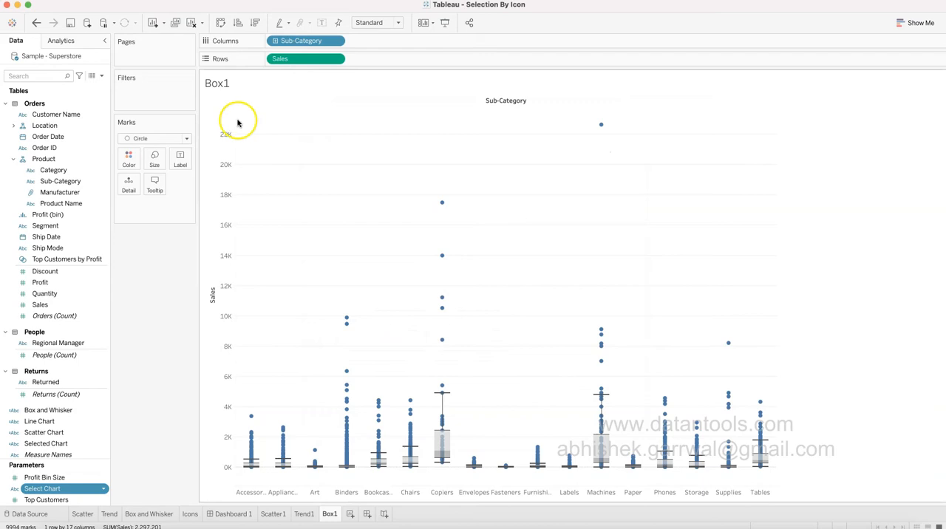
click(102, 77)
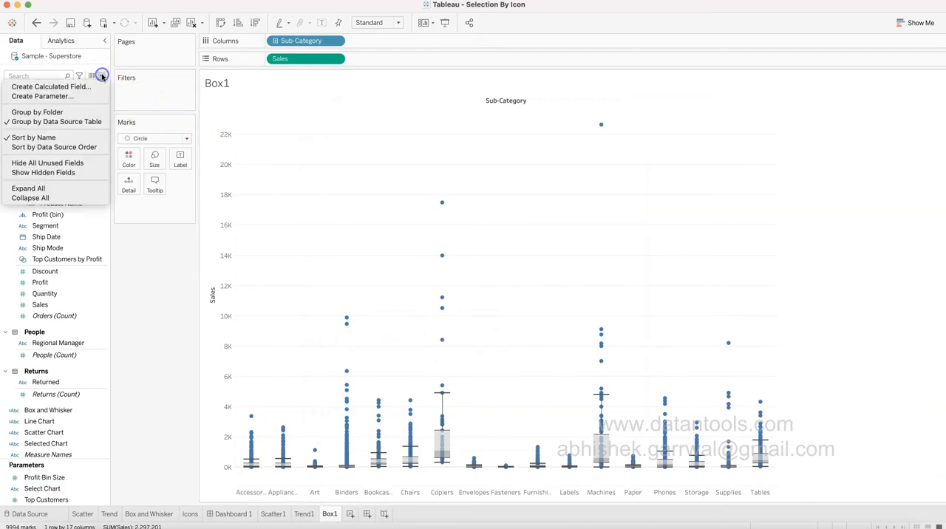
click(97, 84)
text(Select Chart1)
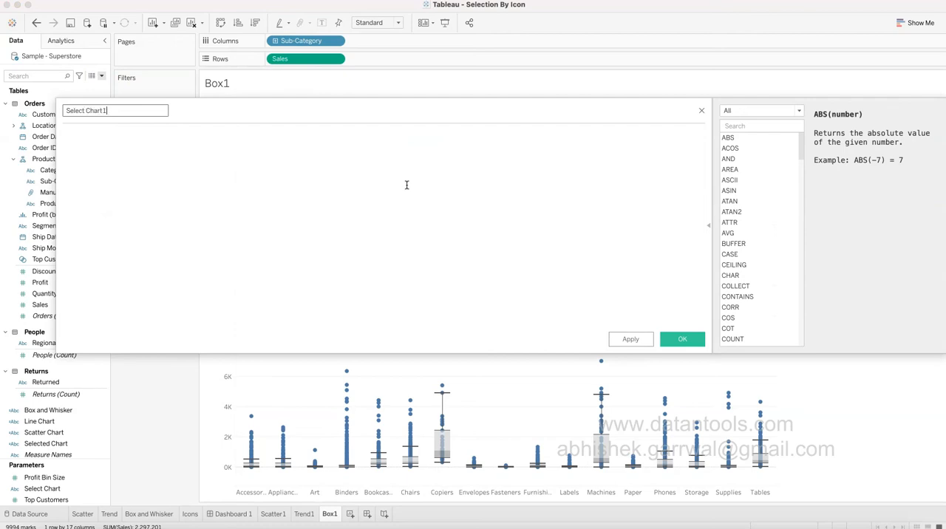
click(406, 185)
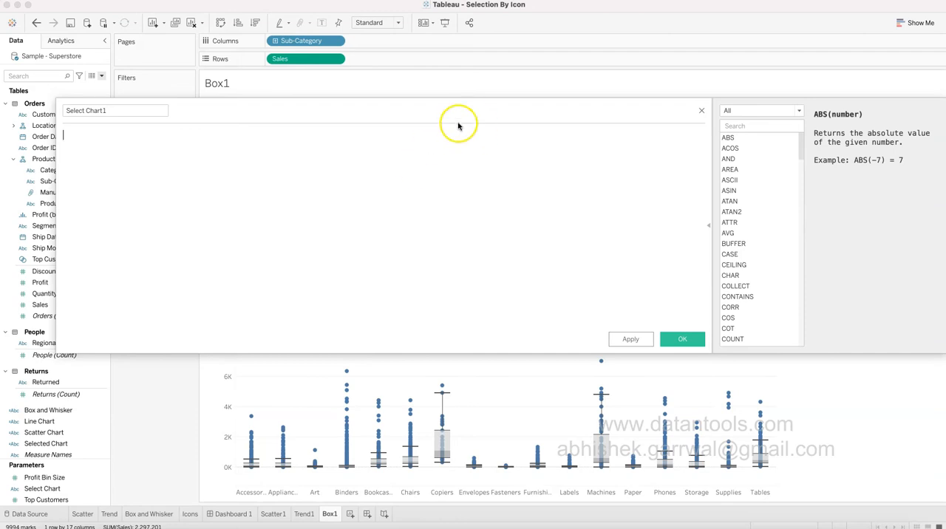
click(702, 110)
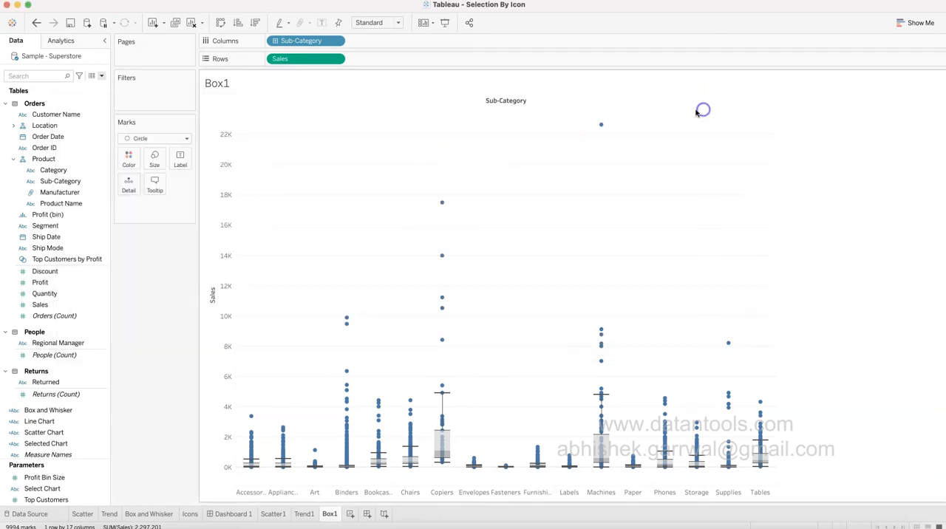
Start a new parameter named Select Chart1 with the String data type and a list of allowable values.
click(101, 75)
click(90, 101)
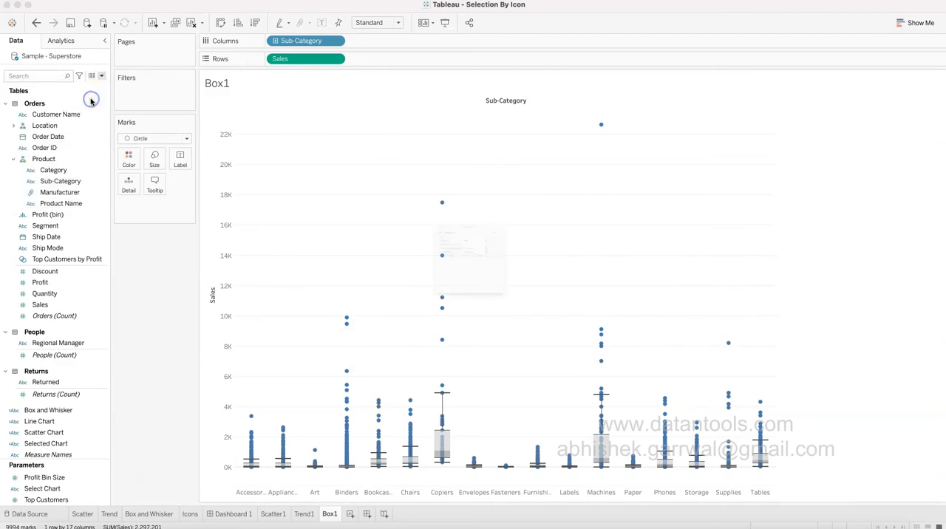
text(Select Chart1)
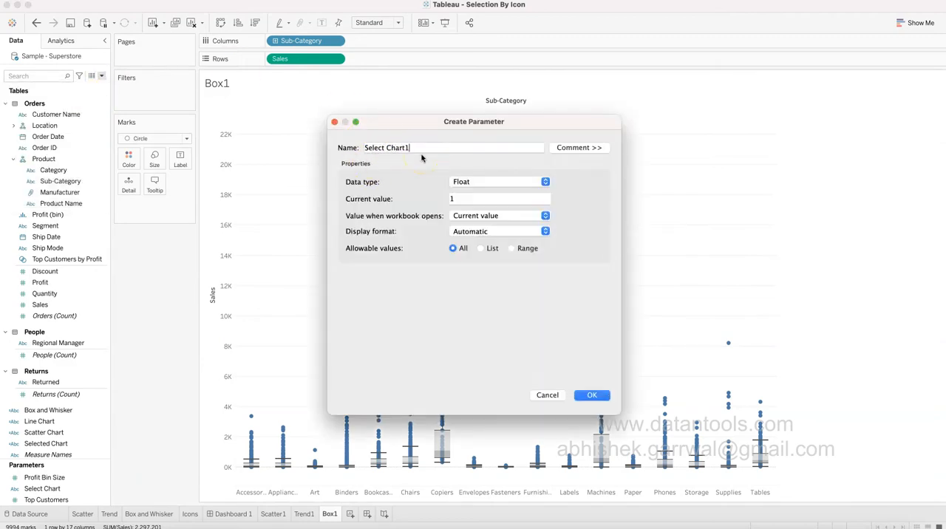
click(481, 181)
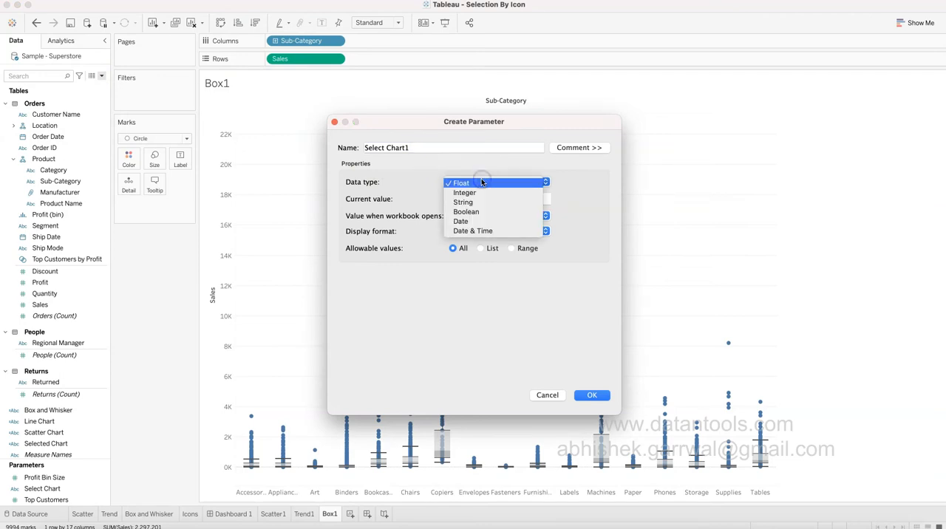
click(482, 203)
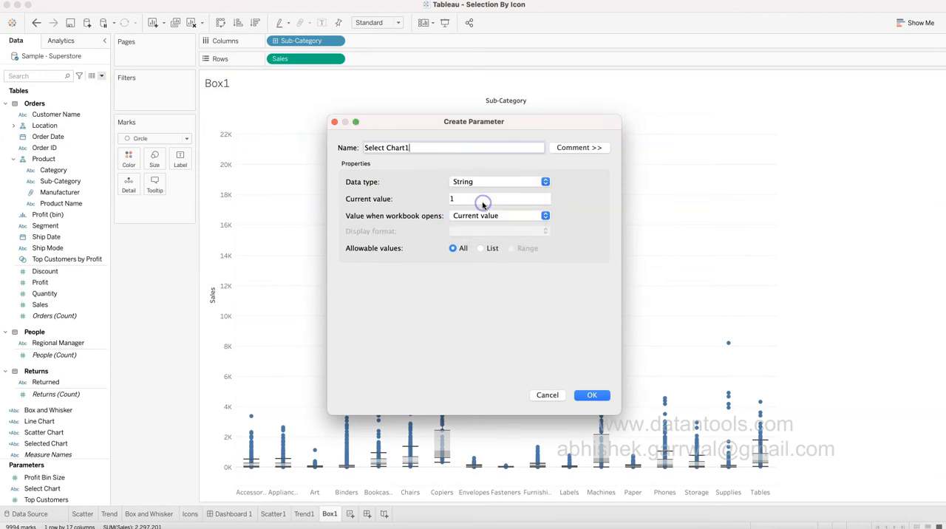
click(481, 249)
Add the list values Scatter1, Trend1 and Box1, displayed as Scatter, Trend and Box and Whisker, and save the parameter.
click(405, 307)
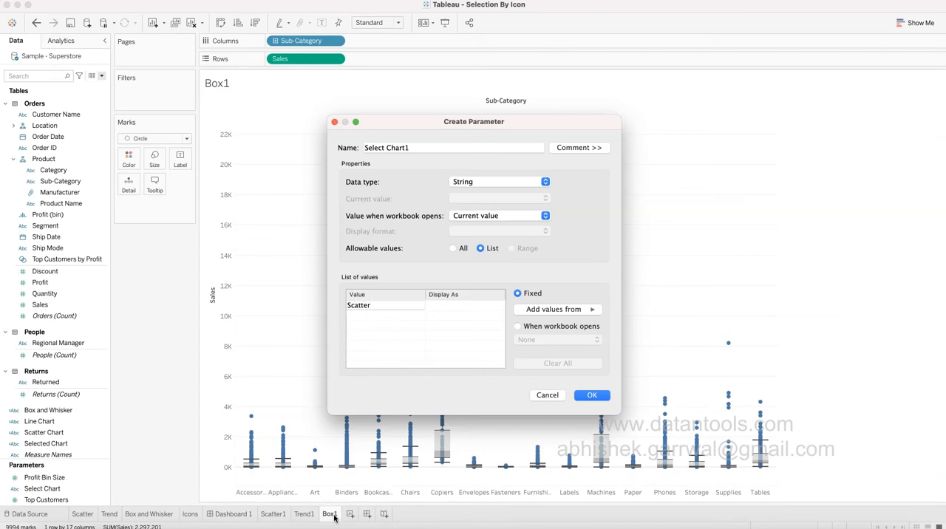
key(Tab)
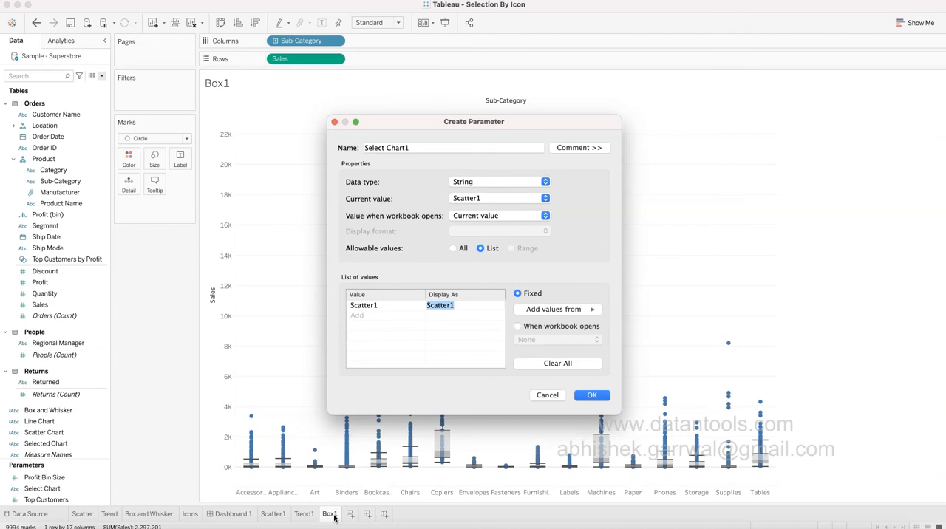
click(444, 309)
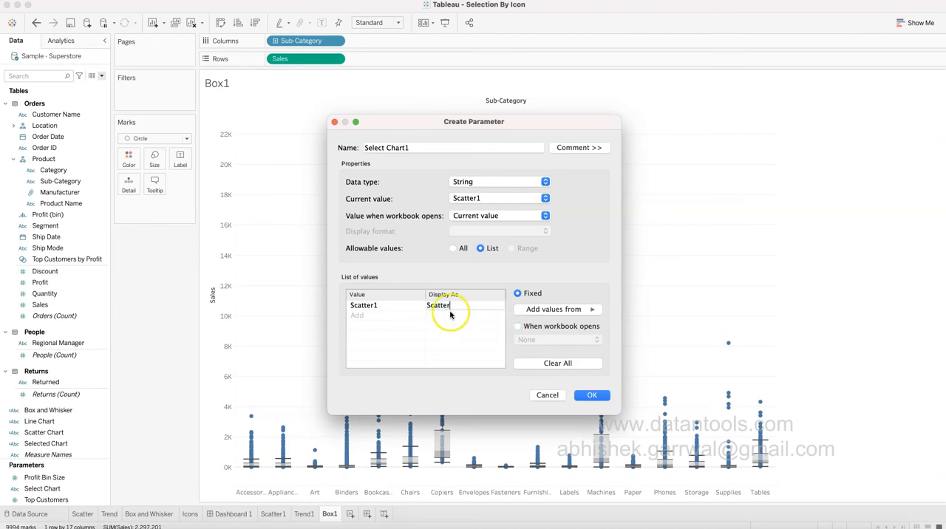
click(411, 332)
click(371, 310)
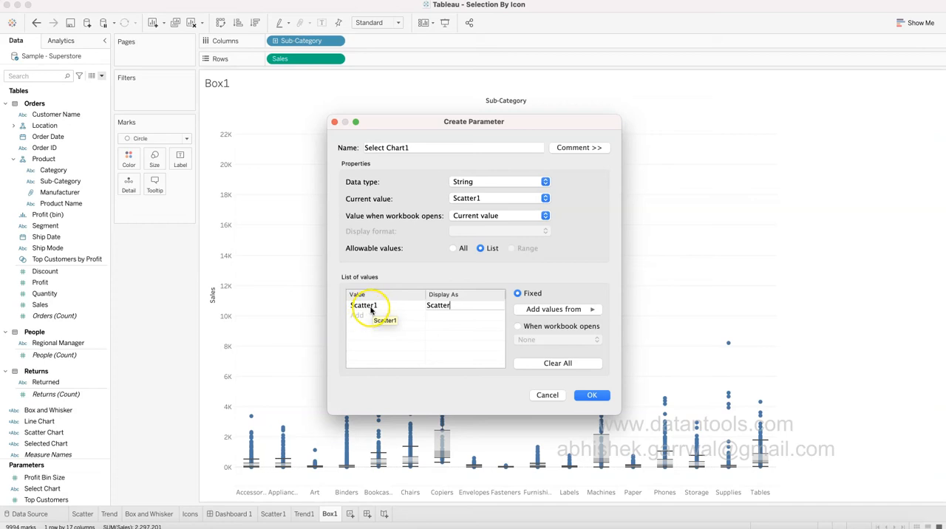
click(372, 317)
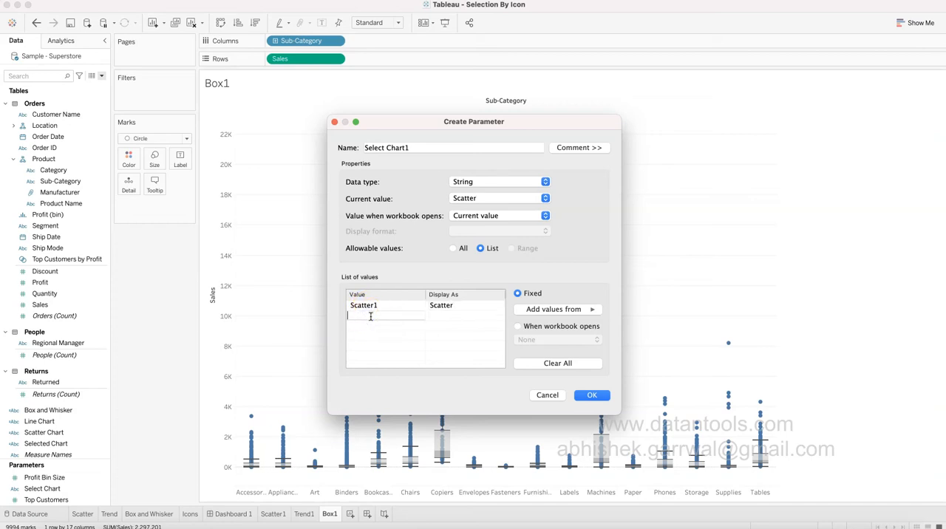
key(Tab)
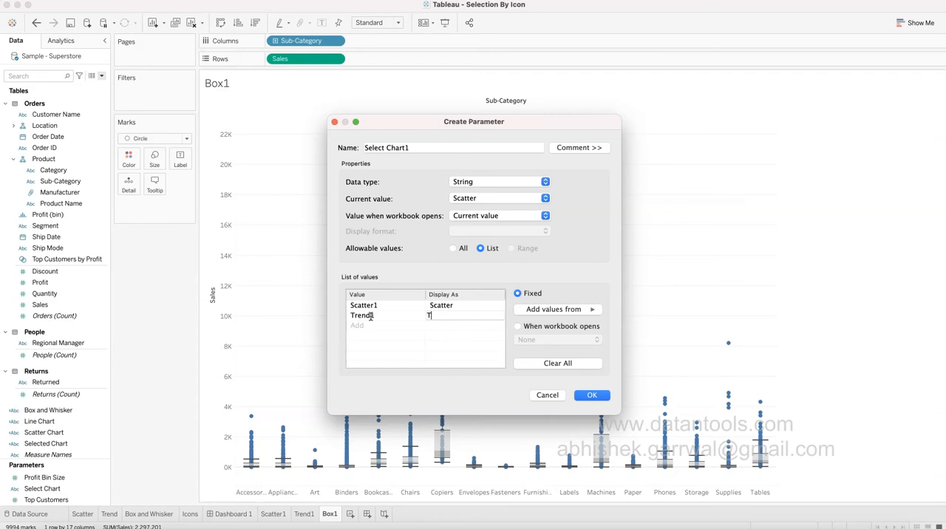
click(368, 326)
text(Box1)
key(Tab)
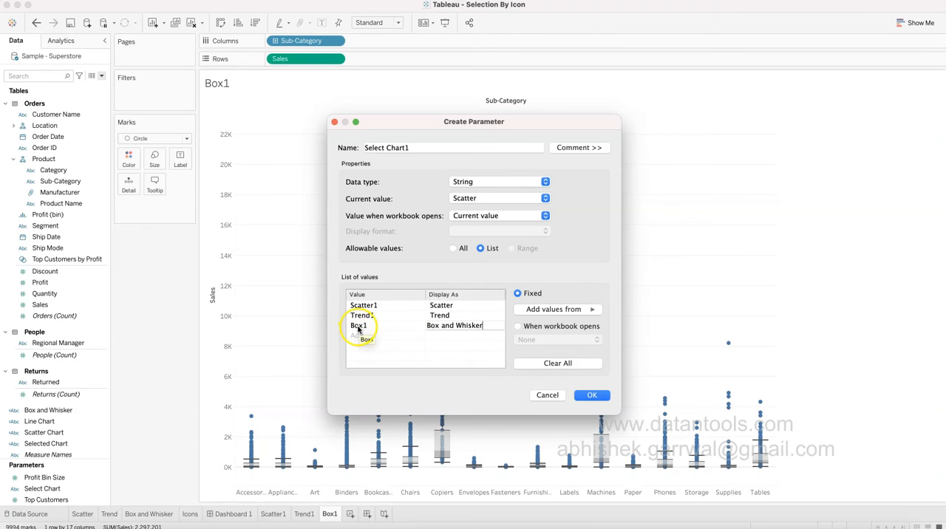
click(593, 395)
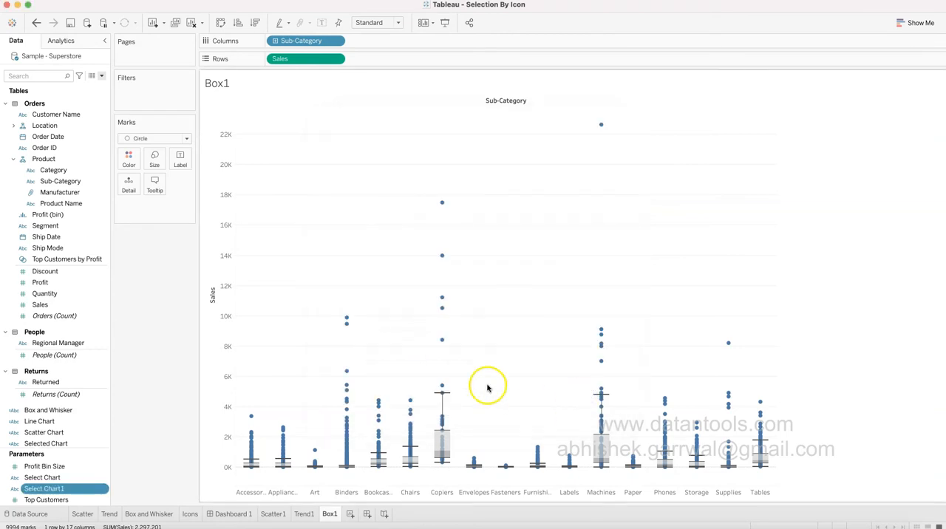
Show the Select Chart1 parameter control on the sheet and try its options, ending on Scatter.
click(102, 490)
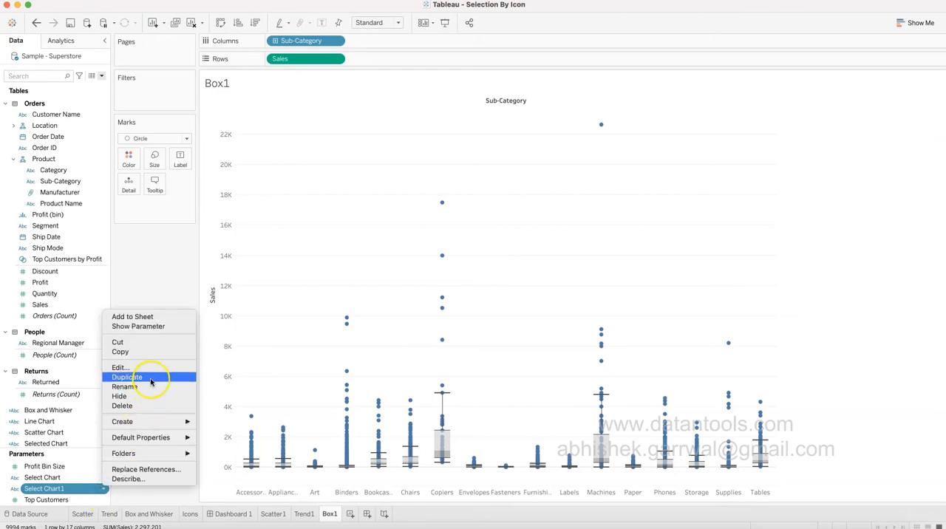
click(154, 327)
click(902, 94)
click(899, 110)
click(900, 93)
click(900, 120)
click(900, 93)
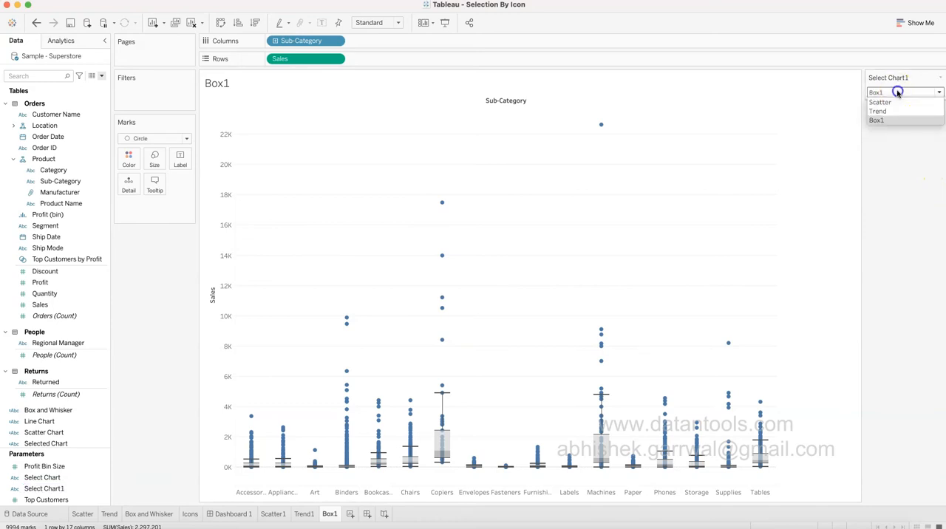
click(895, 111)
click(898, 95)
click(898, 104)
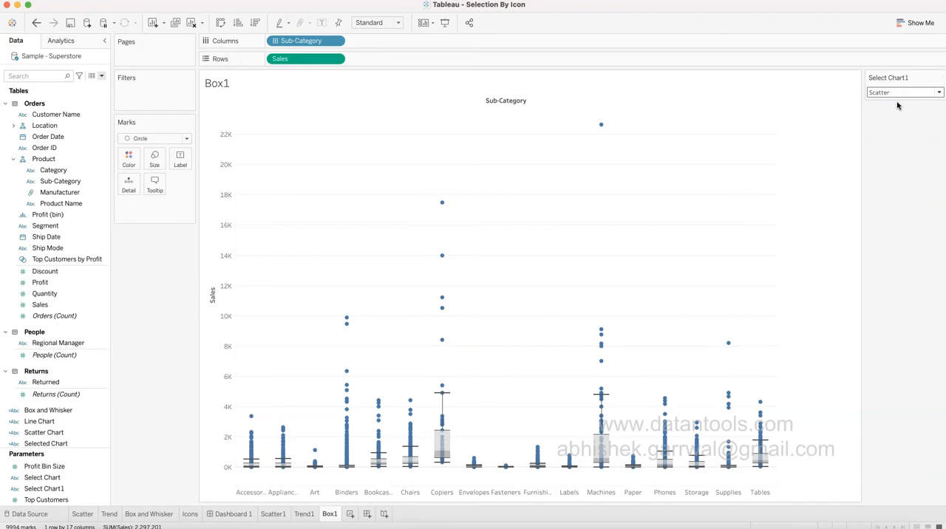
Create a calculated field named Selected Chart1 that returns the [Select Chart1] parameter.
click(102, 77)
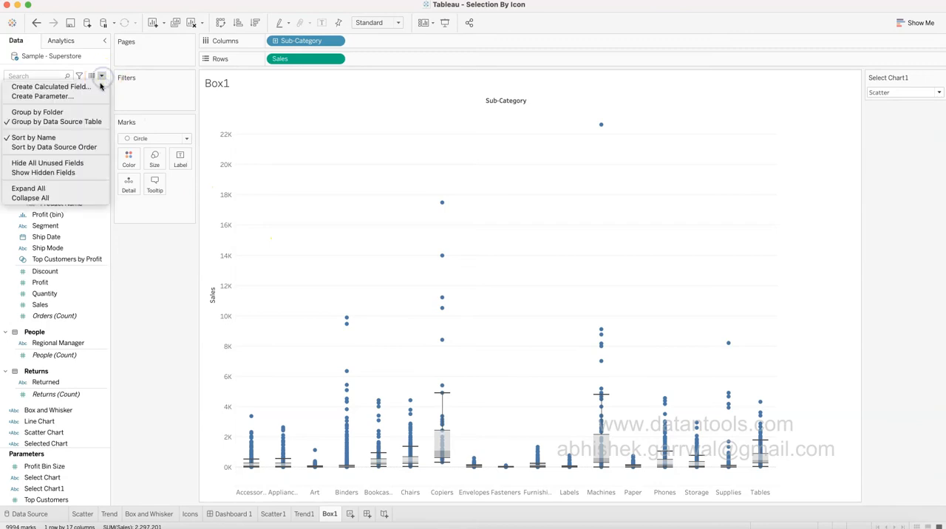
click(98, 87)
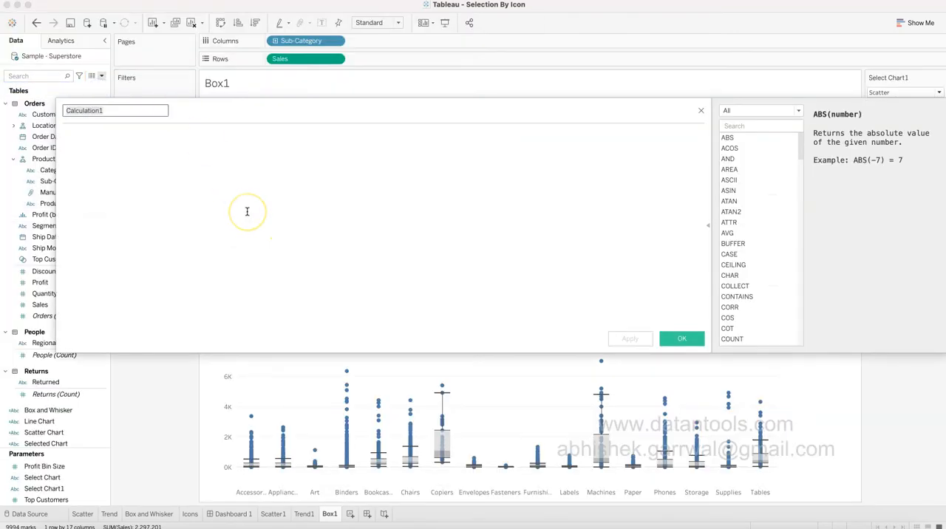
text(Selected Chart1)
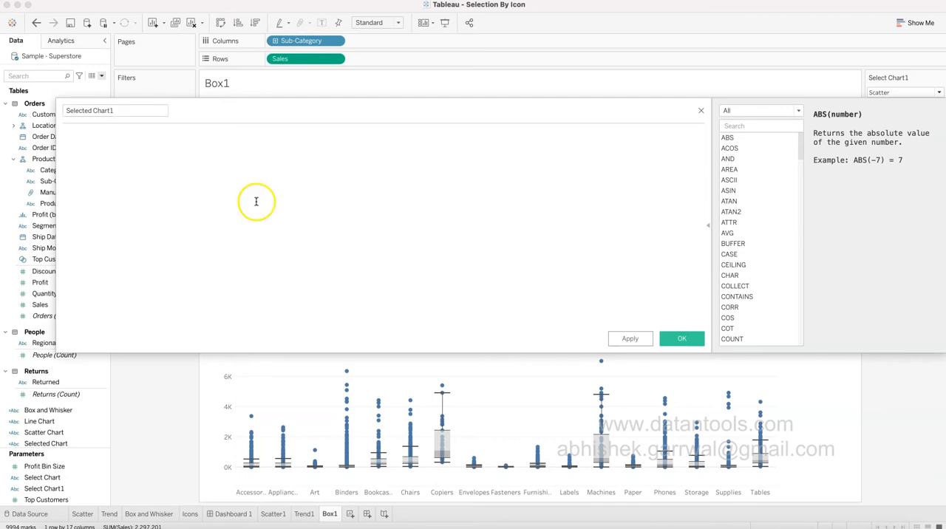
text(sele)
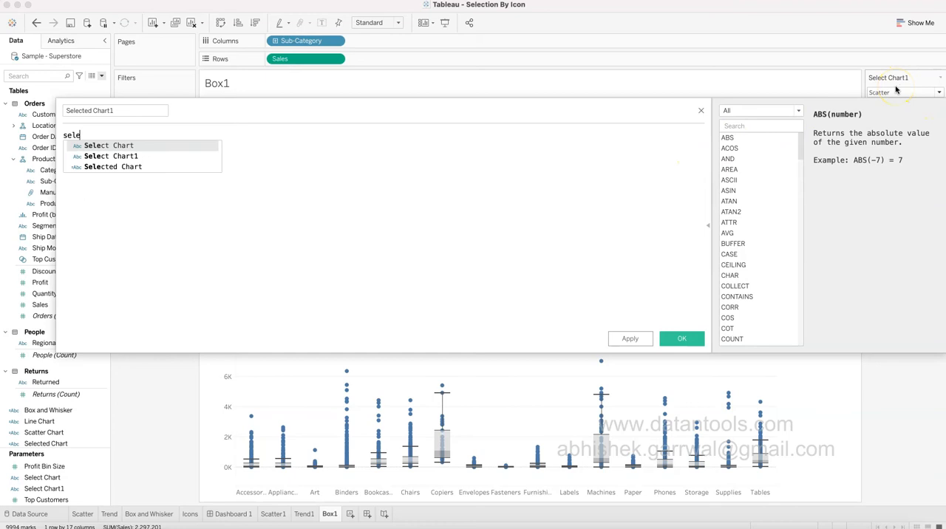
key(Down)
key(Return)
click(896, 91)
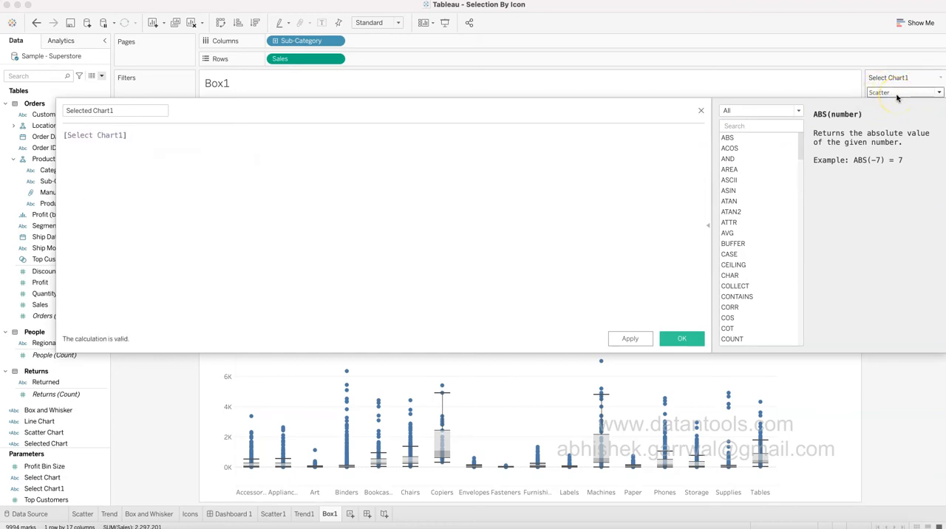
click(116, 134)
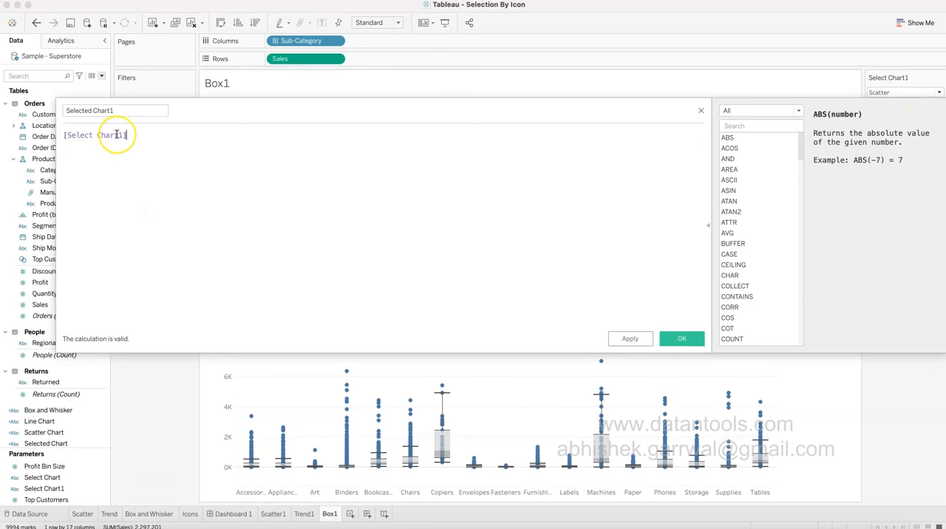
click(683, 339)
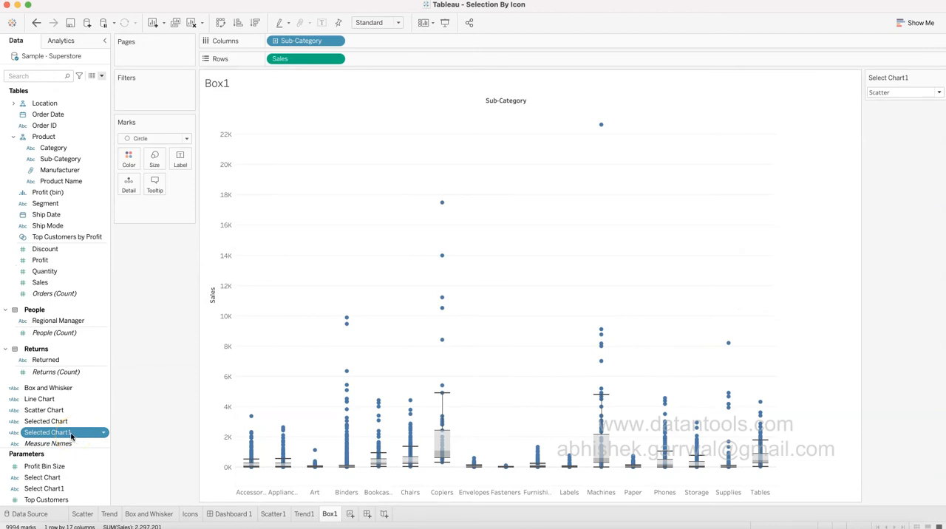
Filter the Box1 sheet by Selected Chart1, keeping Scatter1, and check the Trend1 and Scatter1 sheets before returning to Box1.
drag(71, 436, 155, 108)
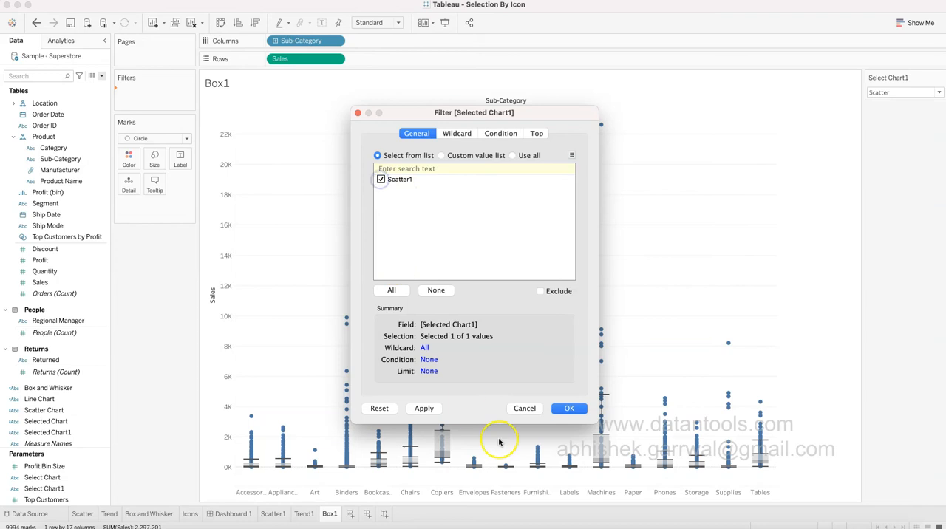
click(570, 408)
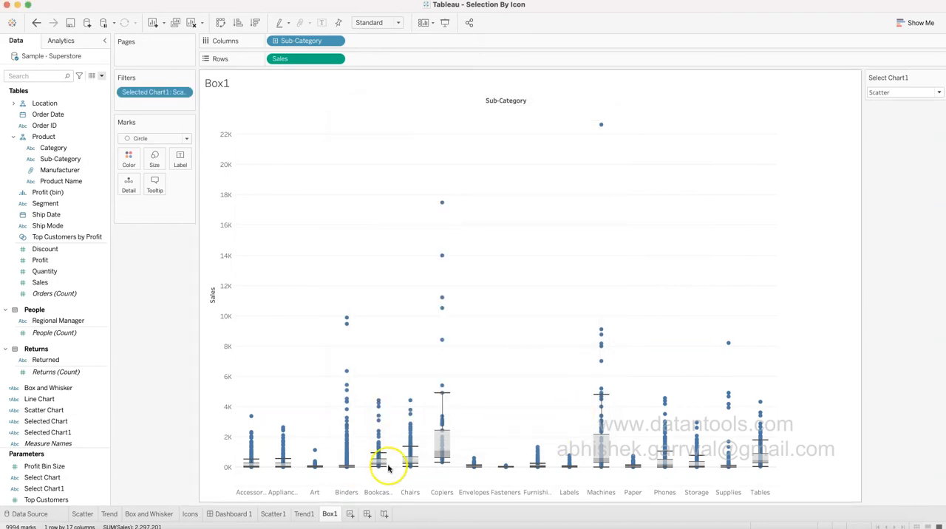
click(304, 514)
click(273, 514)
click(305, 514)
click(330, 514)
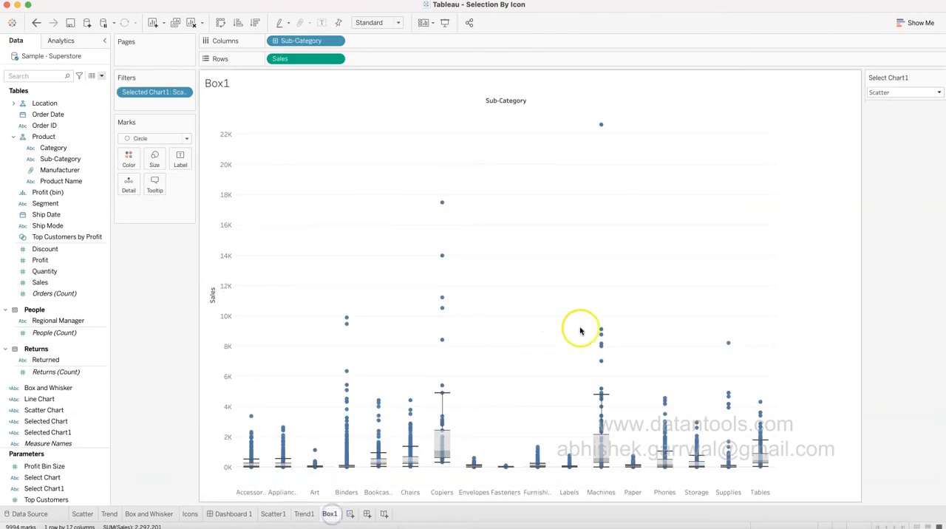
Inspect the available values of the Selected Chart1 filter and close it without changes.
click(183, 92)
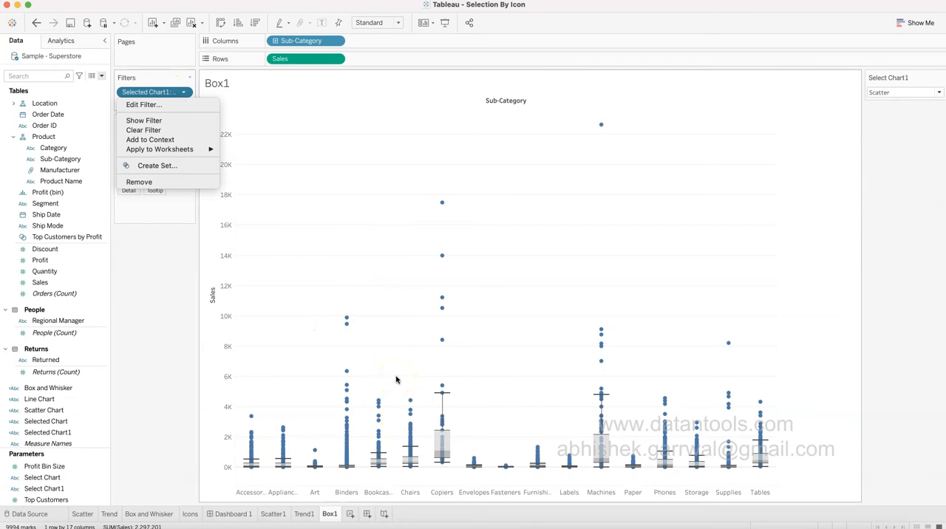
click(187, 105)
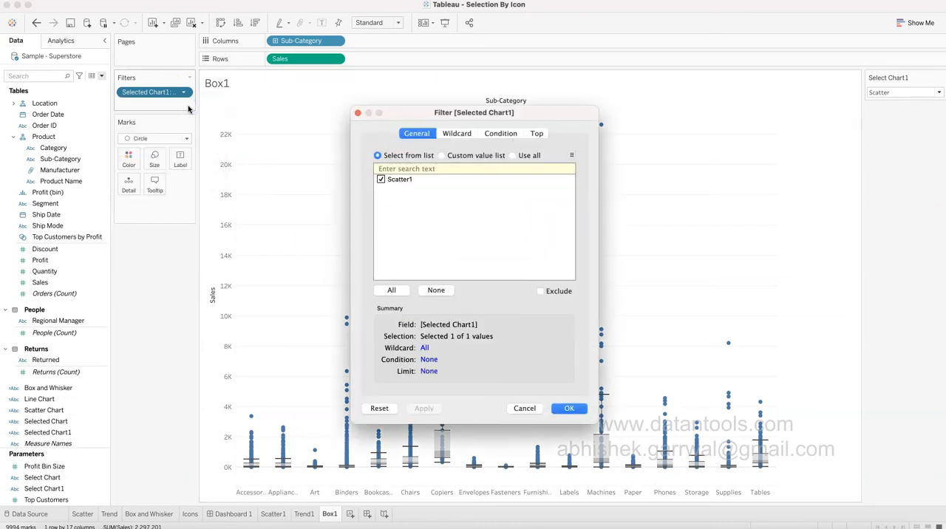
click(382, 185)
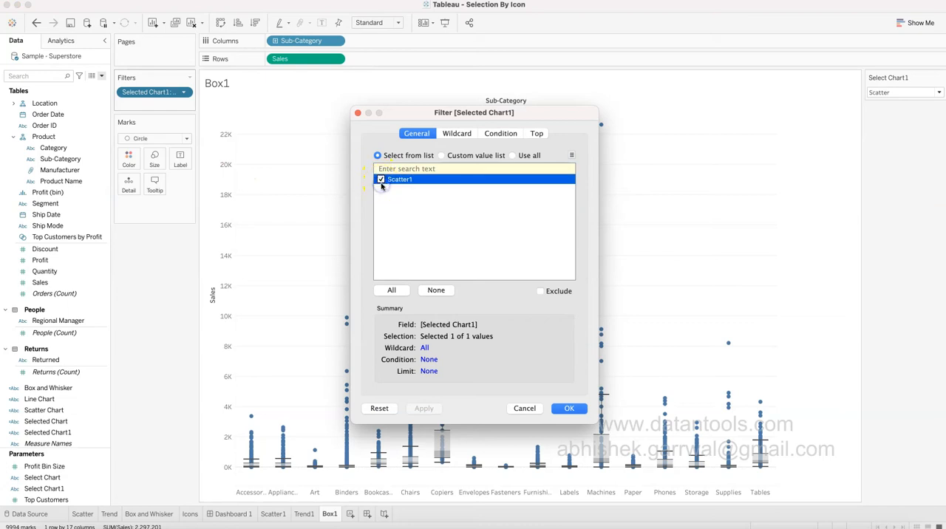
click(525, 408)
Set the Select Chart1 parameter to Box1 and edit the Box1 sheet's Selected Chart1 filter to keep Box1.
click(923, 90)
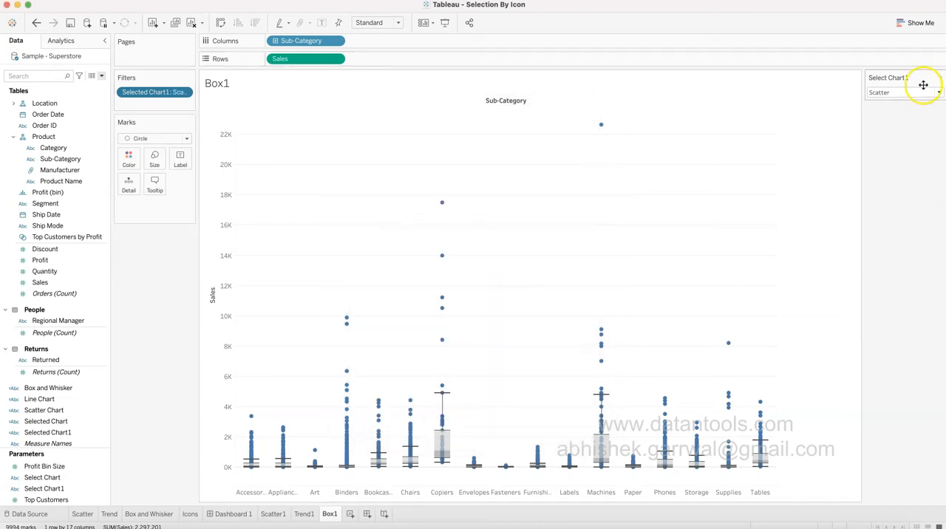
click(915, 120)
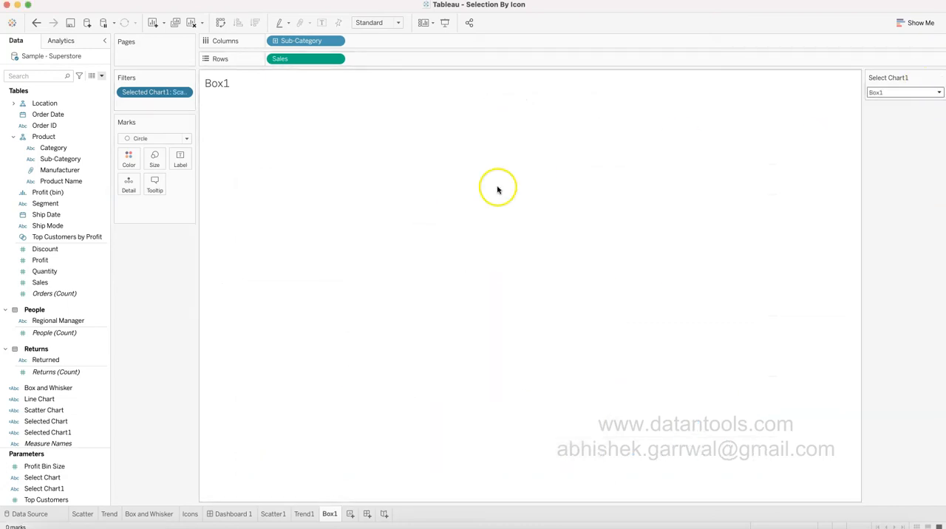
click(182, 97)
click(180, 103)
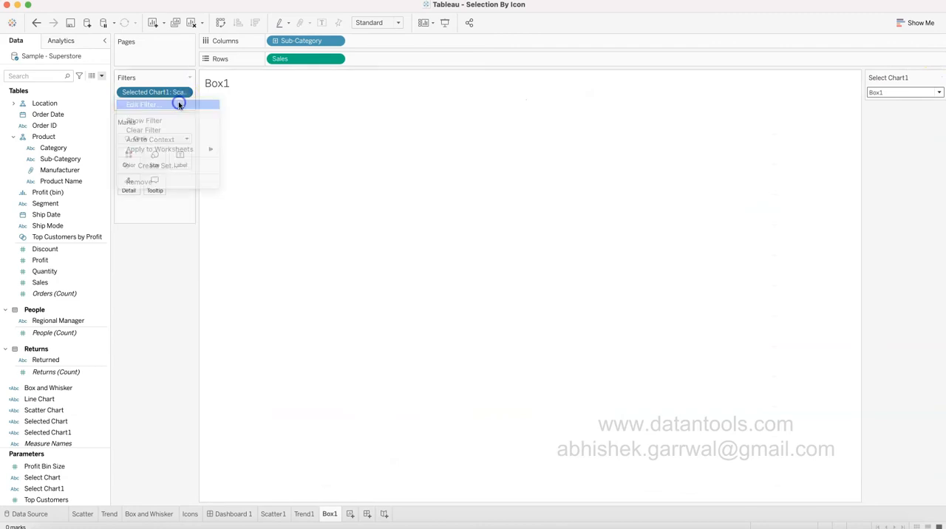
click(381, 180)
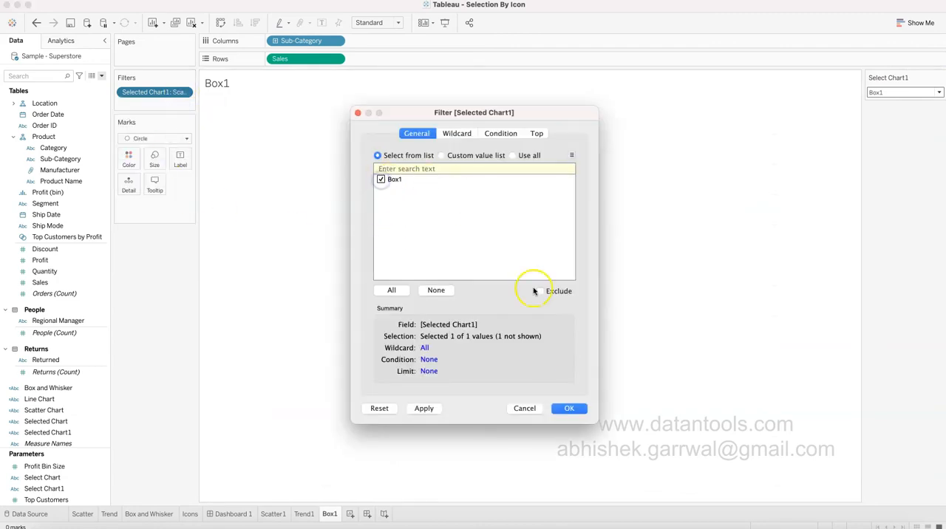
click(568, 409)
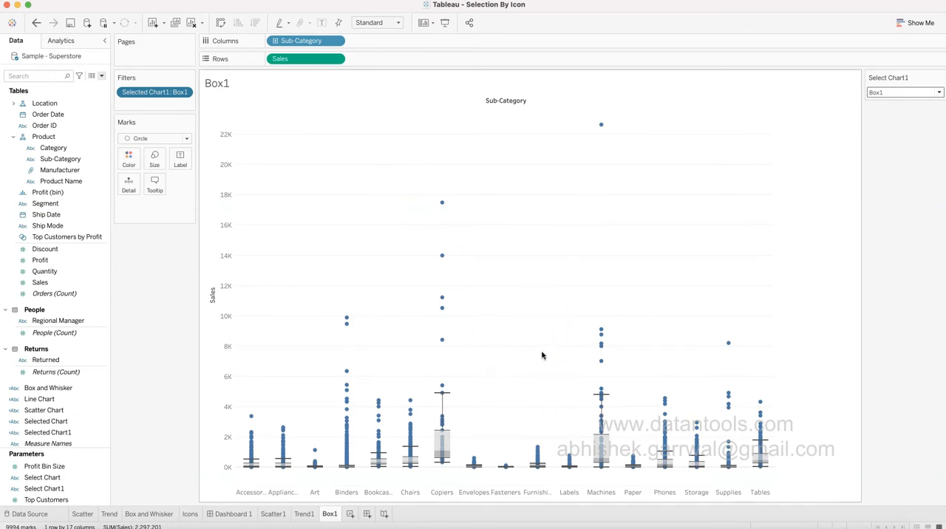
Test the Box1 sheet's filter by switching Select Chart1 to Scatter and back to Box1.
click(906, 93)
click(905, 103)
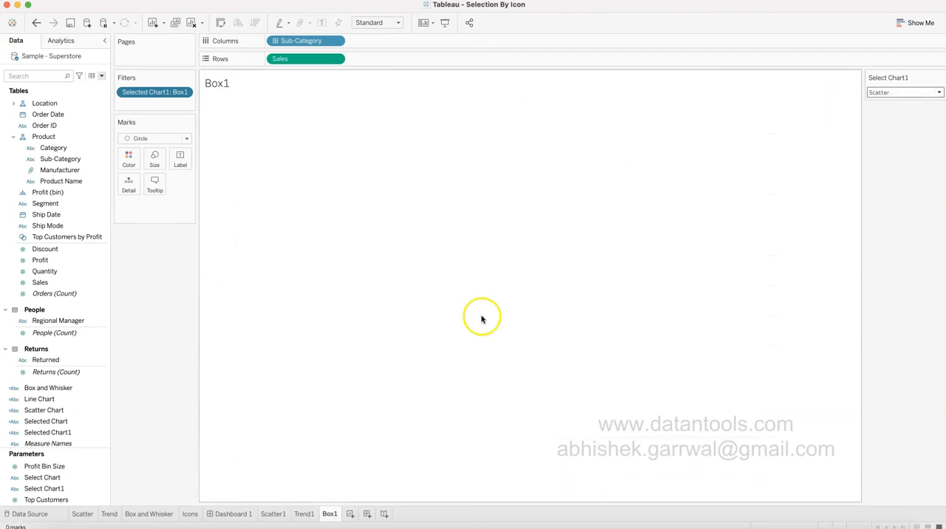
click(891, 93)
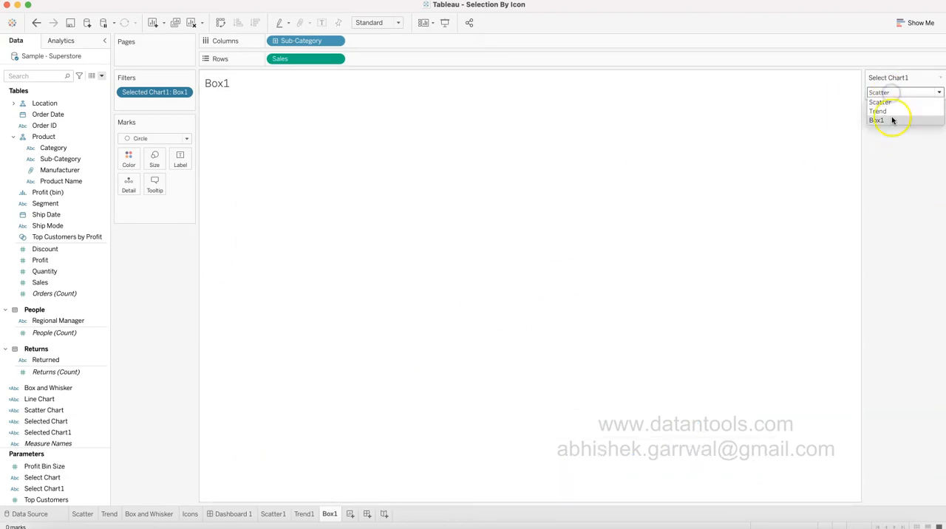
click(892, 121)
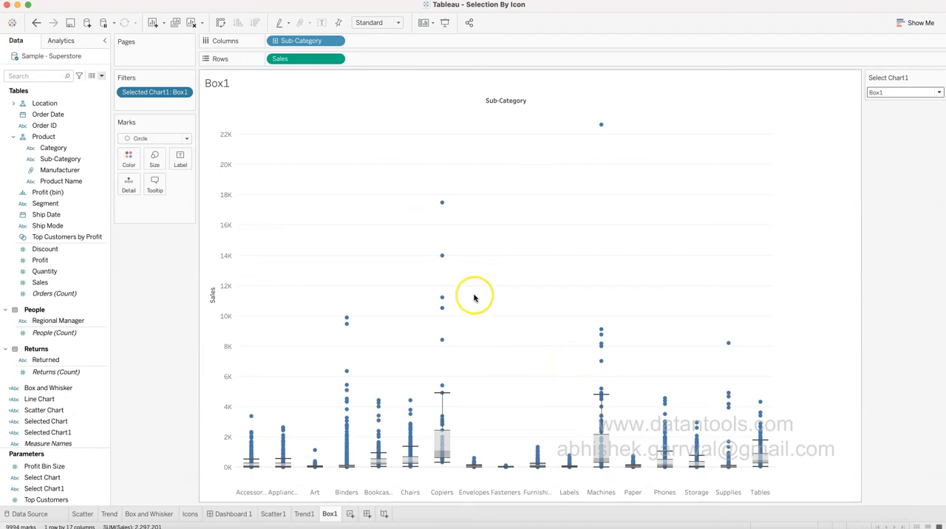
click(907, 93)
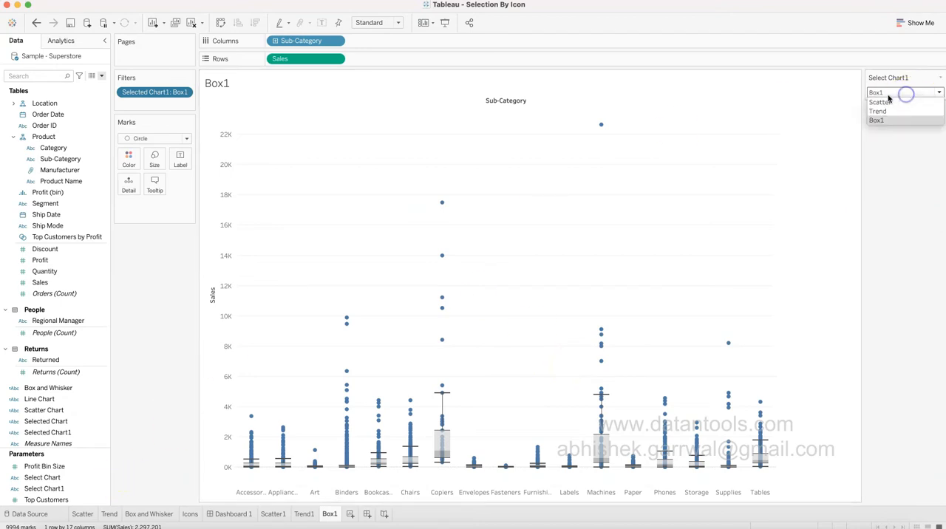
Try to change the display name of the Box1 value to Box in the Select Chart1 parameter.
click(101, 491)
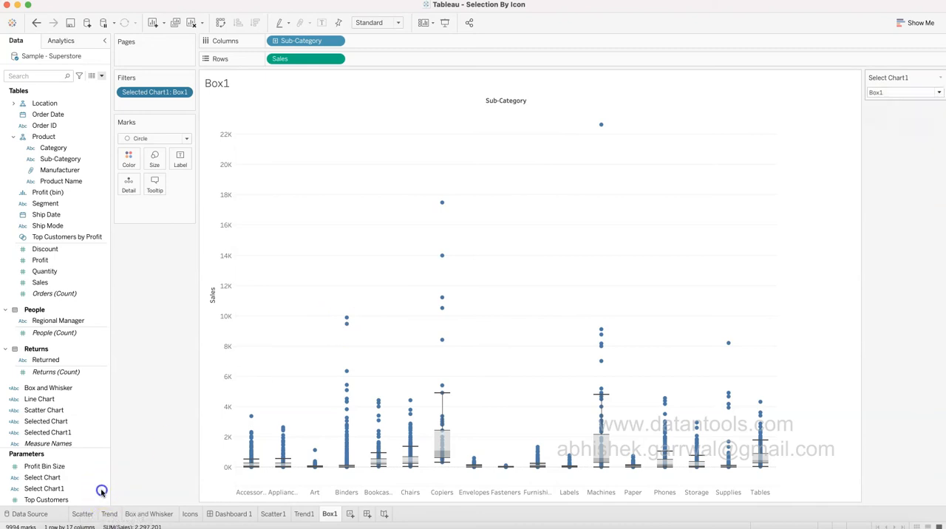
click(104, 489)
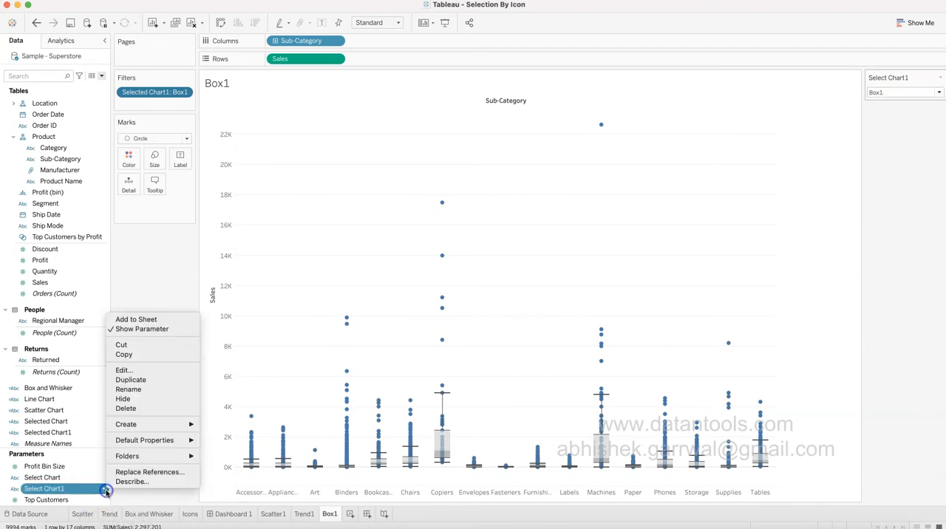
click(144, 371)
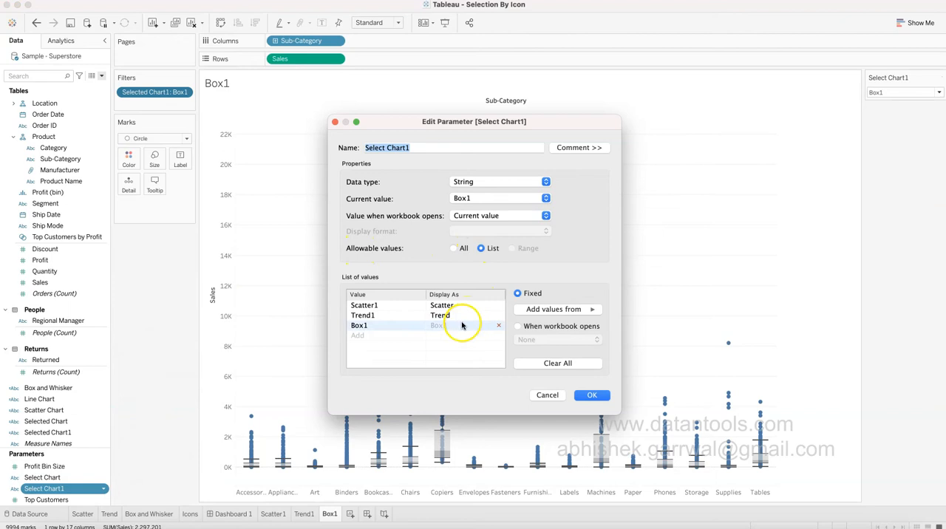
click(462, 326)
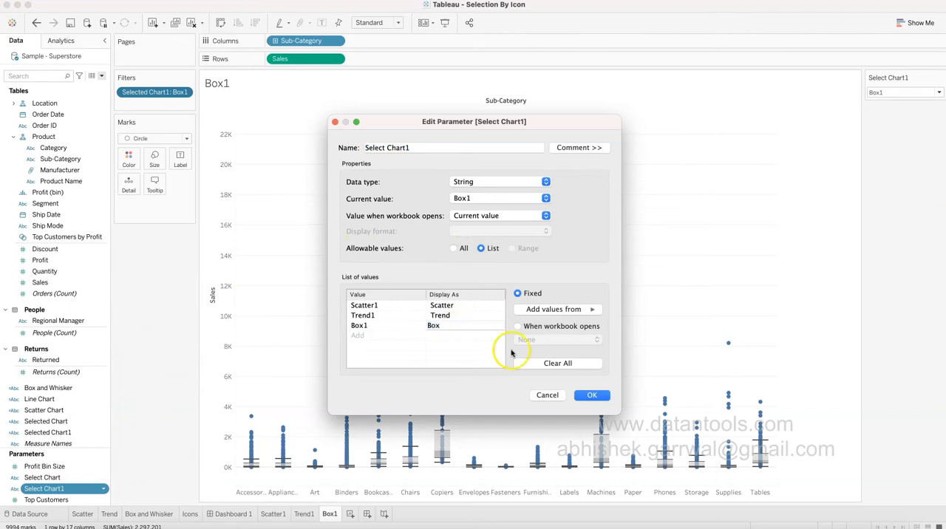
click(592, 395)
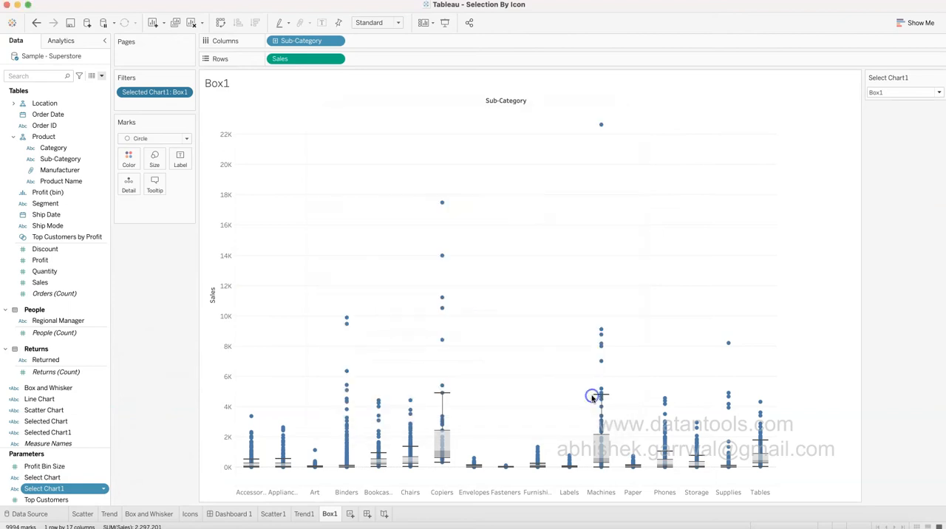
Check the Box1 sheet with Select Chart1 set to Trend and then to Box1 again.
click(896, 94)
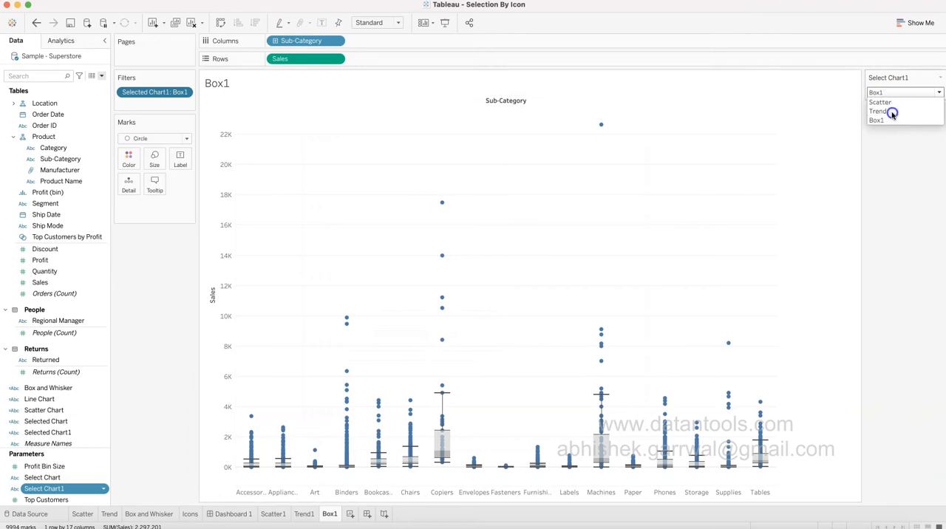
click(894, 113)
click(892, 93)
click(892, 121)
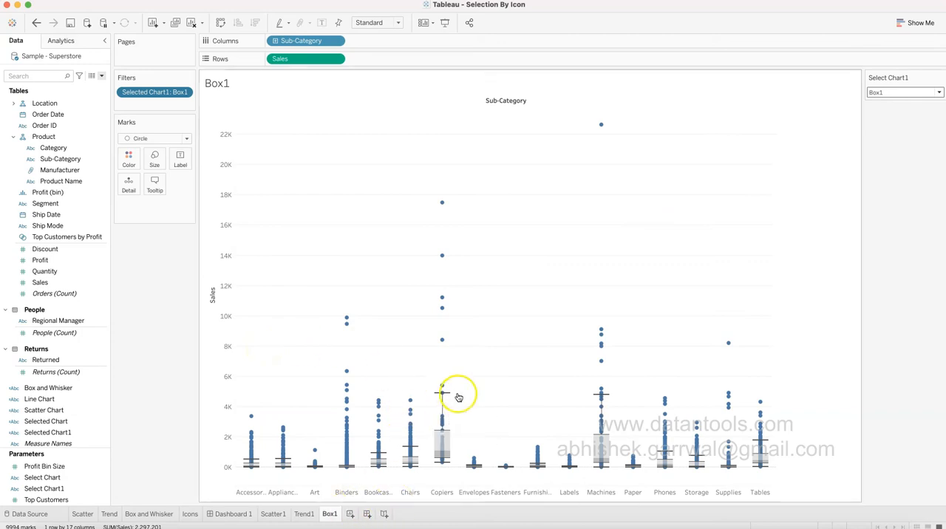
Set Select Chart1 to Trend and filter the Trend1 sheet by Selected Chart1, keeping Trend1.
click(306, 513)
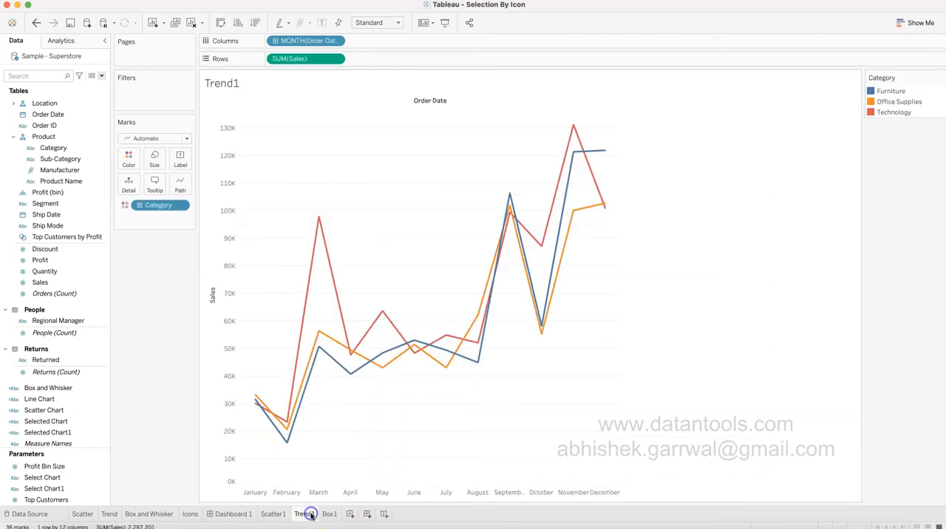
click(330, 515)
click(900, 93)
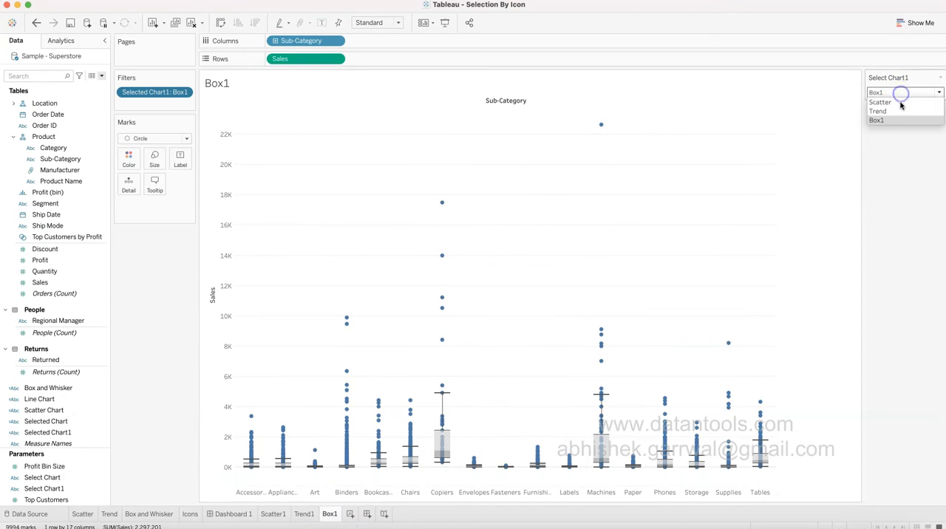
click(901, 110)
click(305, 514)
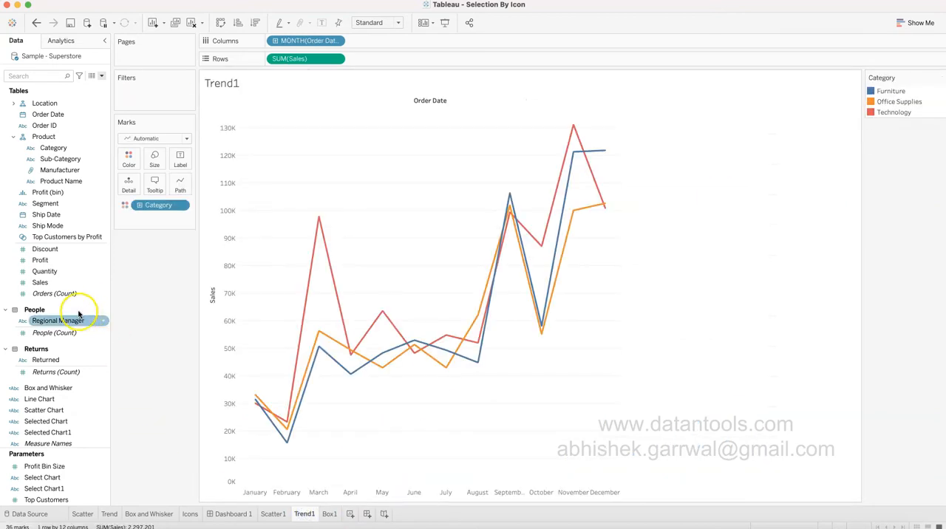
drag(74, 421, 153, 96)
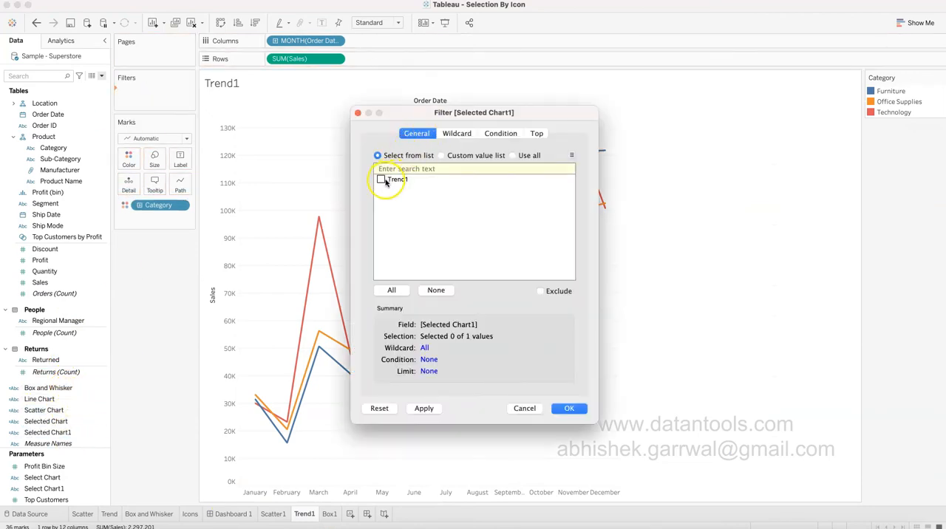
click(572, 408)
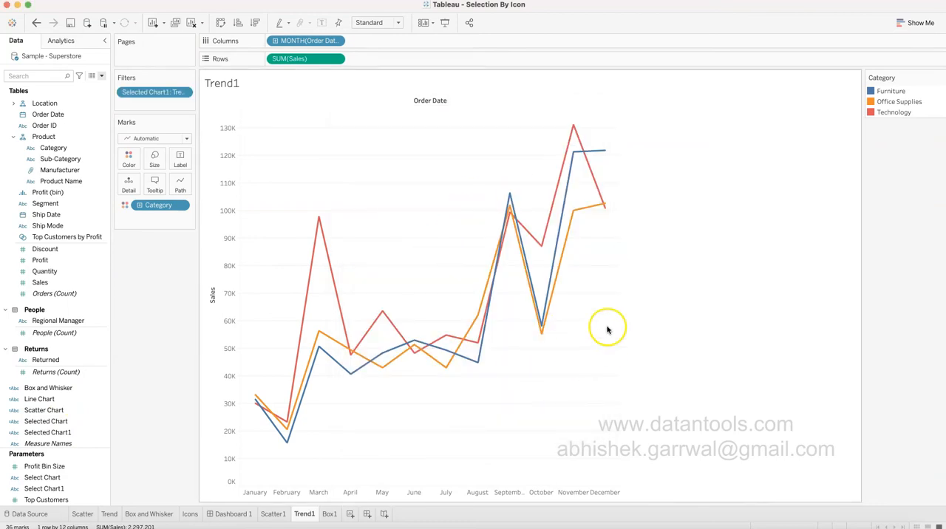
Show the Select Chart1 parameter control on the Trend1 sheet and set it to Scatter.
right_click(100, 489)
click(163, 326)
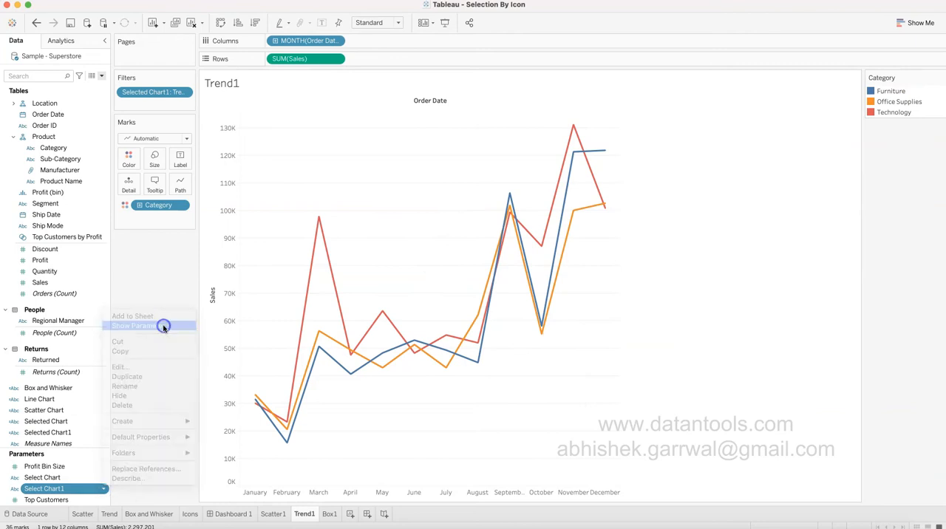
click(898, 145)
click(898, 154)
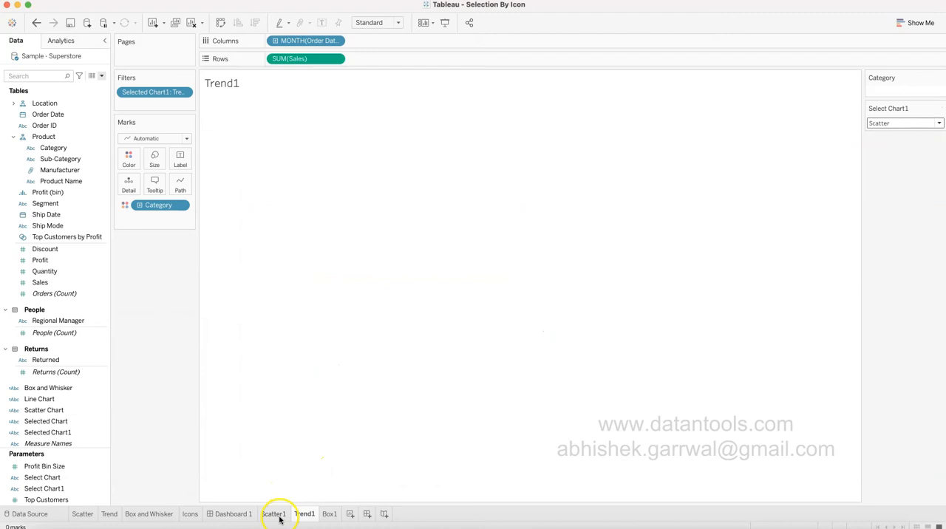
Filter the Scatter1 sheet by Selected Chart1, keeping Scatter1.
click(278, 517)
click(46, 411)
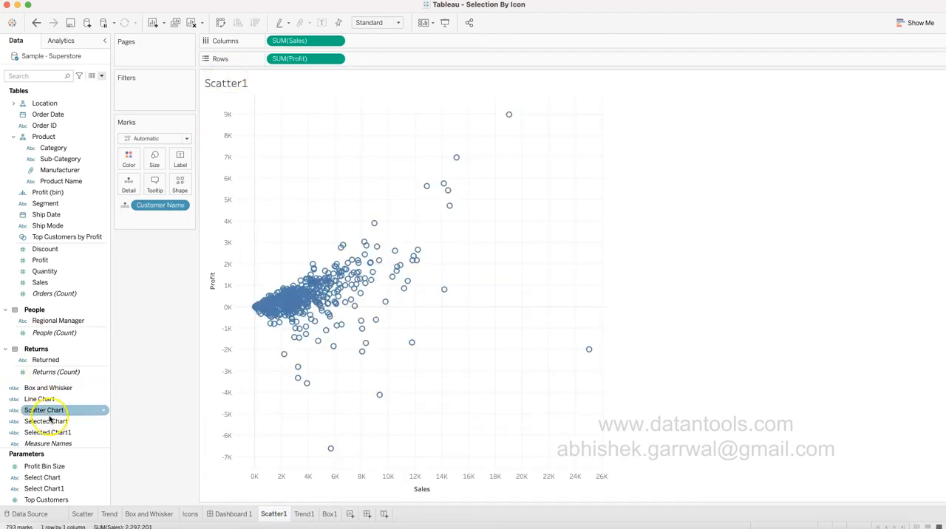
click(56, 434)
drag(56, 436, 143, 102)
click(381, 179)
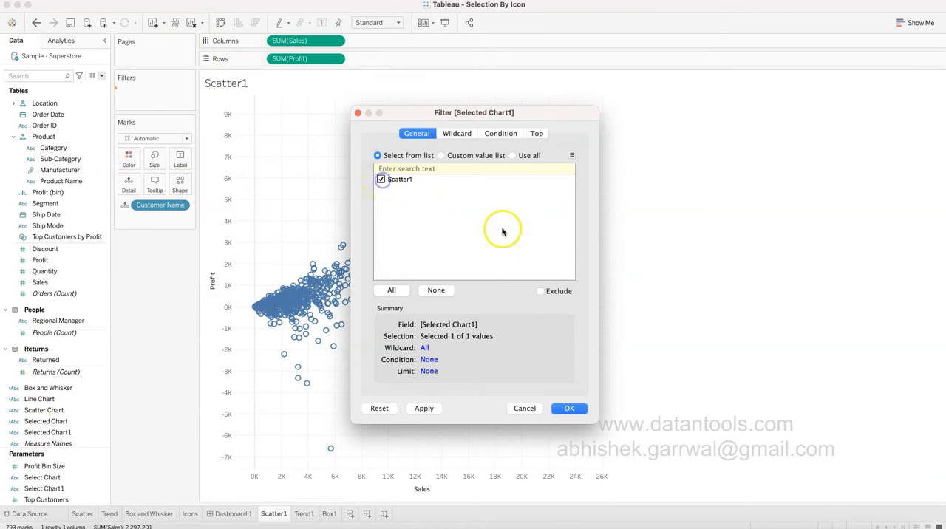
click(569, 409)
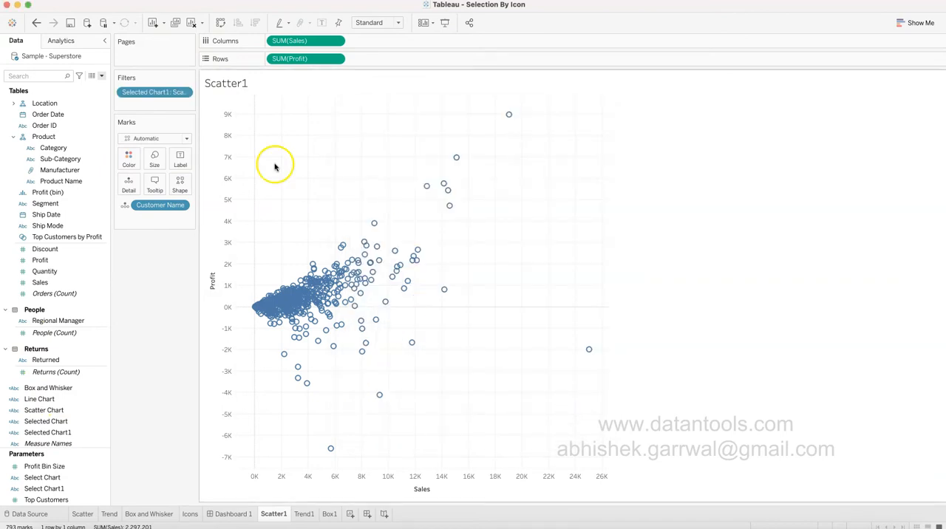
click(185, 92)
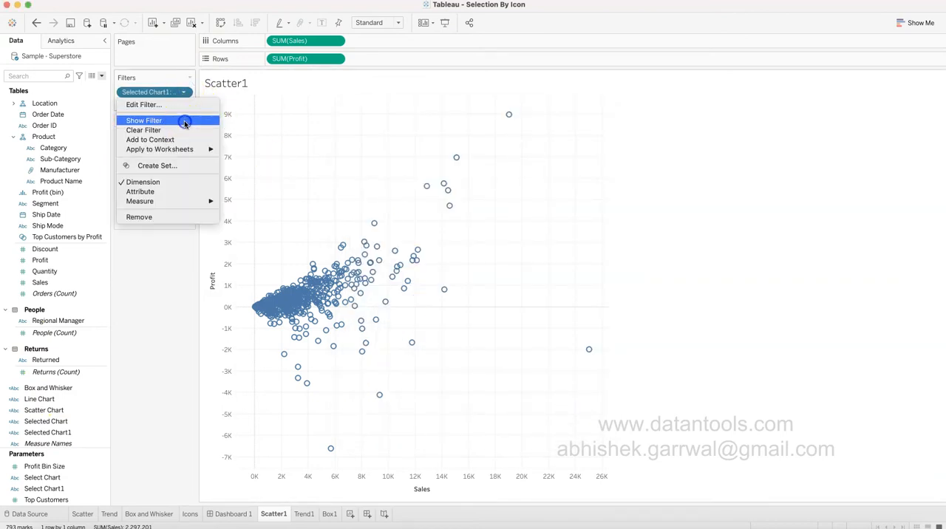
click(185, 121)
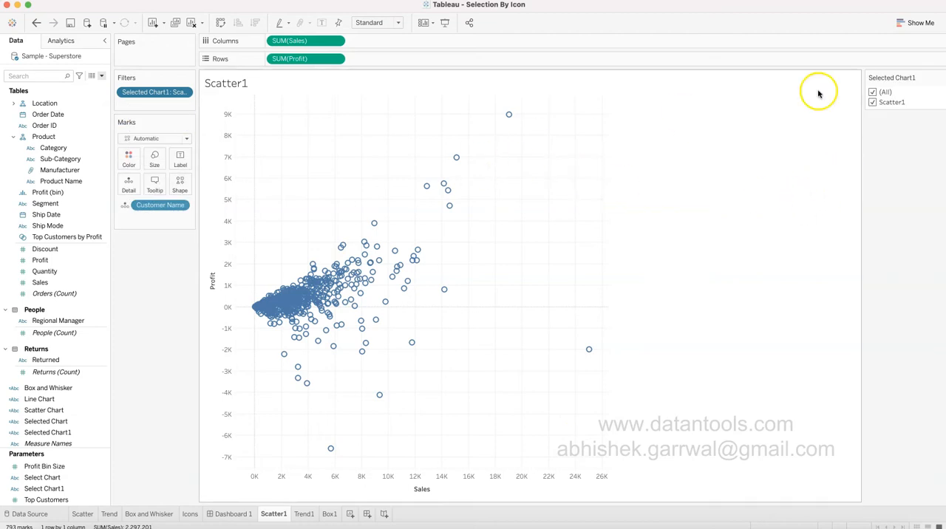
click(939, 78)
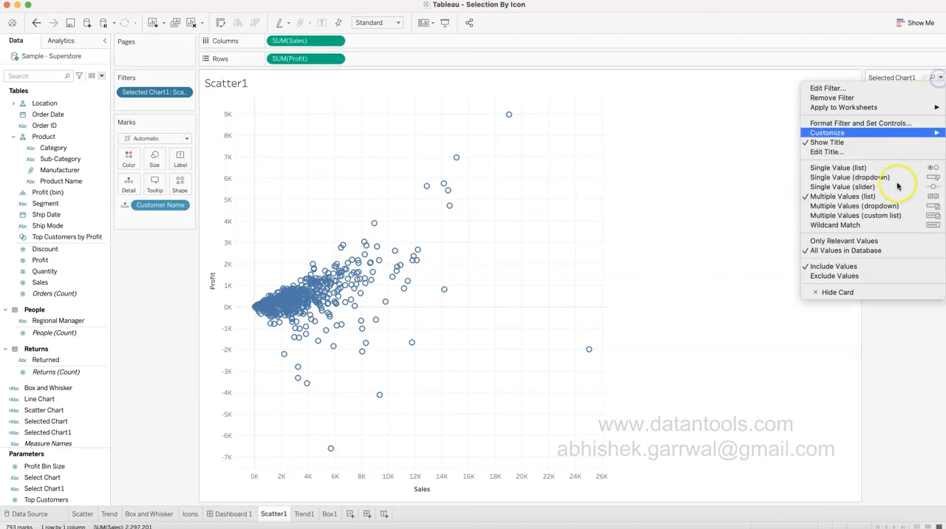
click(862, 294)
Show the Select Chart1 parameter control on the Scatter1 sheet, set it to Trend, and check the Trend1 sheet.
click(103, 489)
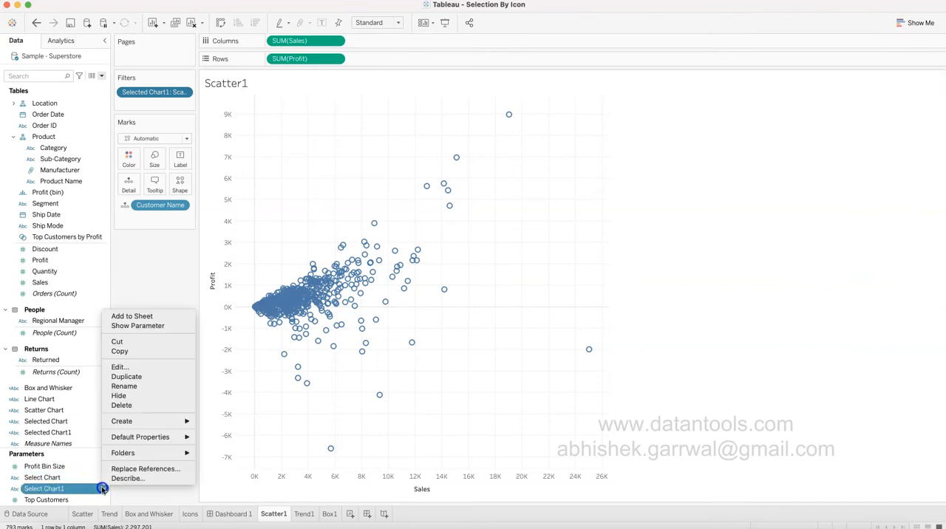
click(156, 331)
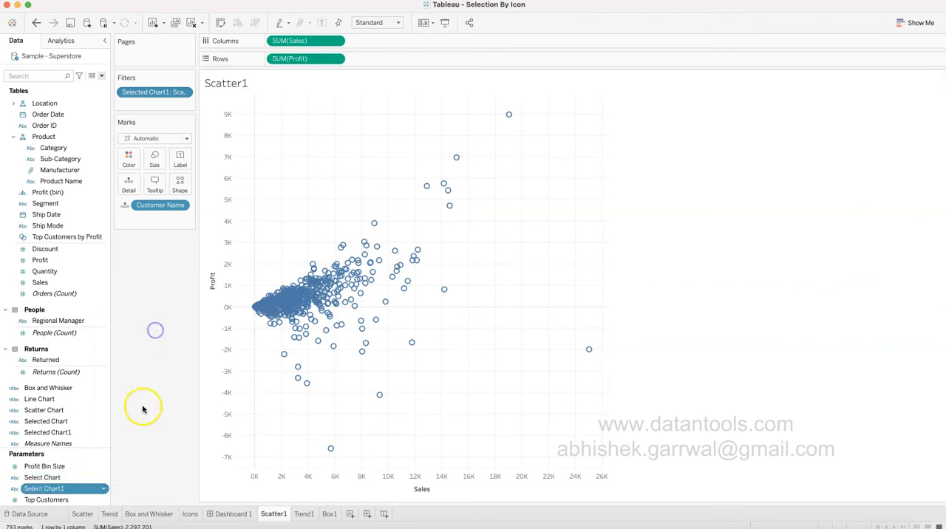
click(103, 489)
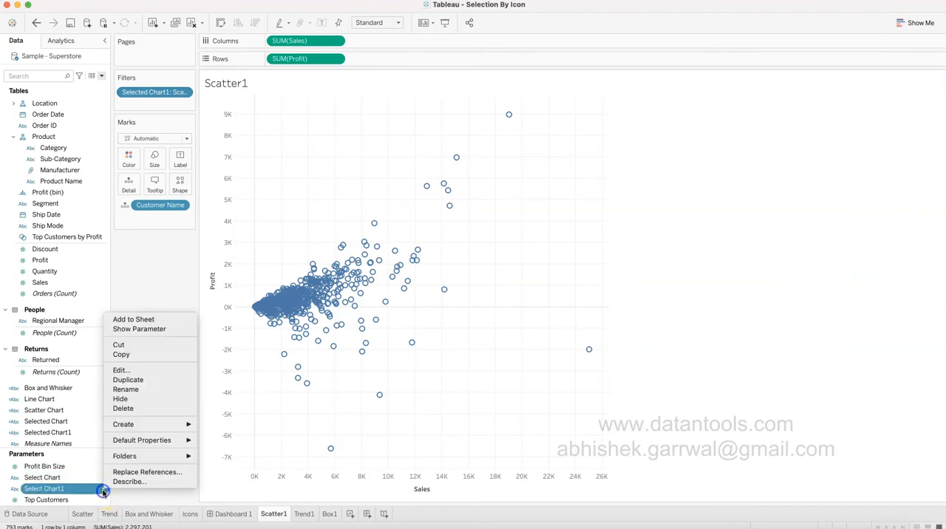
click(154, 330)
click(917, 98)
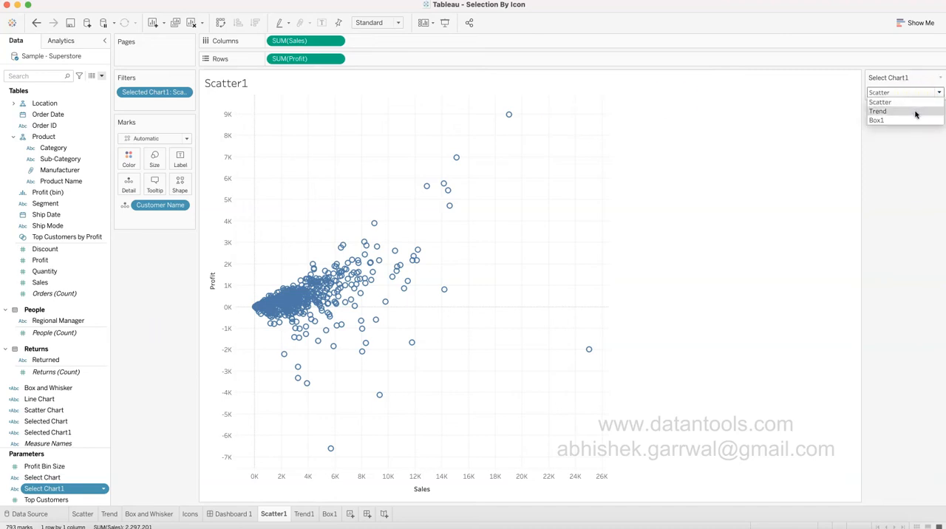
click(913, 112)
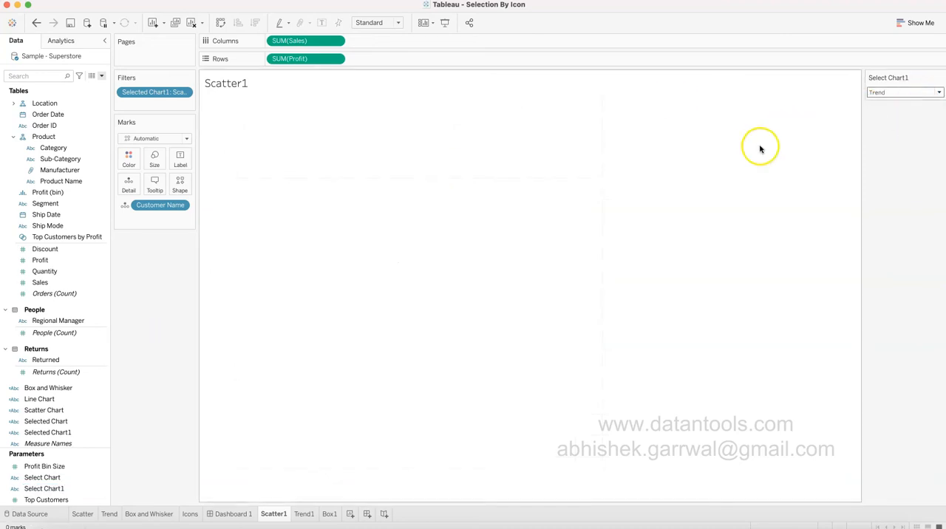
click(304, 513)
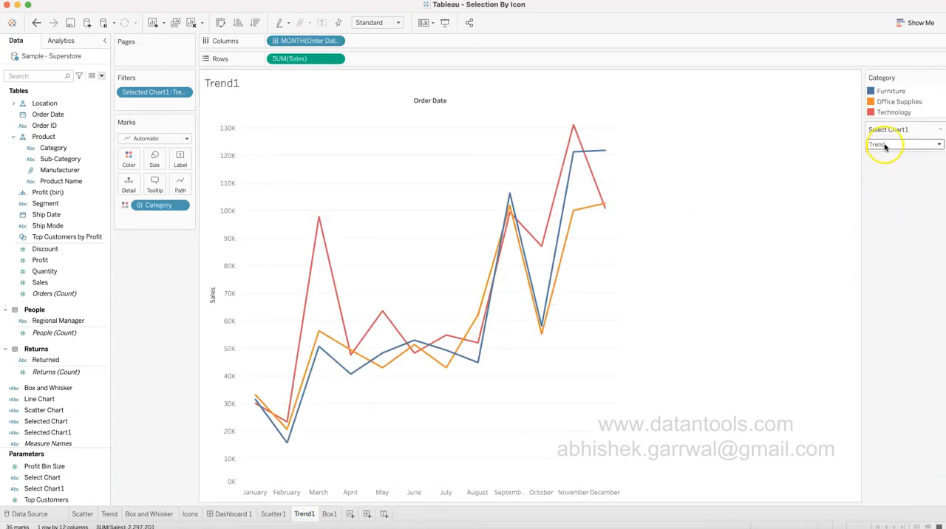
Set the Select Chart1 parameter to Box1 on the Box1 sheet.
click(329, 514)
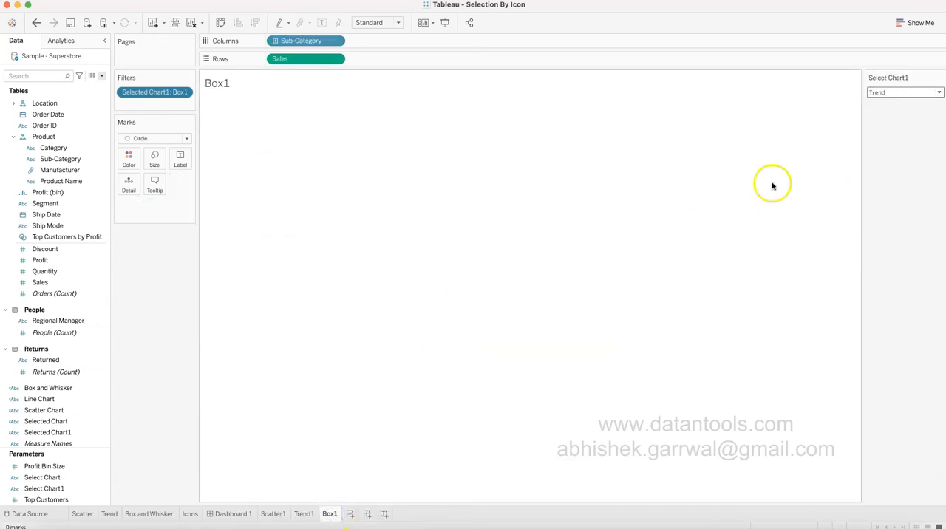
click(905, 94)
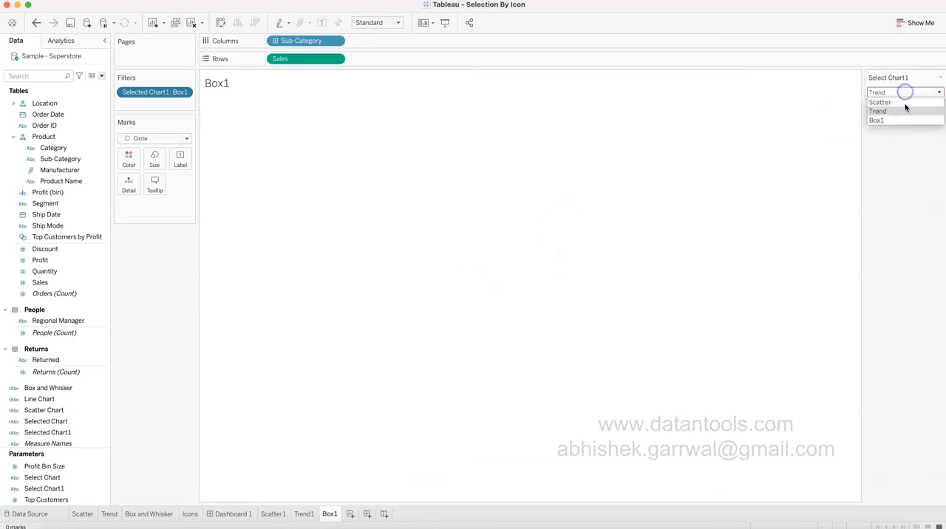
click(908, 120)
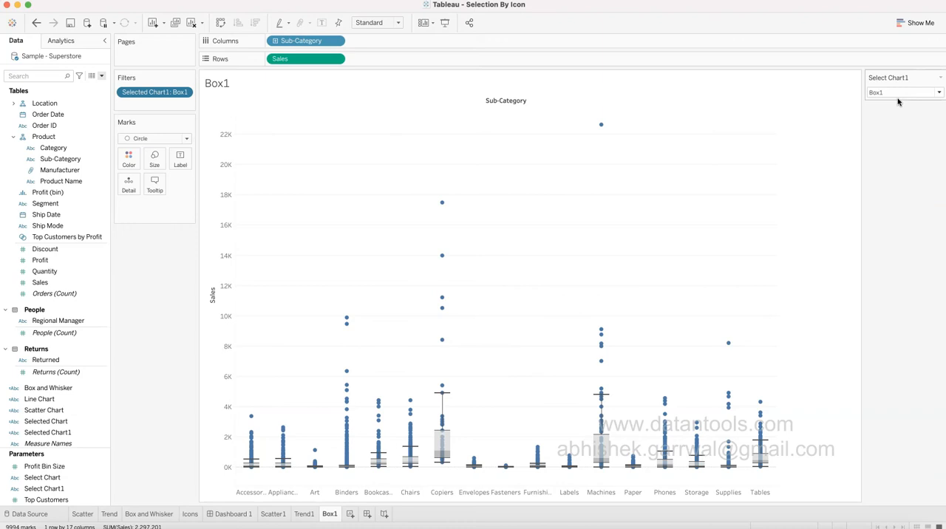
Test chart switching on Dashboard 1 with the trend icon and the box-and-whisker icon.
click(230, 515)
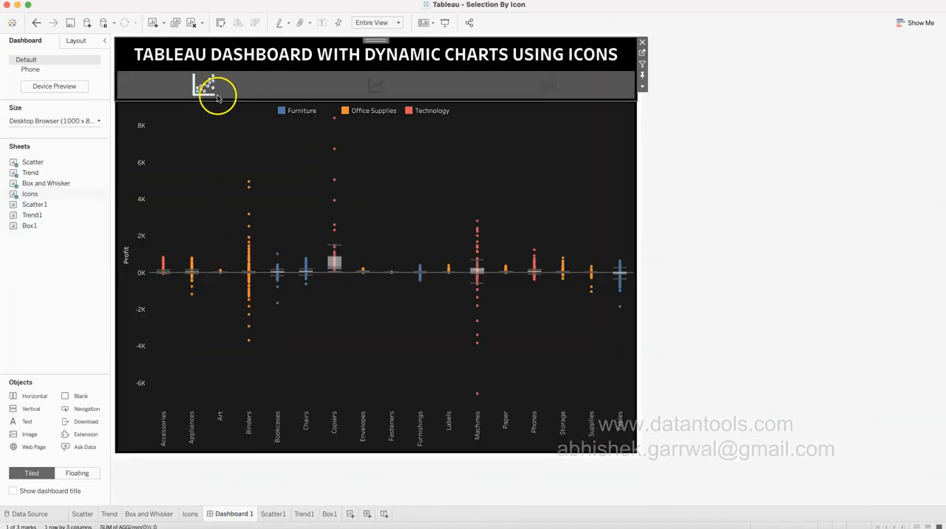
click(373, 85)
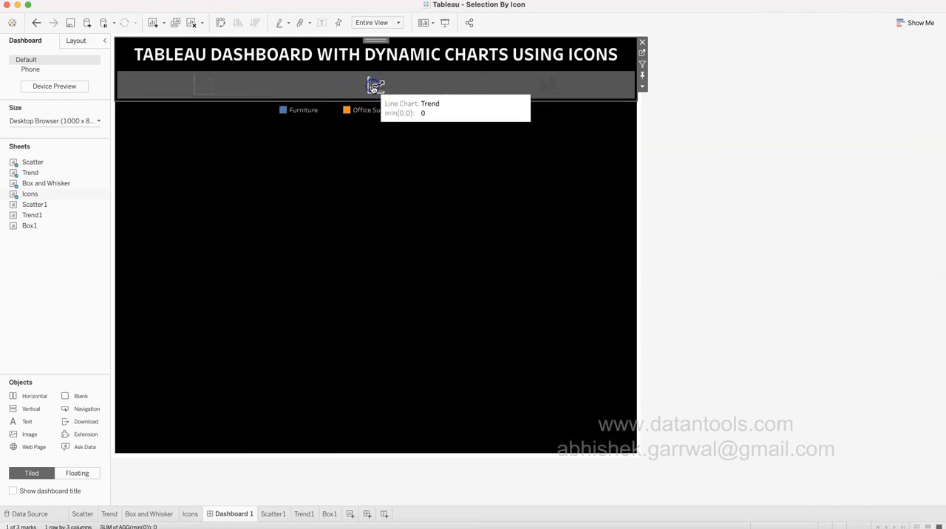
click(551, 87)
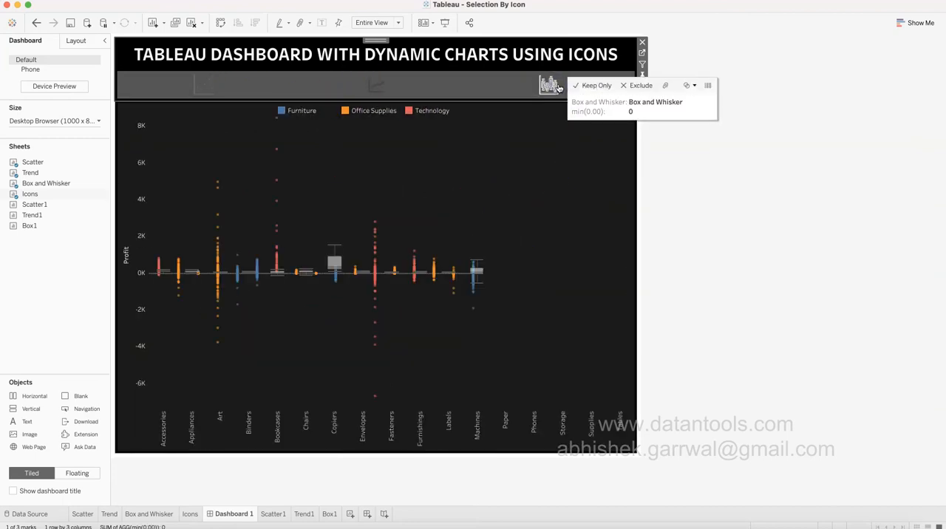
click(547, 85)
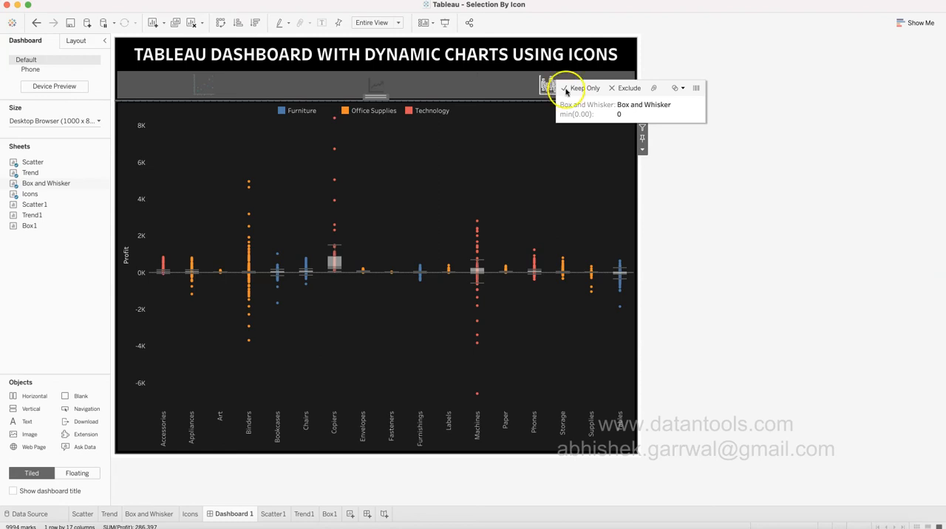
click(761, 201)
click(521, 94)
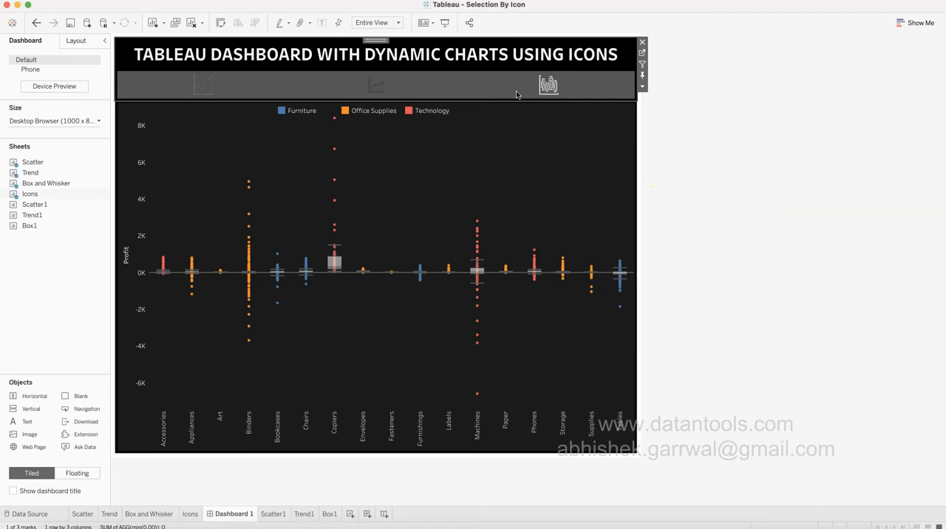
Add a new worksheet after Box1 and name it Icon1.
click(330, 515)
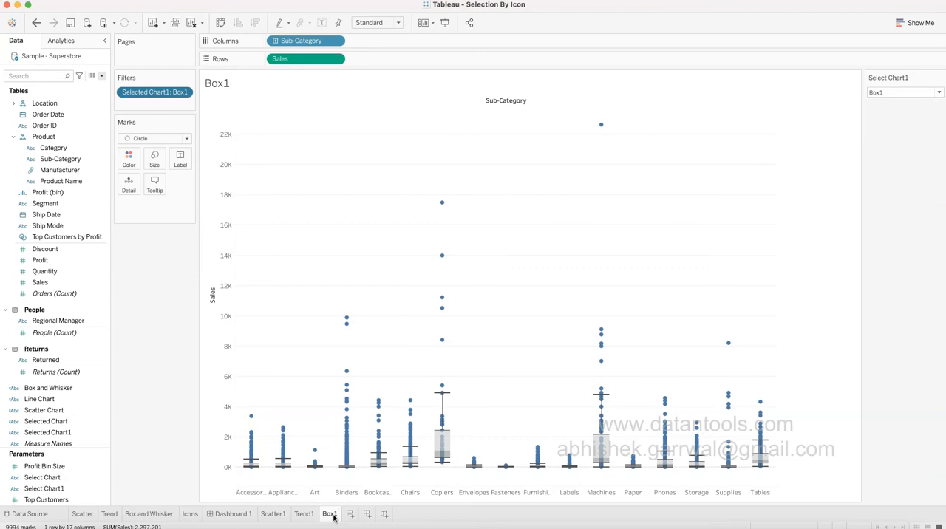
click(349, 514)
double_click(355, 515)
text(Icon1)
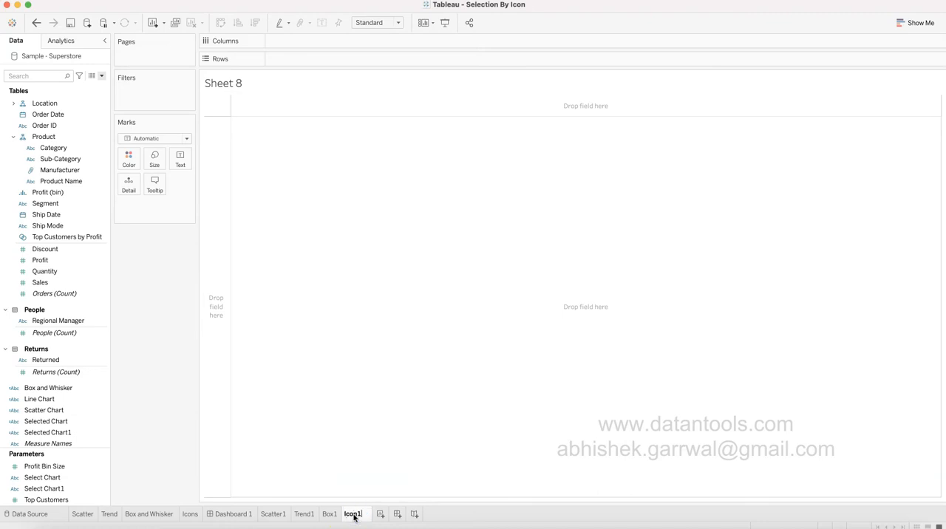
key(Return)
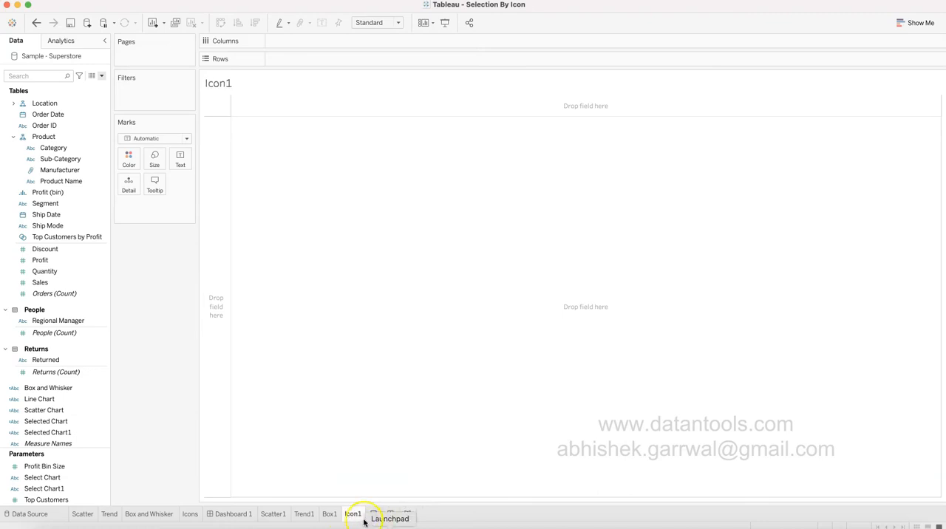
click(242, 348)
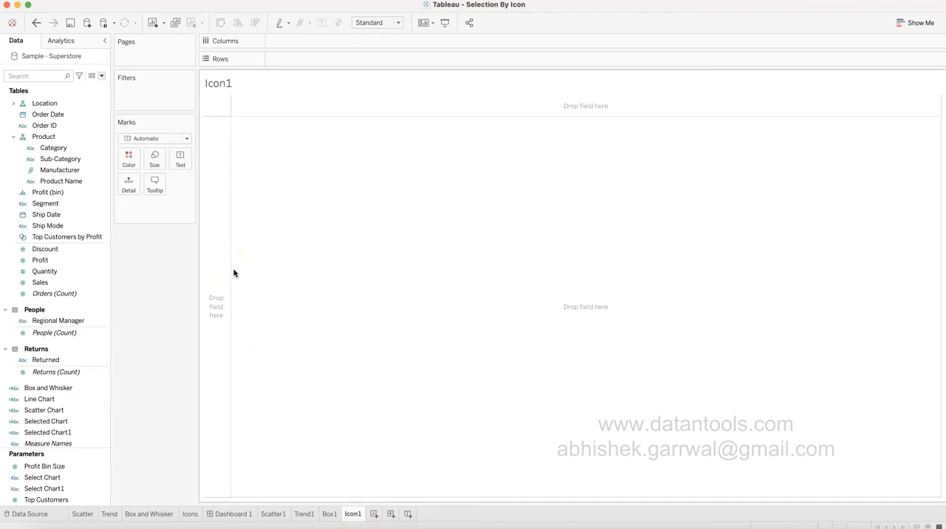
Add the inline calculation min(0) to Columns on the Icon1 sheet.
double_click(297, 42)
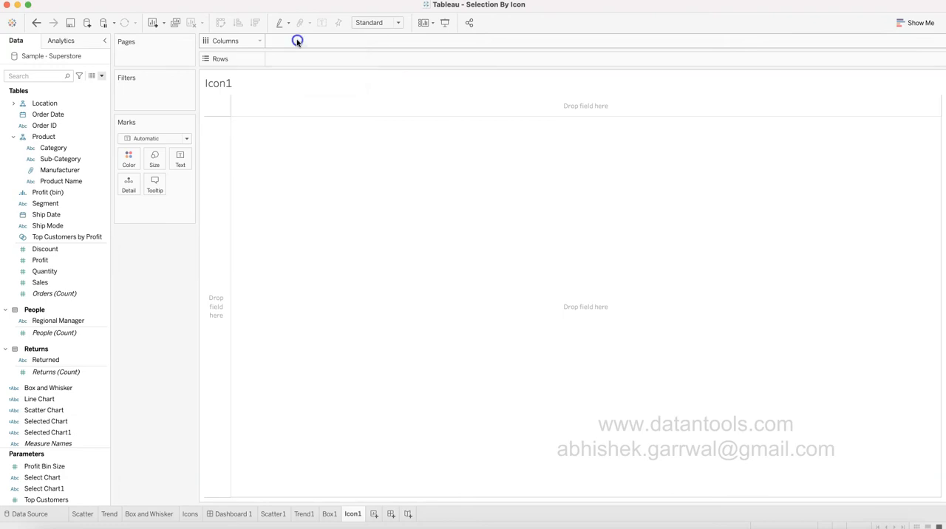
text(m)
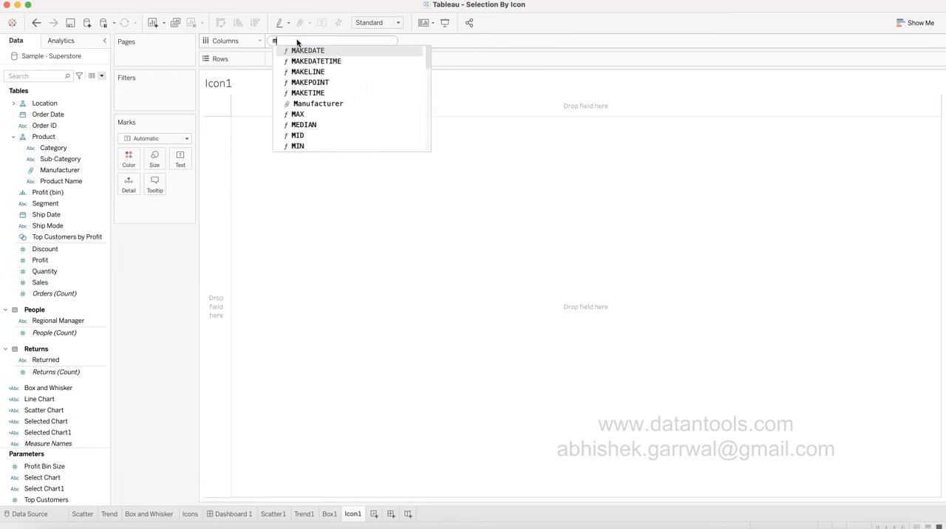
text(in(0))
key(Return)
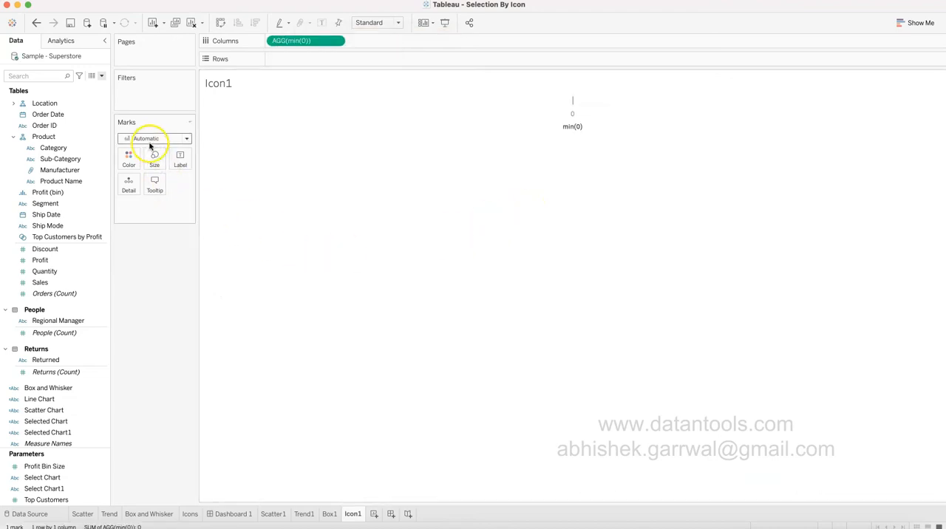
Add a second inline calculation, min(0.0), to Columns and expand the marks card for min(0).
double_click(373, 42)
text(min()
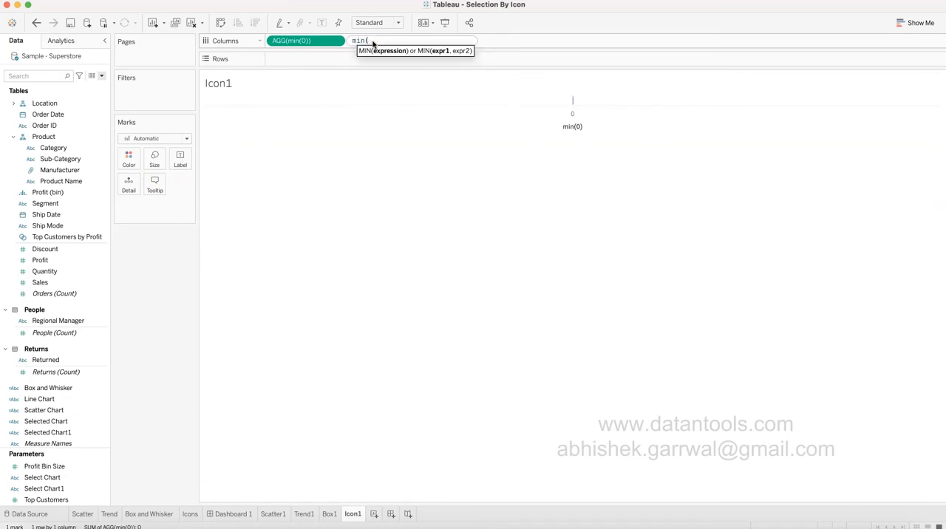
text(0.0))
key(Return)
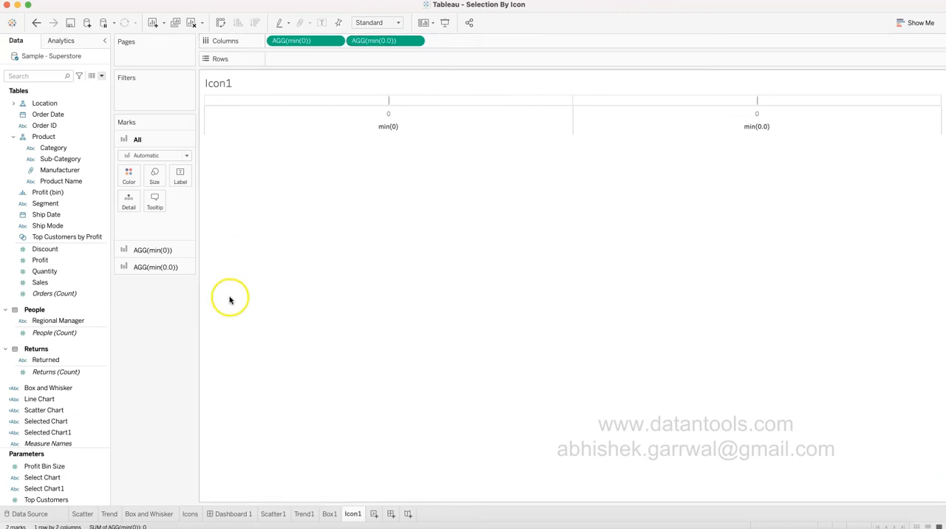
click(172, 250)
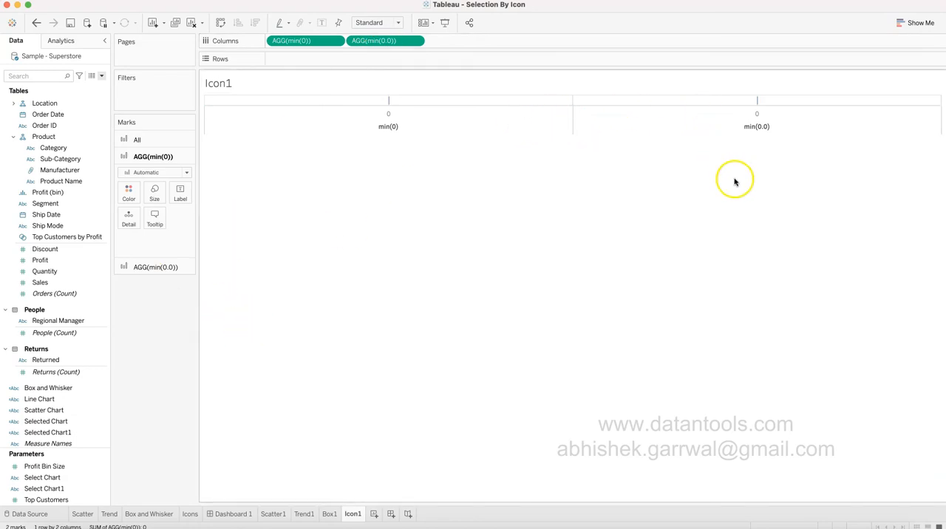
Add a third inline calculation, min(0.00), to Columns after min(0.0).
double_click(477, 41)
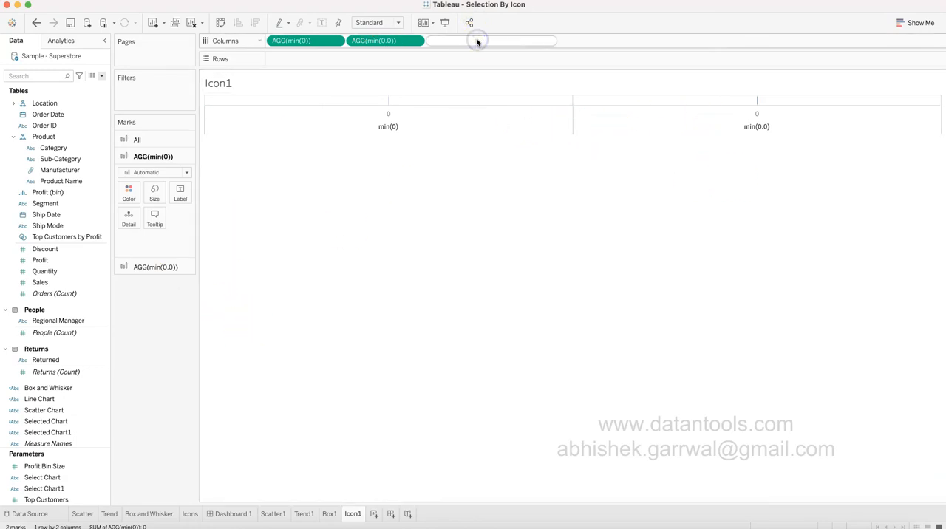
text(min(0.00))
key(Return)
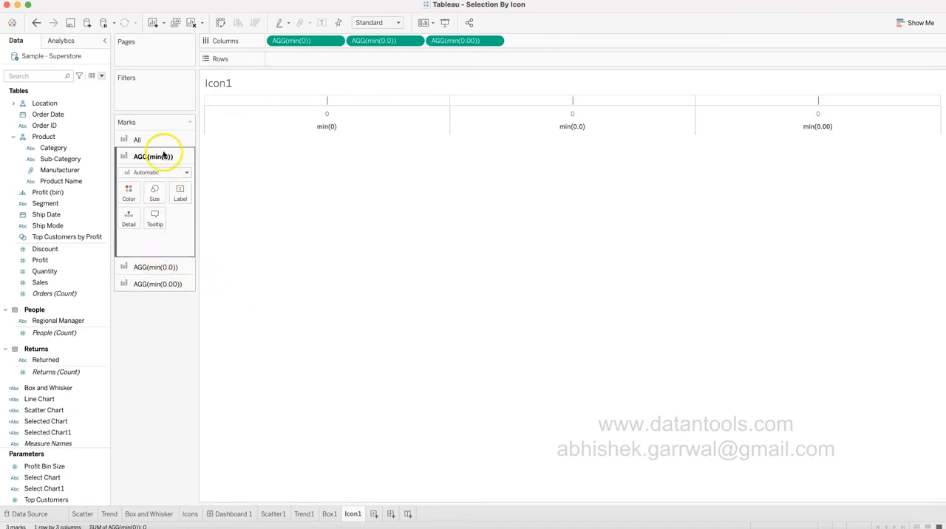
Review the separate marks cards and set the mark type for all three calculations to Shape.
click(159, 268)
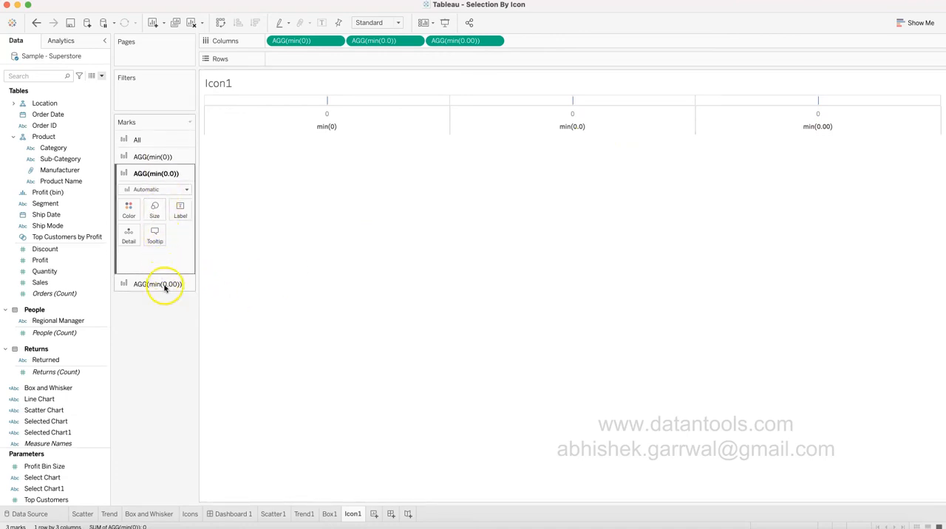
click(164, 285)
click(159, 139)
click(149, 155)
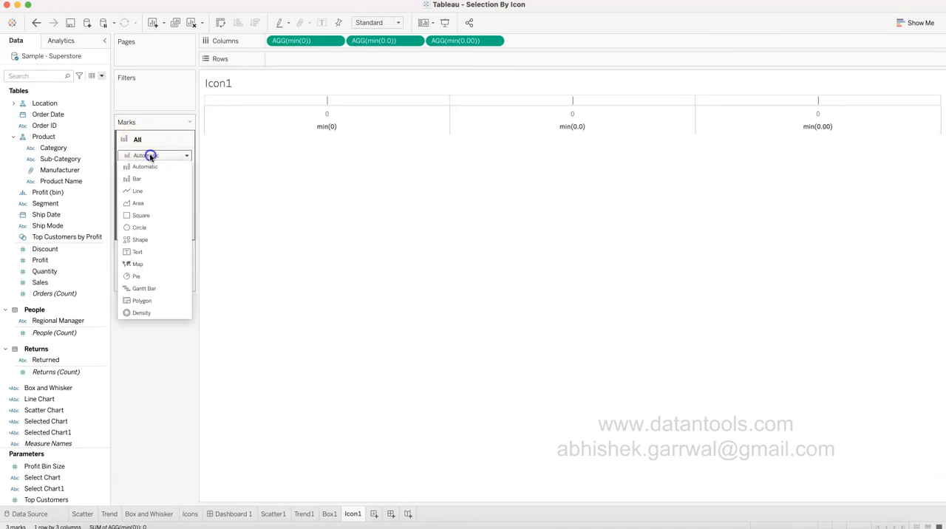
click(147, 240)
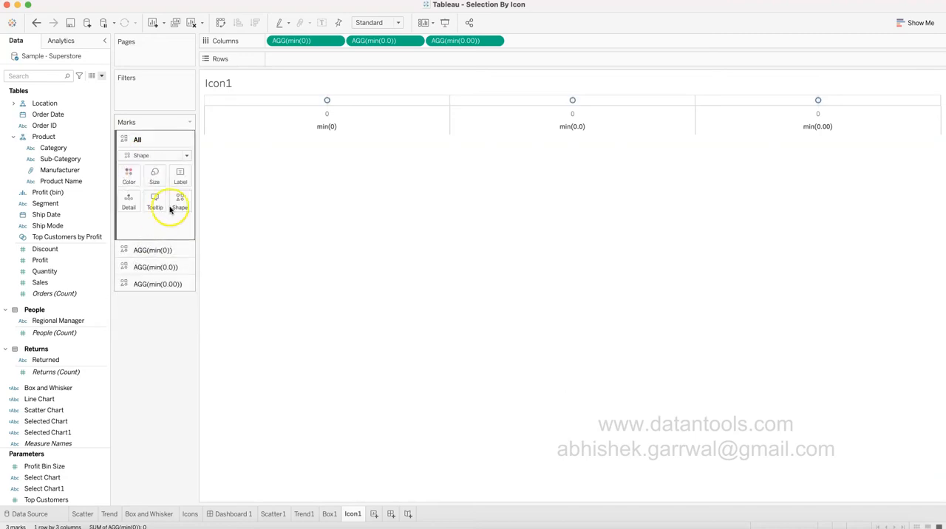
Preview the arrowed line-chart icon from the Charts Icon palette as the min(0) mark shape, and discard the change.
click(170, 249)
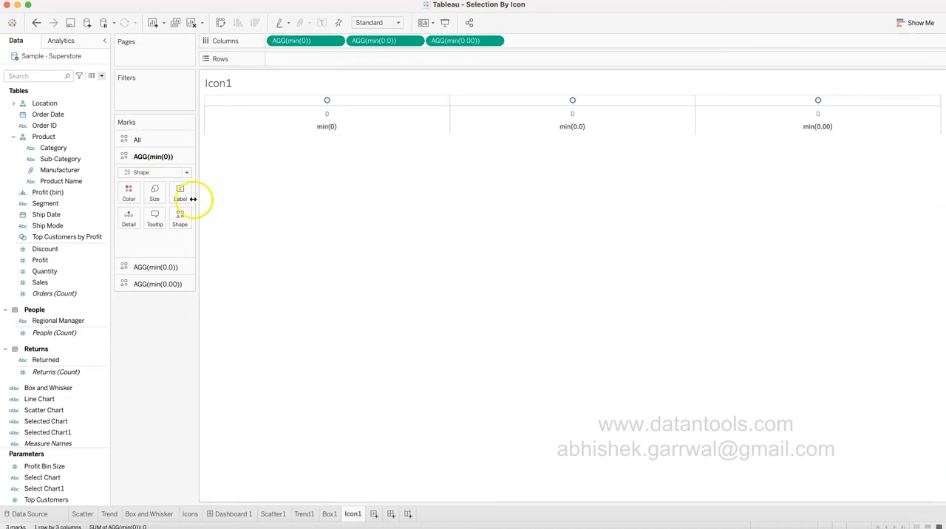
click(181, 223)
click(198, 293)
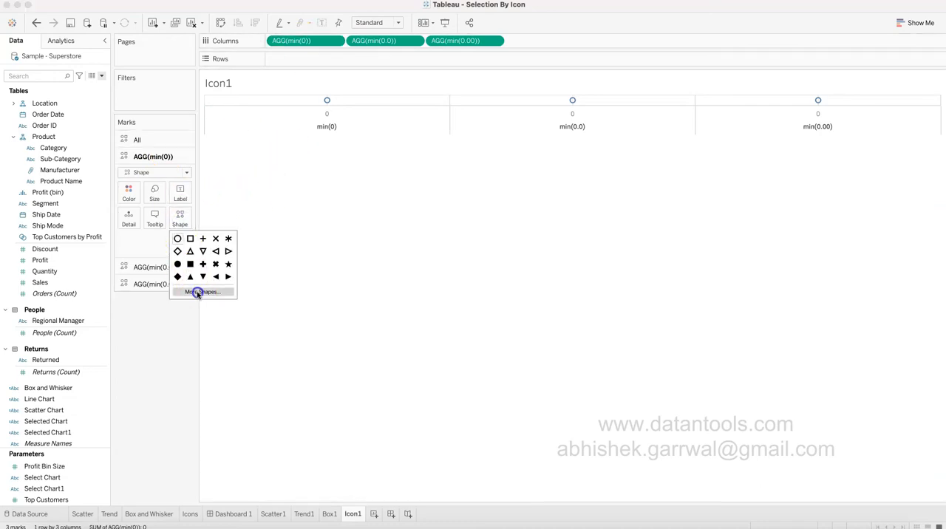
click(503, 190)
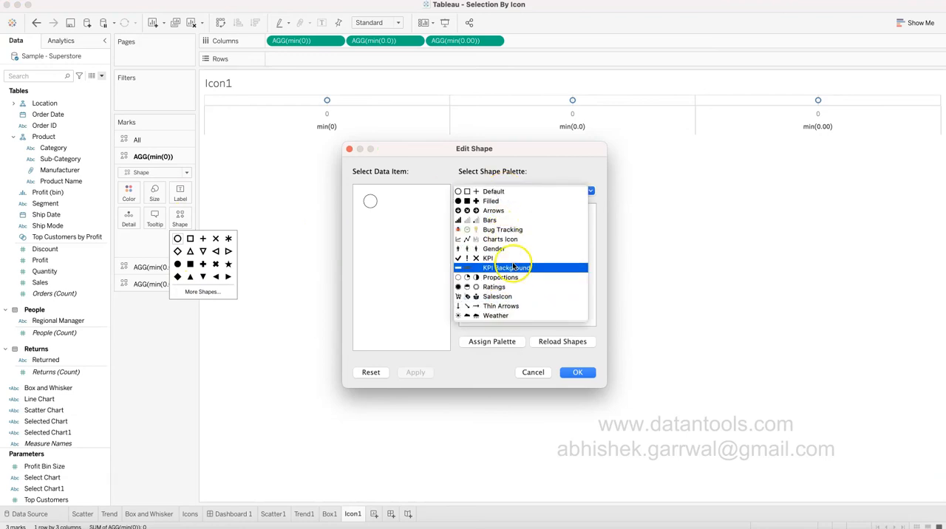
click(518, 240)
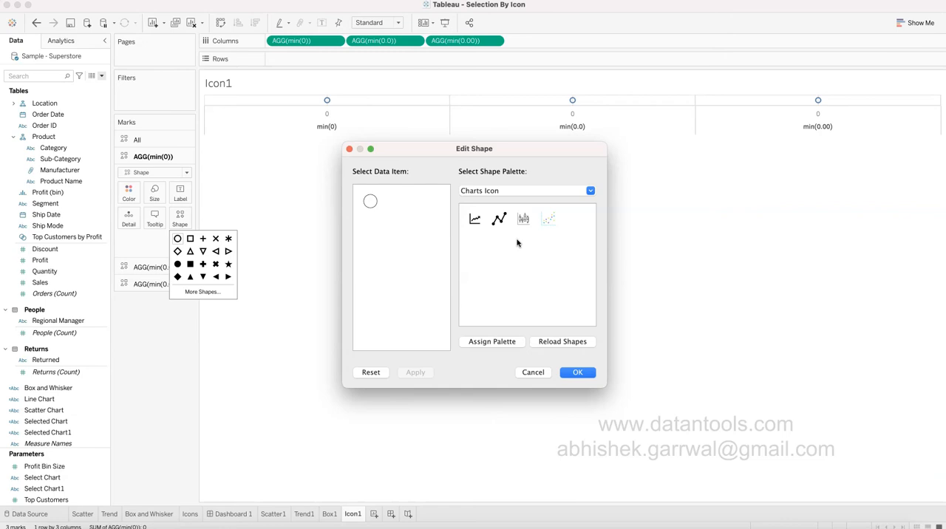
click(475, 220)
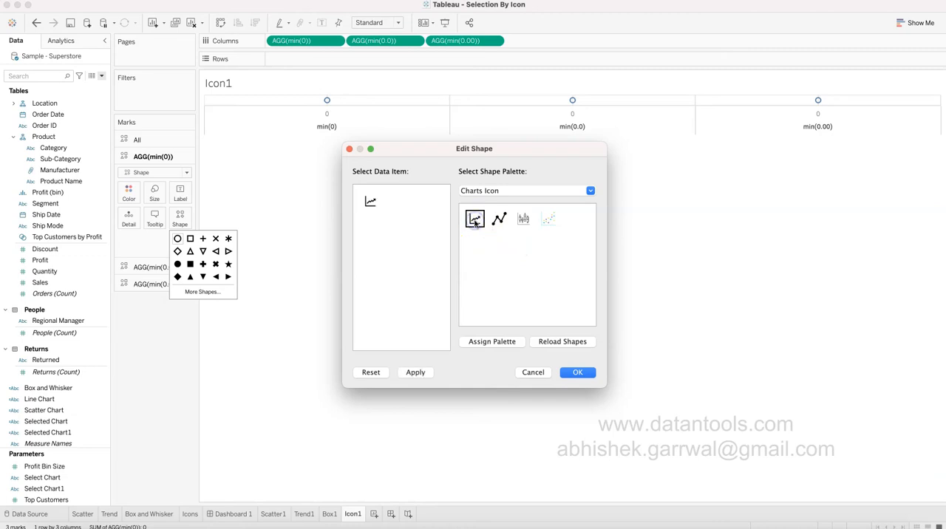
click(371, 203)
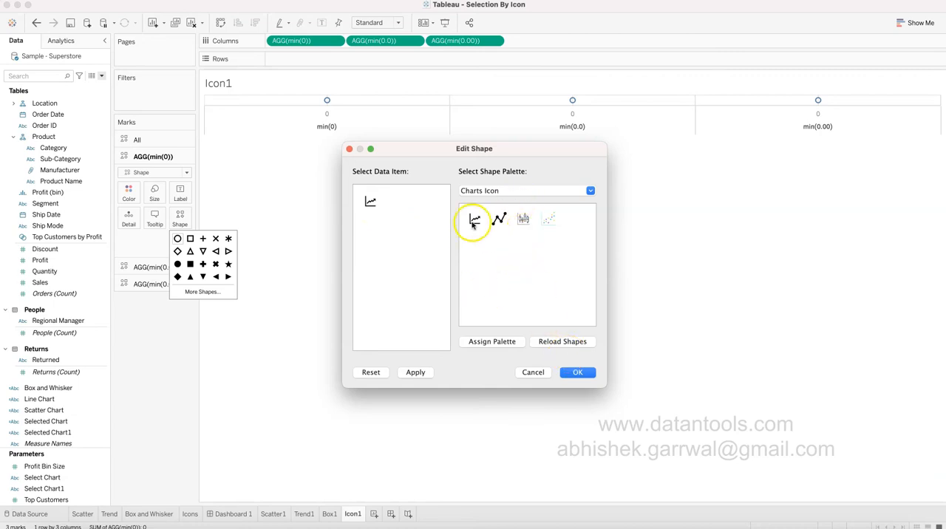
click(481, 194)
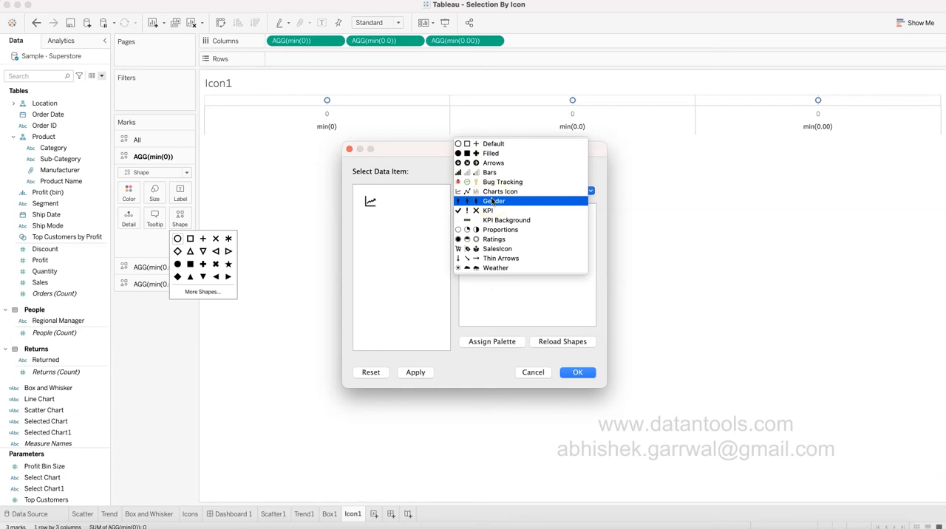
click(534, 374)
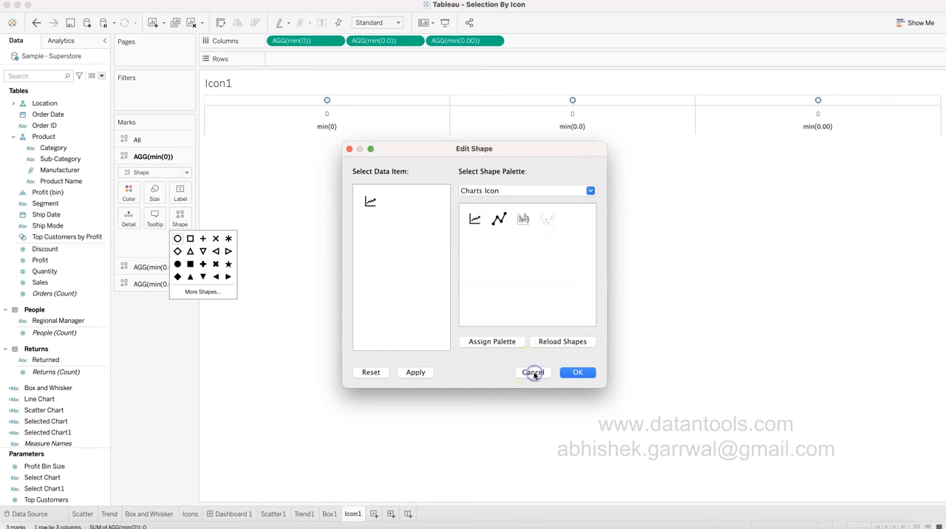
Switch to the PowerPoint presentation and examine the picture insertion sources and the stock icon search.
click(286, 528)
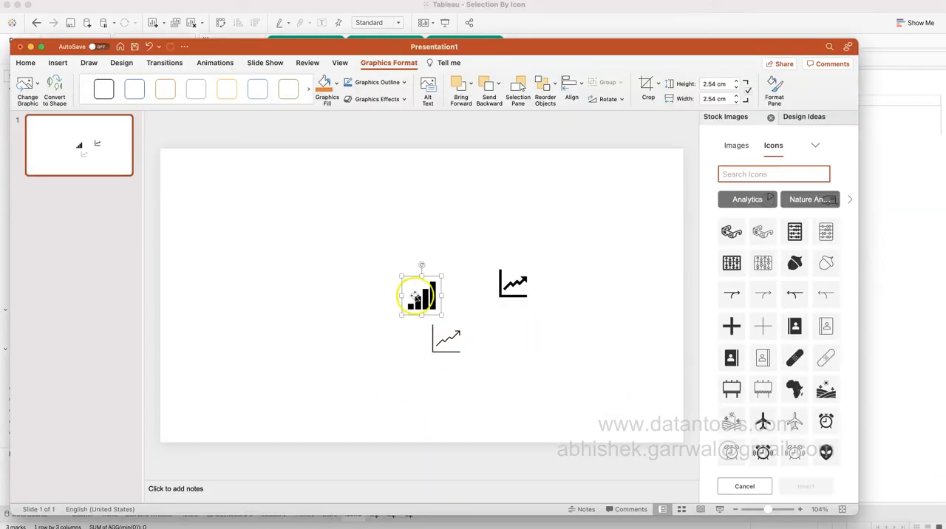
click(490, 343)
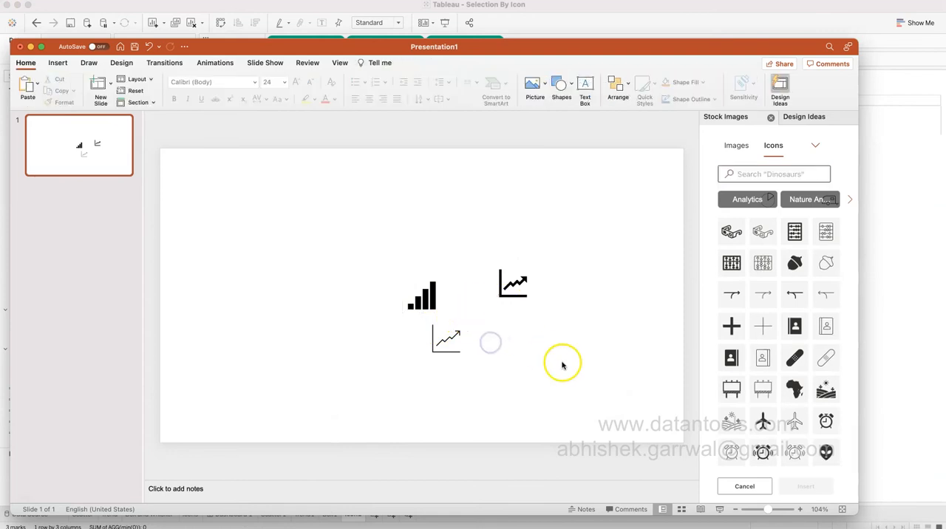
click(60, 64)
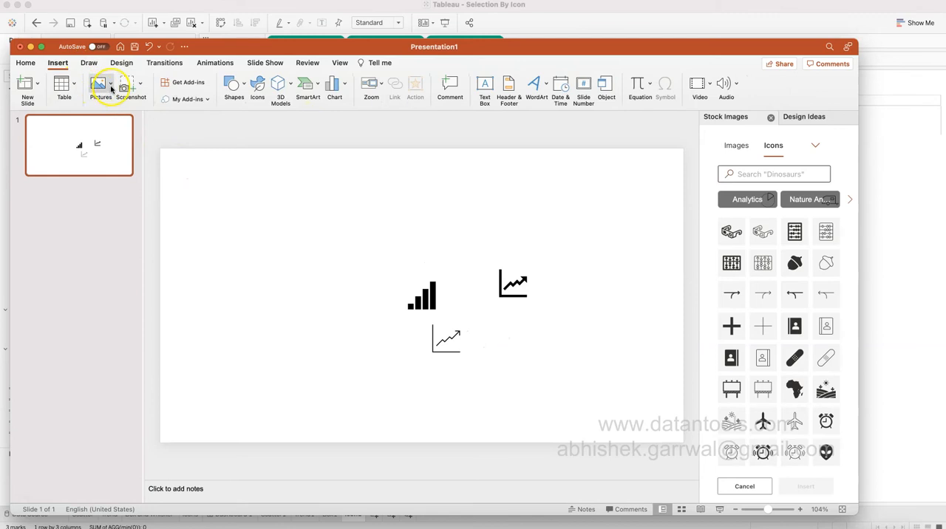
click(111, 87)
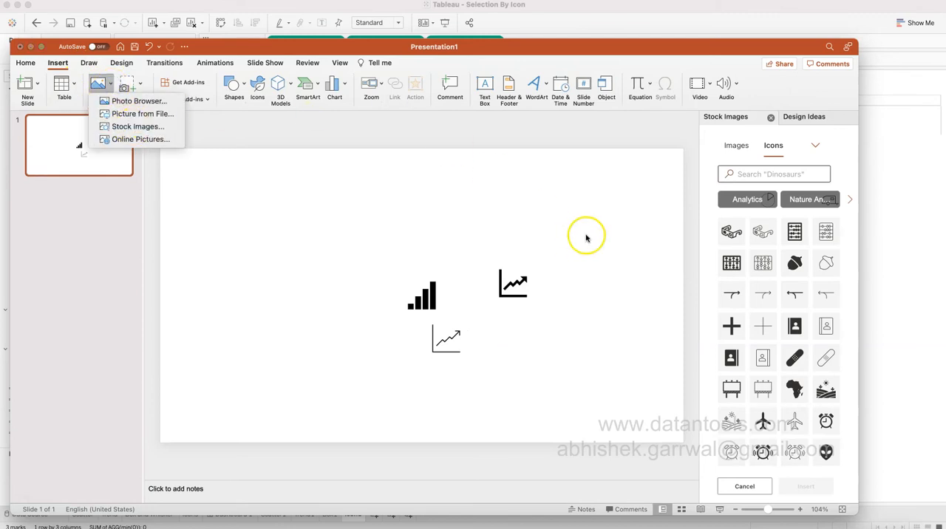
click(587, 235)
click(760, 174)
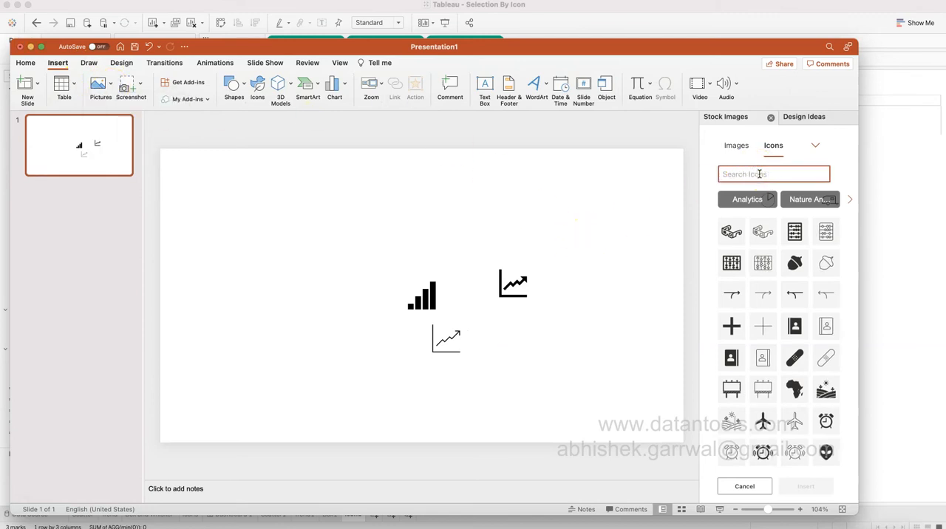
Start saving the bar icon as a picture, browse to Documents > My Tableau Repository > Shapes > Charts Icon, and cancel the save.
right_click(429, 299)
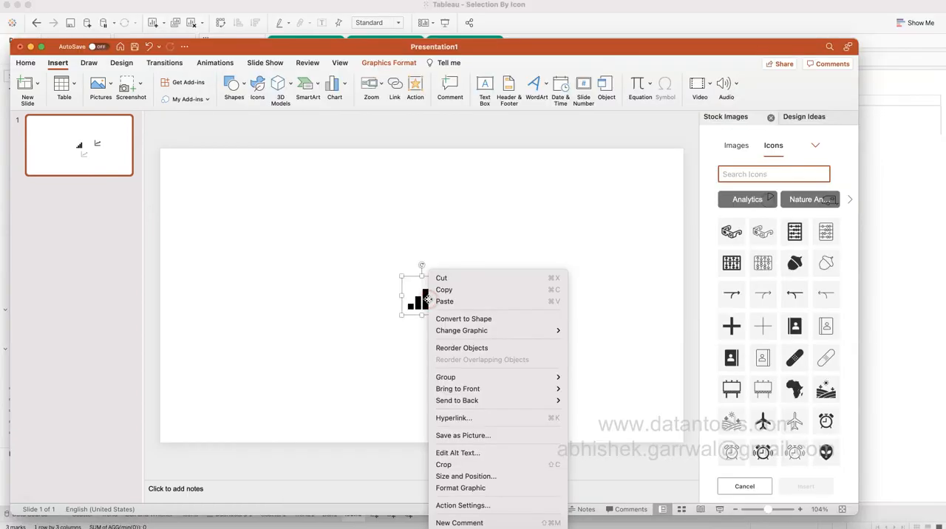
click(474, 437)
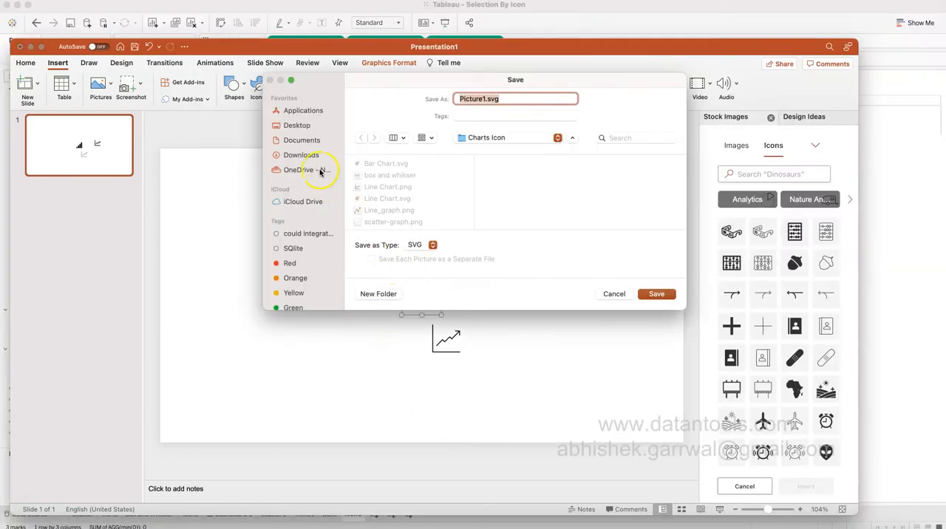
click(313, 141)
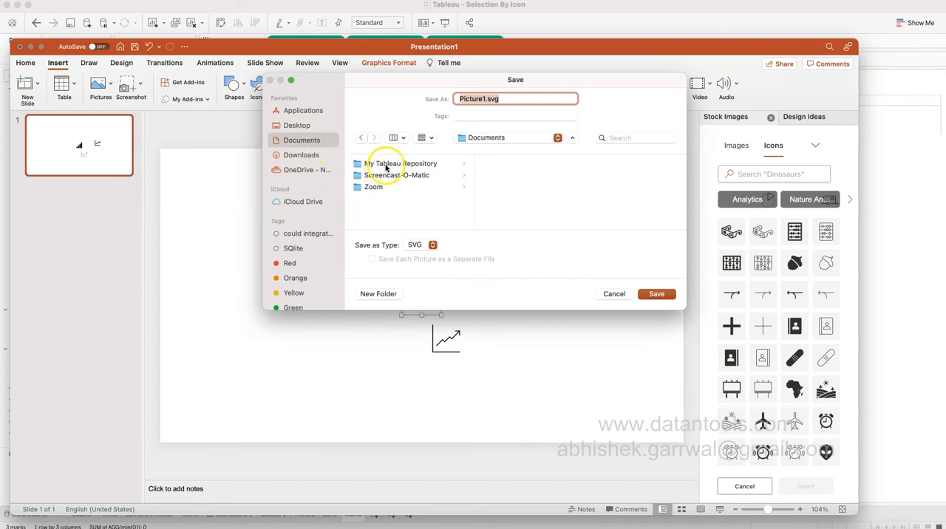
click(444, 164)
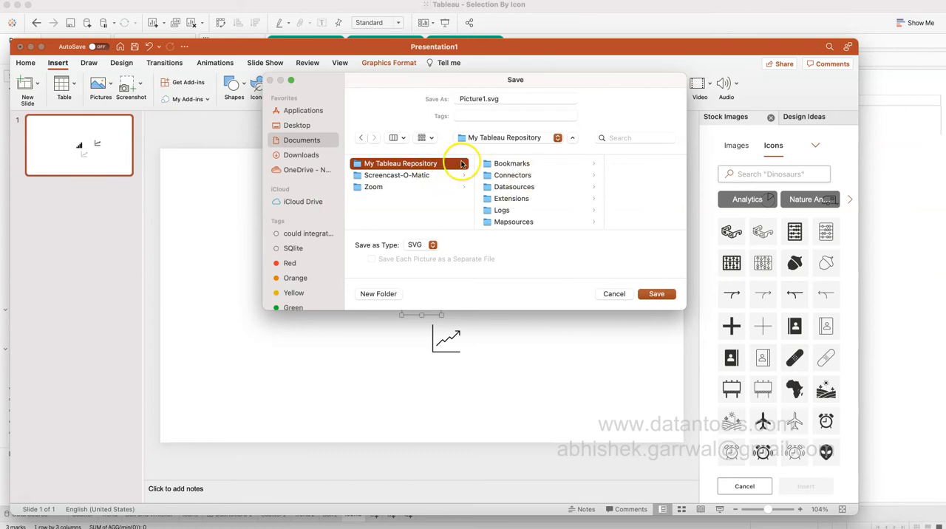
scroll(519, 209, down, 3)
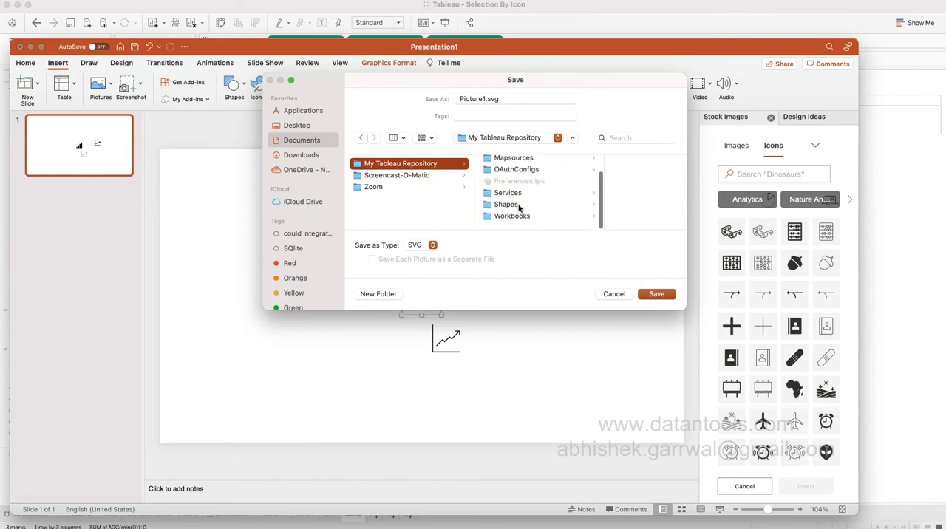
click(520, 208)
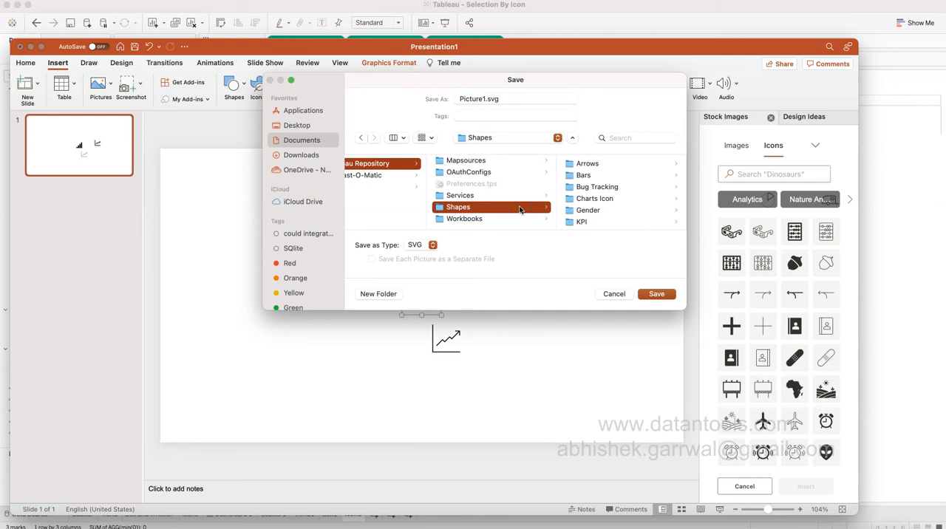
scroll(602, 206, down, 2)
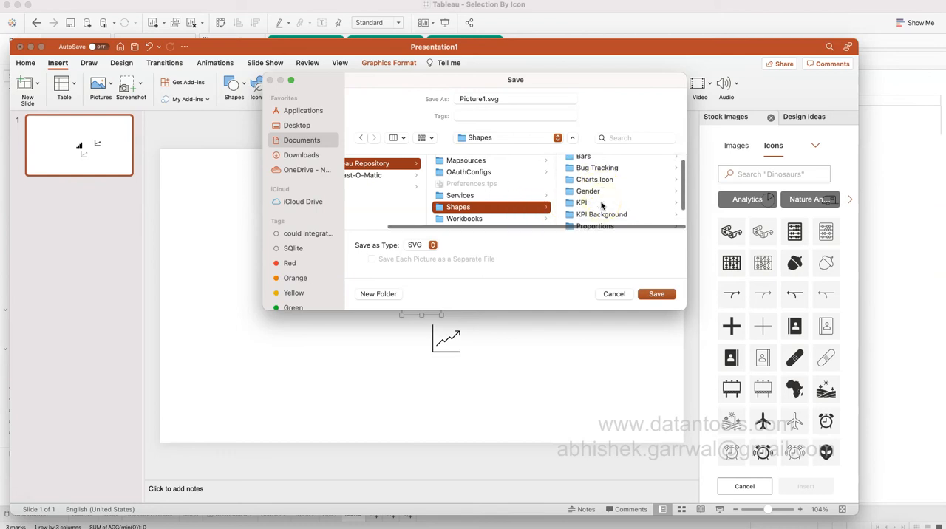
scroll(602, 205, up, 2)
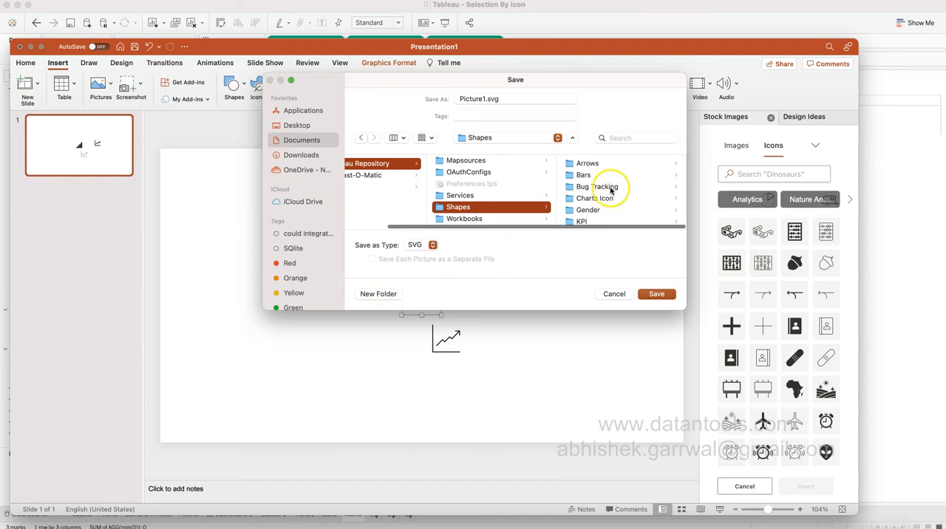
scroll(614, 199, down, 3)
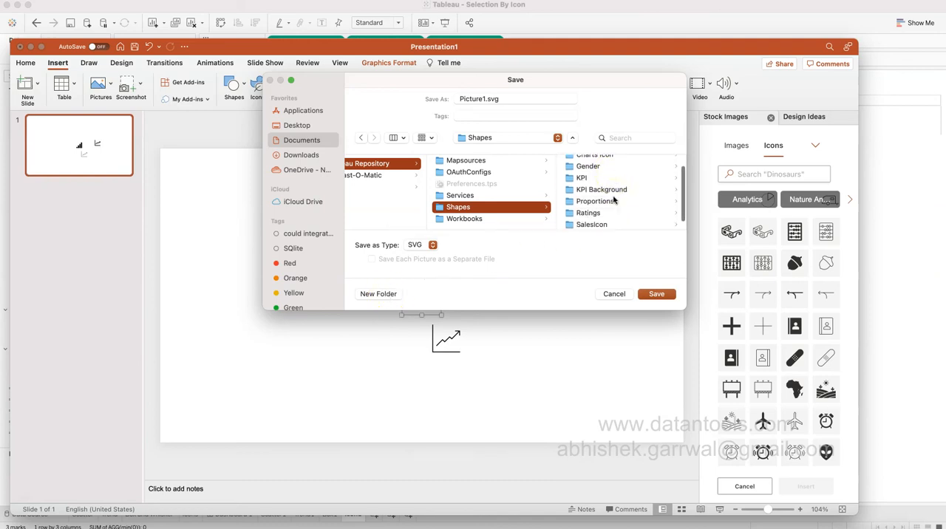
scroll(614, 199, up, 5)
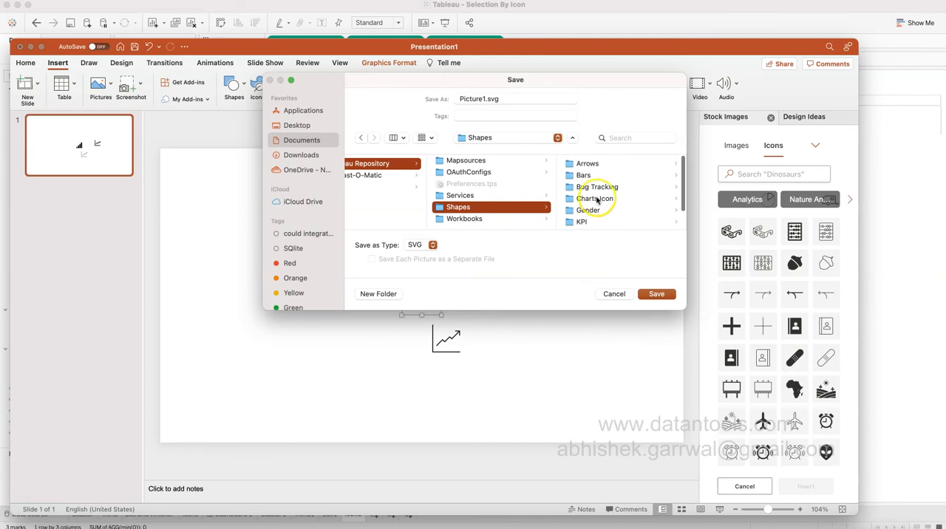
click(604, 199)
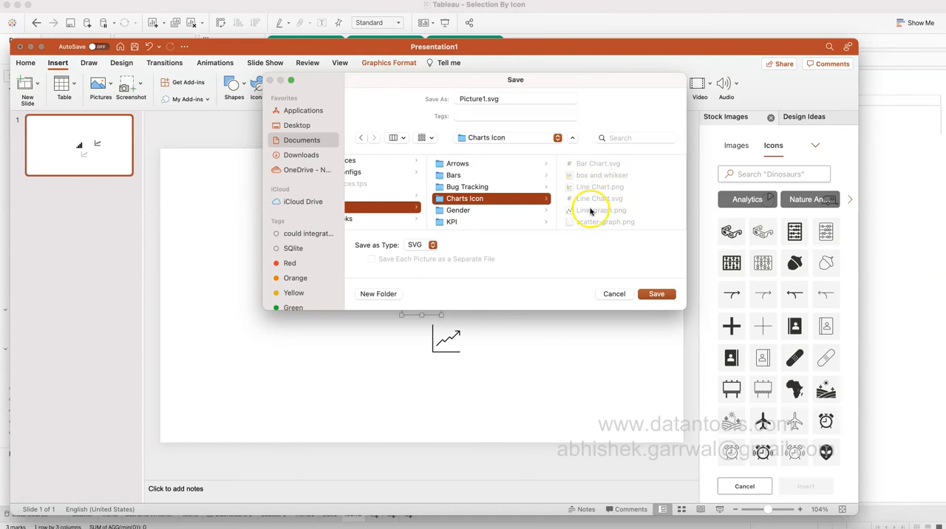
click(610, 296)
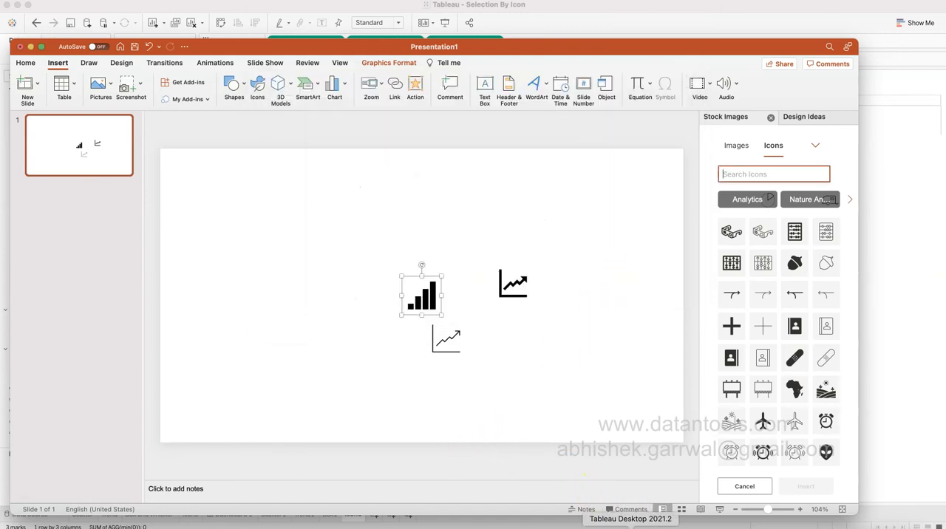
Switch back to Tableau, reload the shapes, and assign the arrowed line-chart icon from the Charts Icon palette to min(0).
click(631, 528)
click(181, 222)
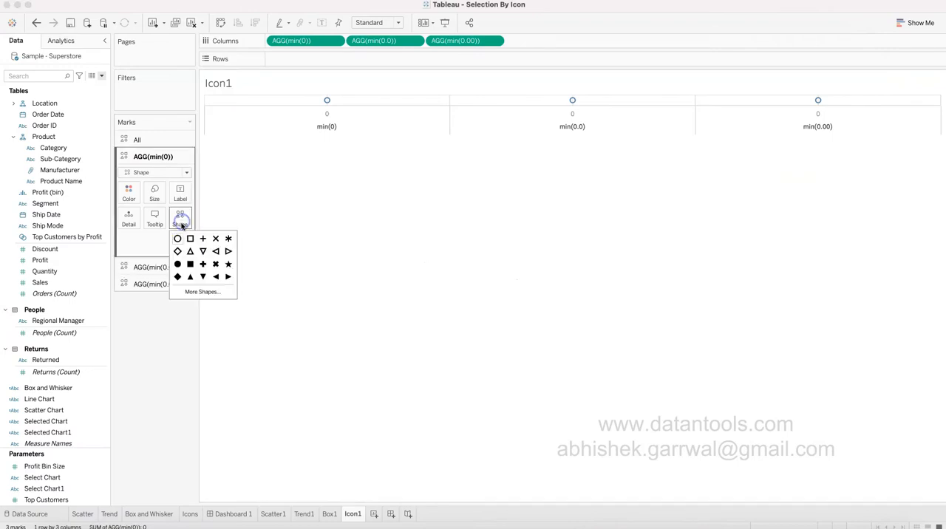
click(207, 292)
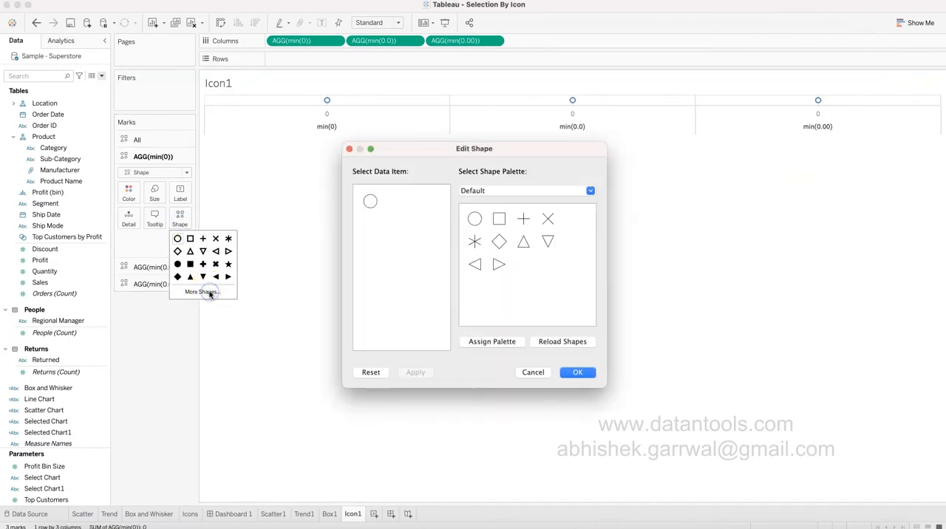
click(555, 343)
click(531, 191)
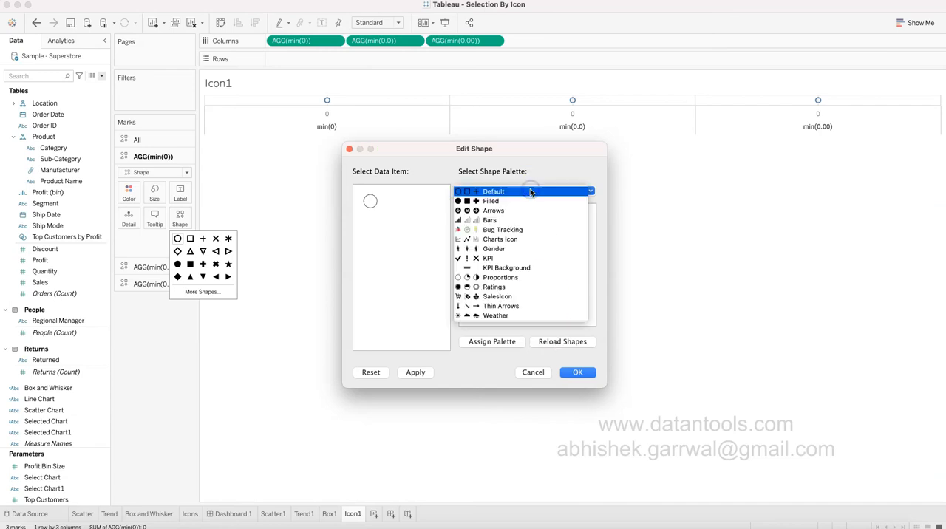
click(509, 240)
click(477, 219)
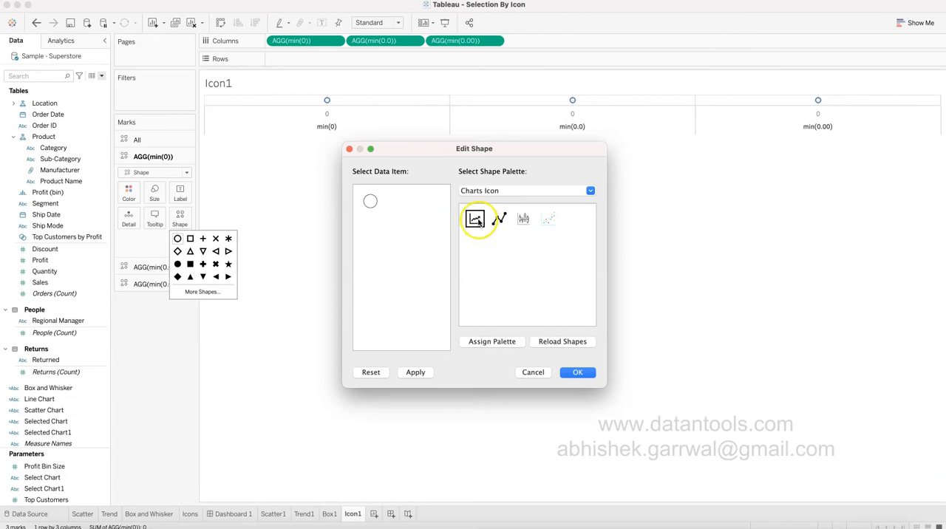
click(582, 373)
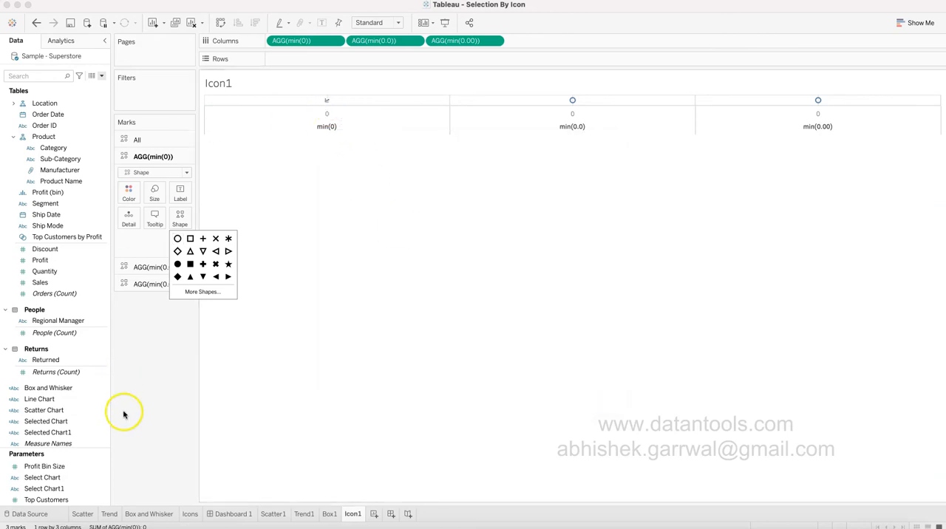
click(149, 377)
Assign the box-and-whisker icon from the Charts Icon palette as the min(0.0) mark shape.
click(156, 268)
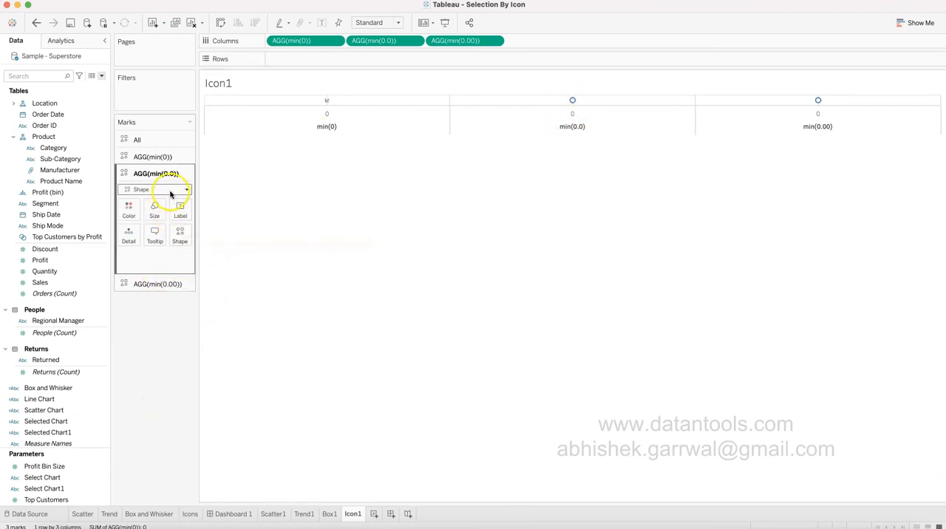
click(181, 236)
click(214, 309)
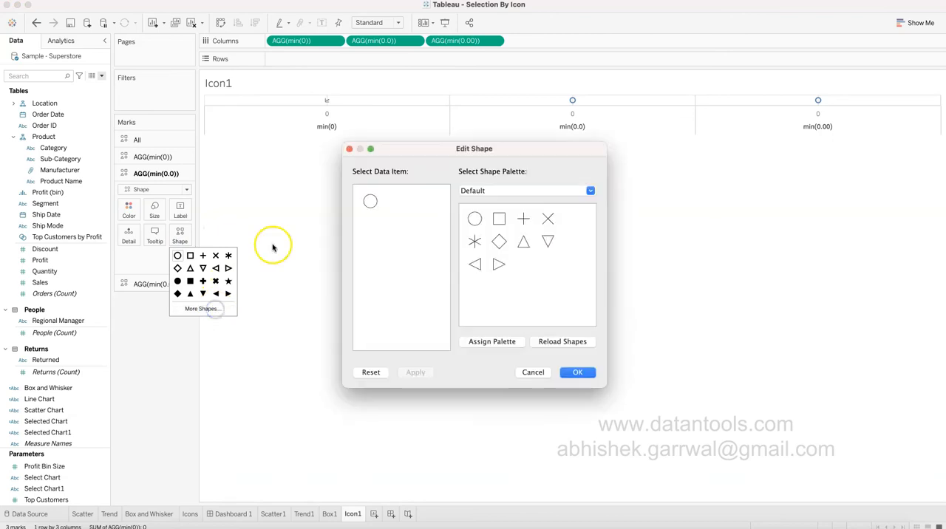
click(530, 190)
click(508, 237)
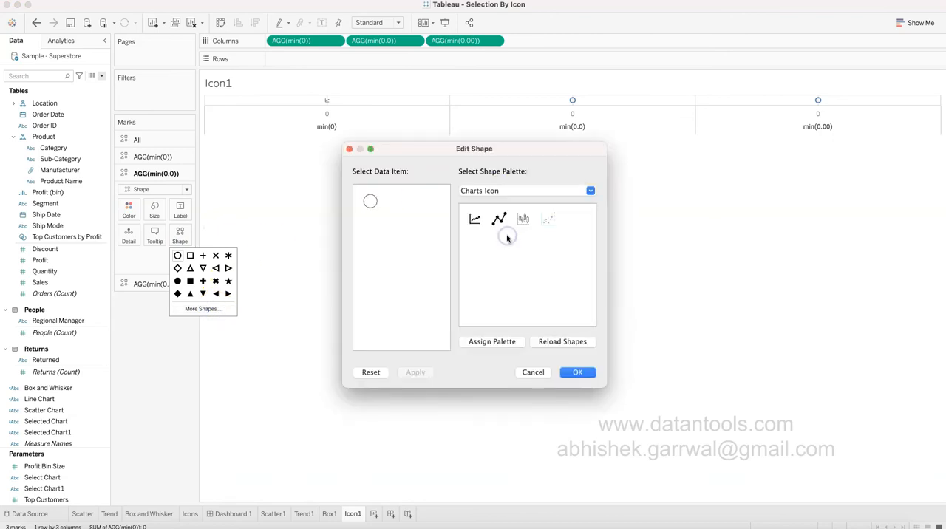
click(577, 372)
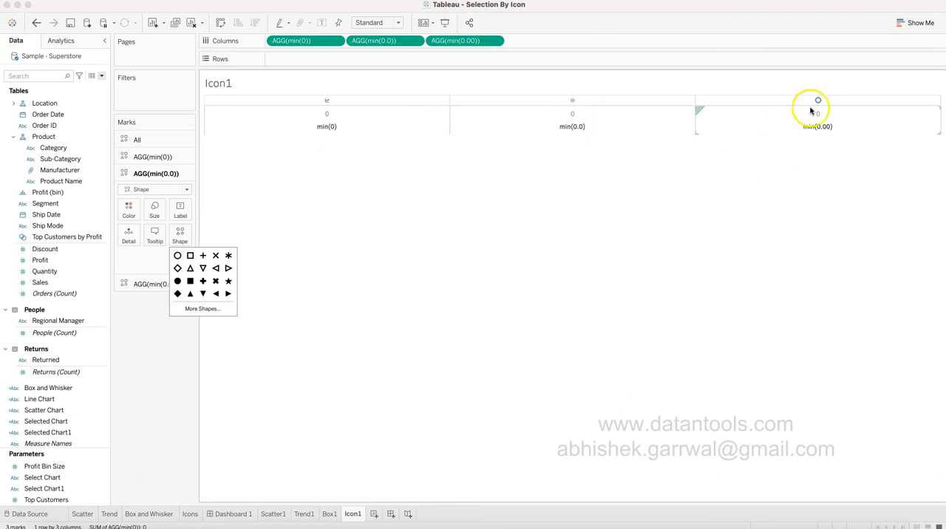
click(147, 327)
Assign the scatter-plot icon from the Charts Icon palette as the min(0.00) mark shape.
click(153, 284)
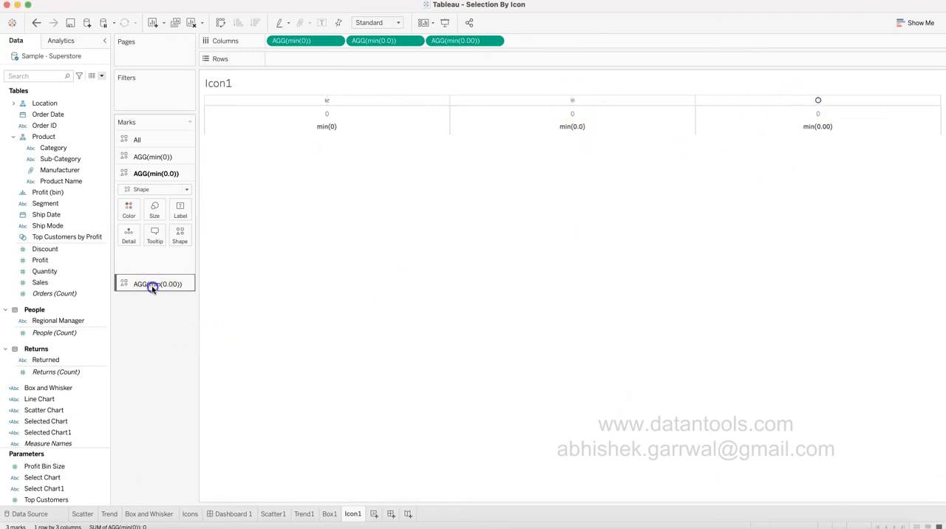
click(178, 251)
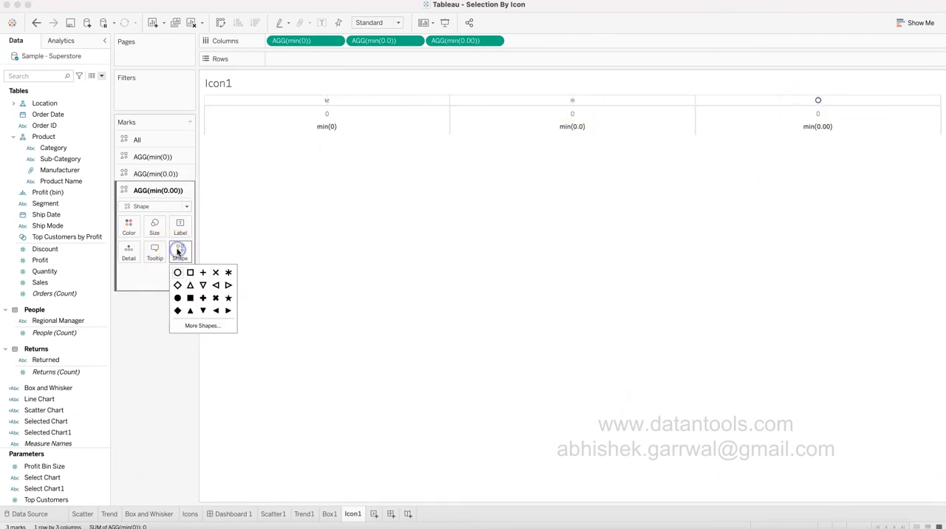
click(210, 326)
click(470, 192)
click(503, 238)
click(548, 220)
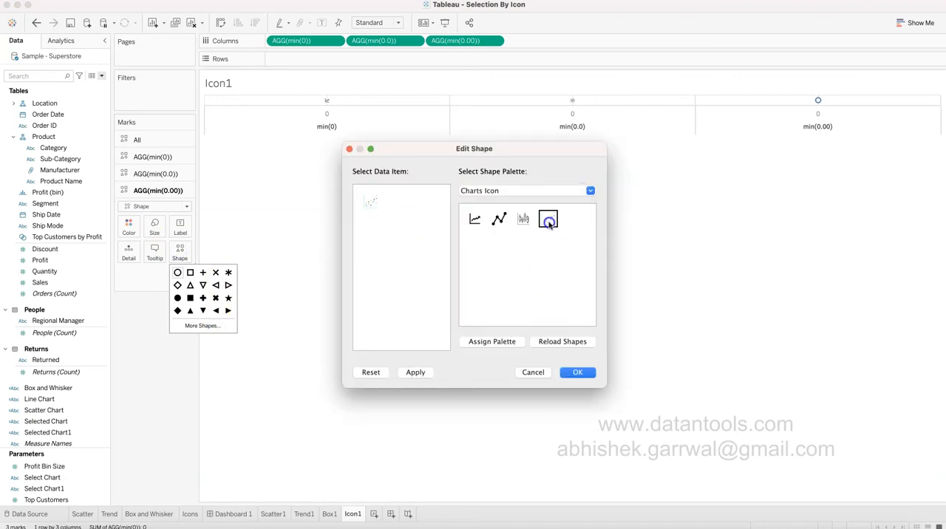
click(579, 373)
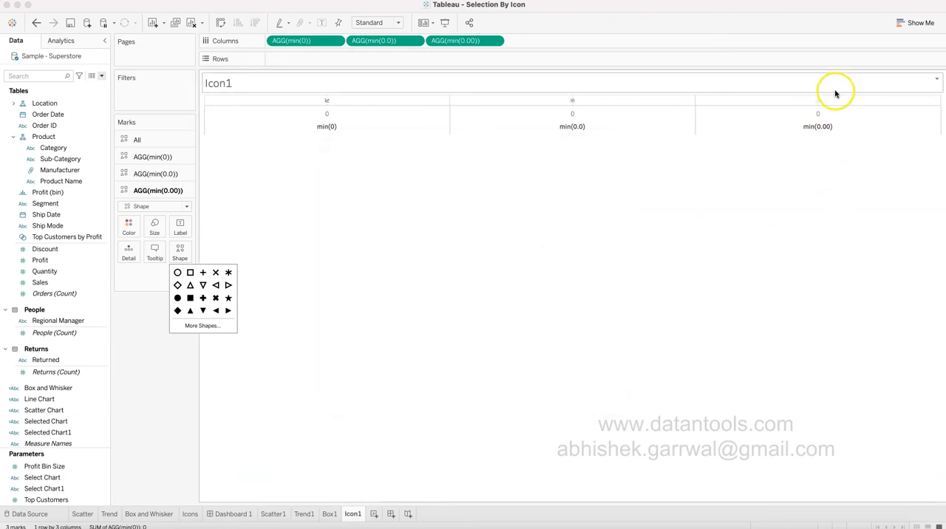
click(164, 403)
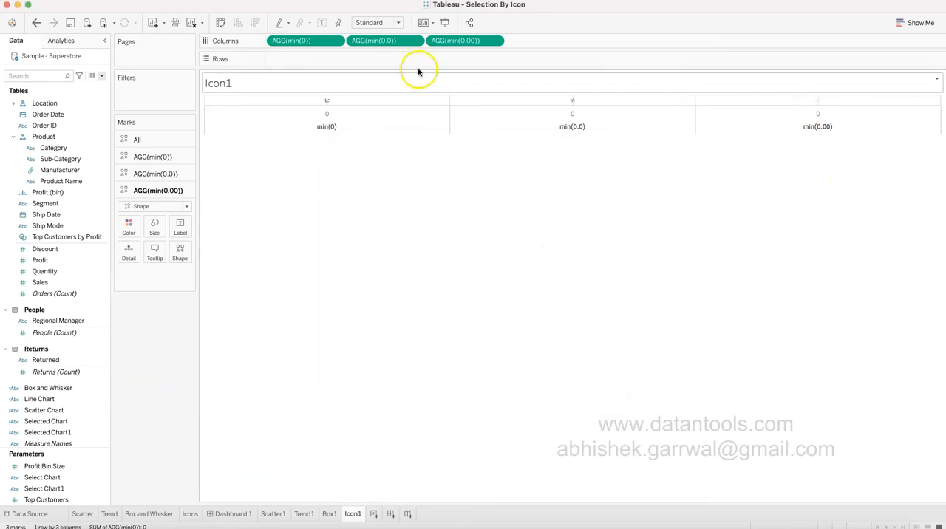
Fit the Icon1 sheet to Entire View and enlarge the icons of all three marks together.
click(399, 23)
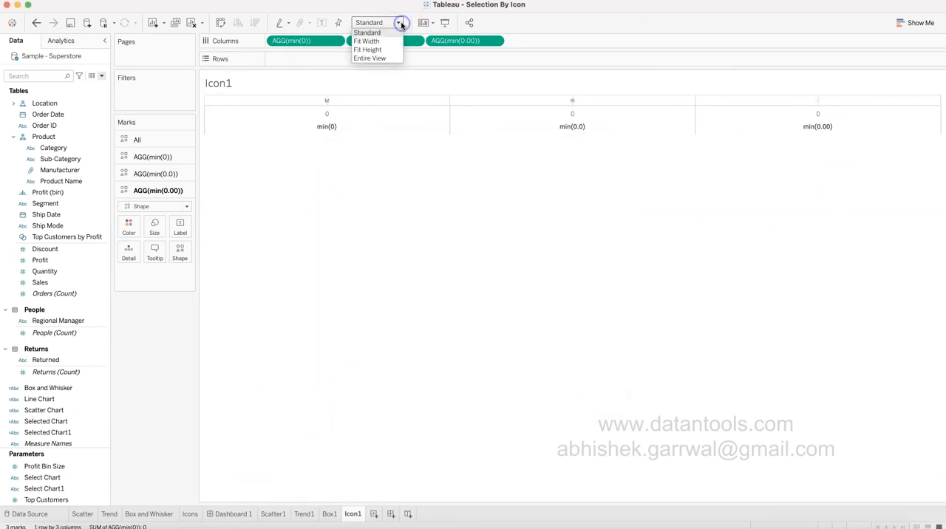
click(390, 59)
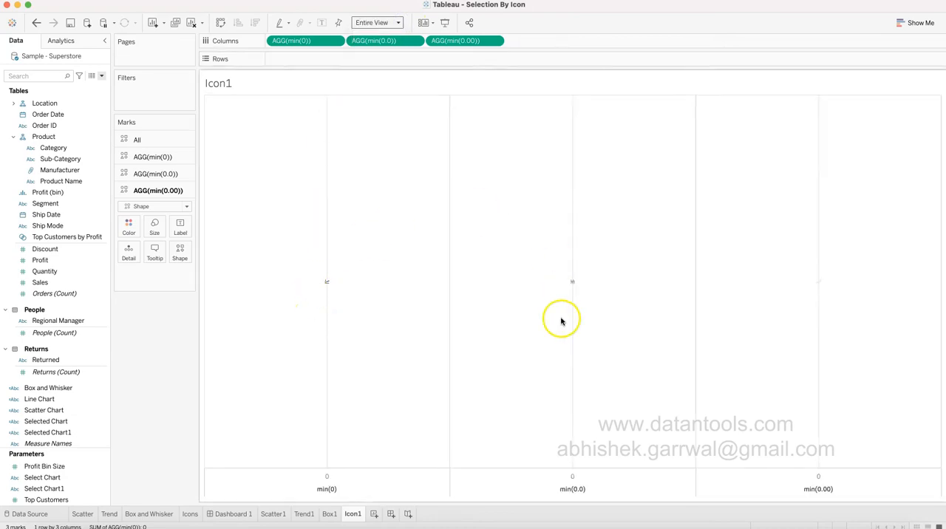
click(156, 230)
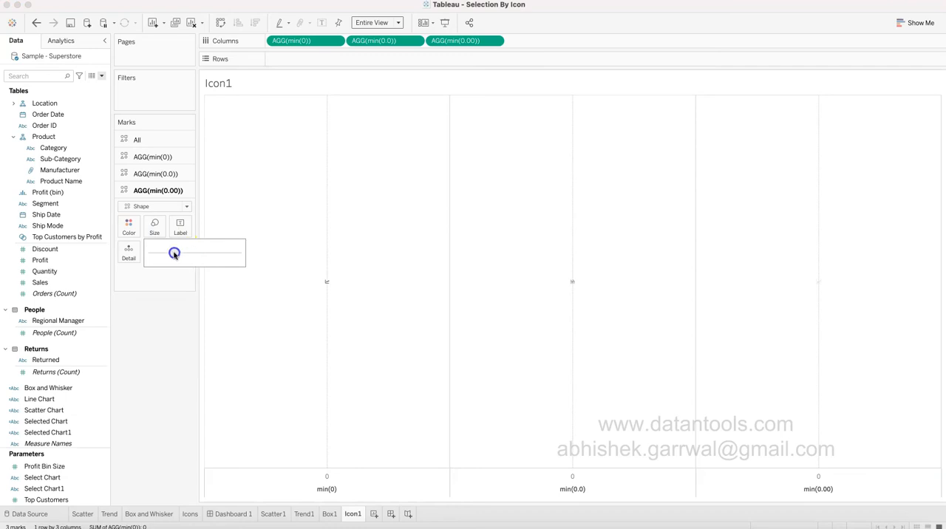
click(180, 331)
click(164, 144)
click(154, 177)
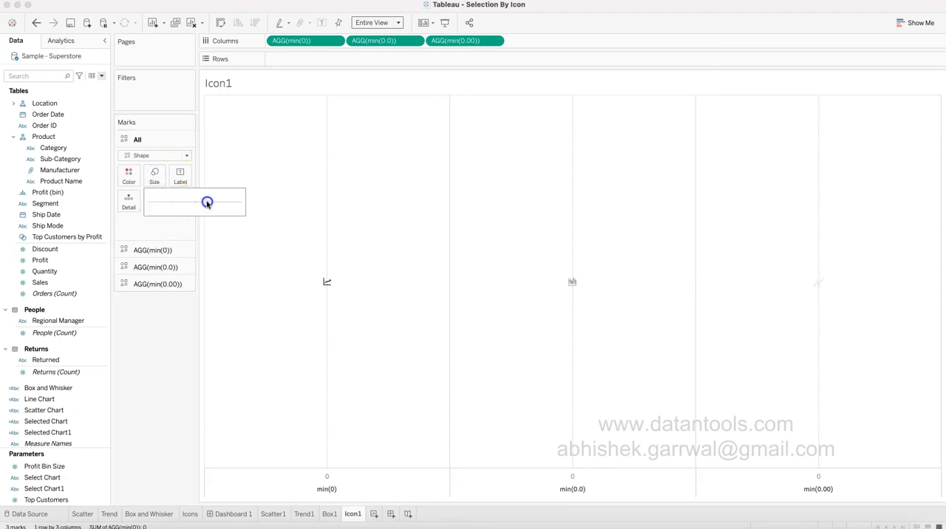
drag(218, 203, 218, 204)
click(158, 387)
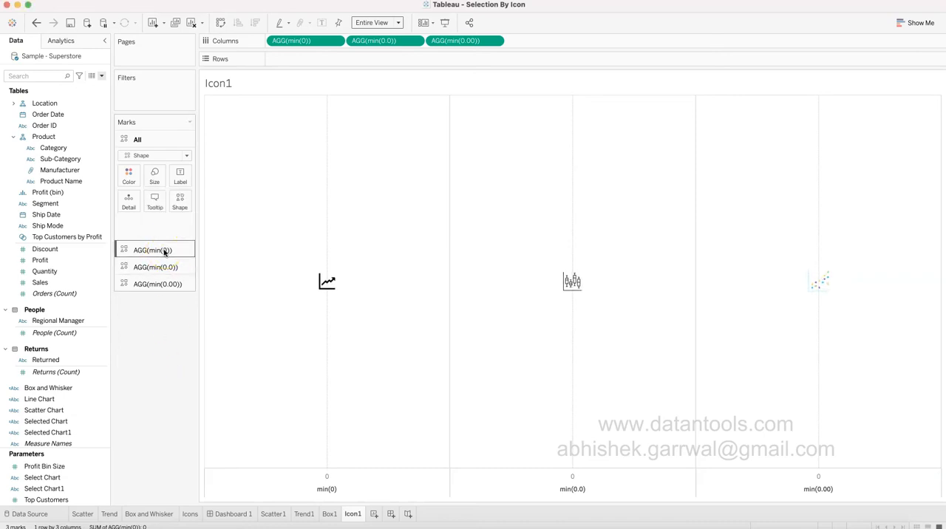
mouse_move(570, 287)
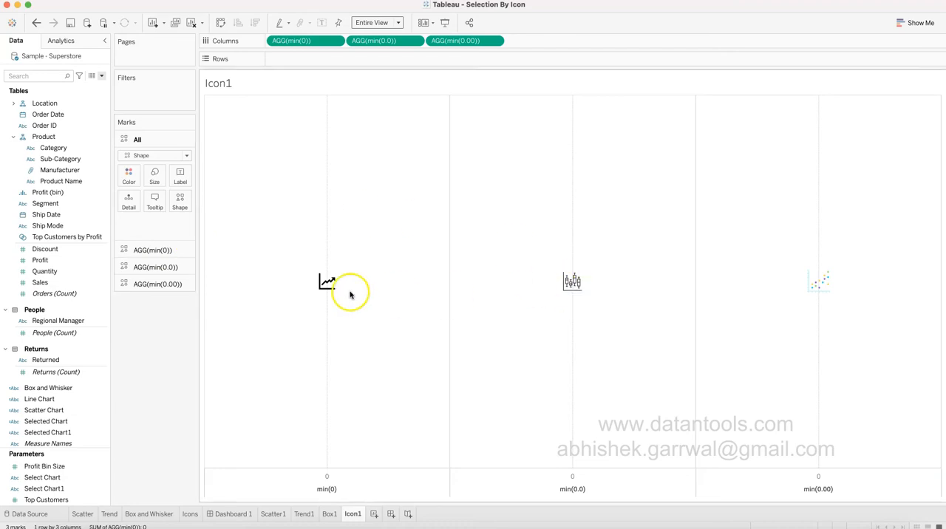
Open the formatting of the Icon1 view and set the sheet's axis ticks and zero lines to None.
click(177, 252)
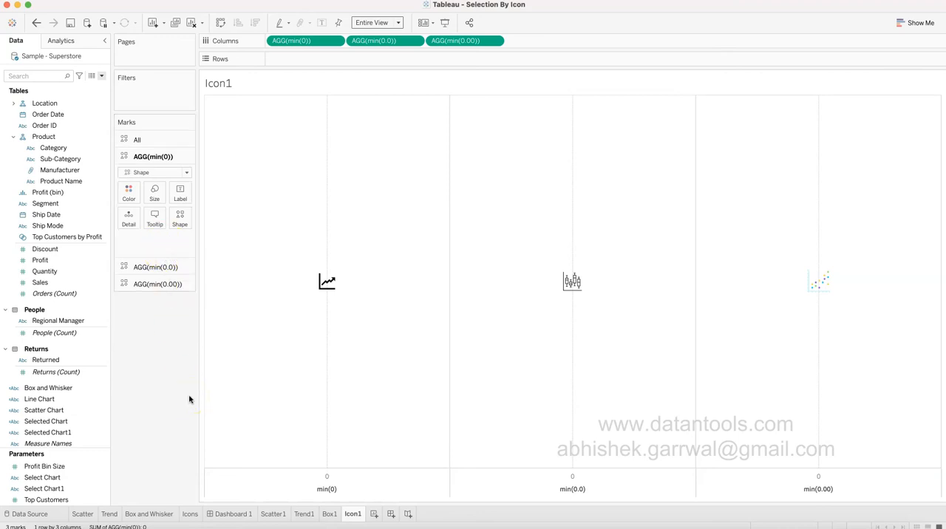
right_click(312, 178)
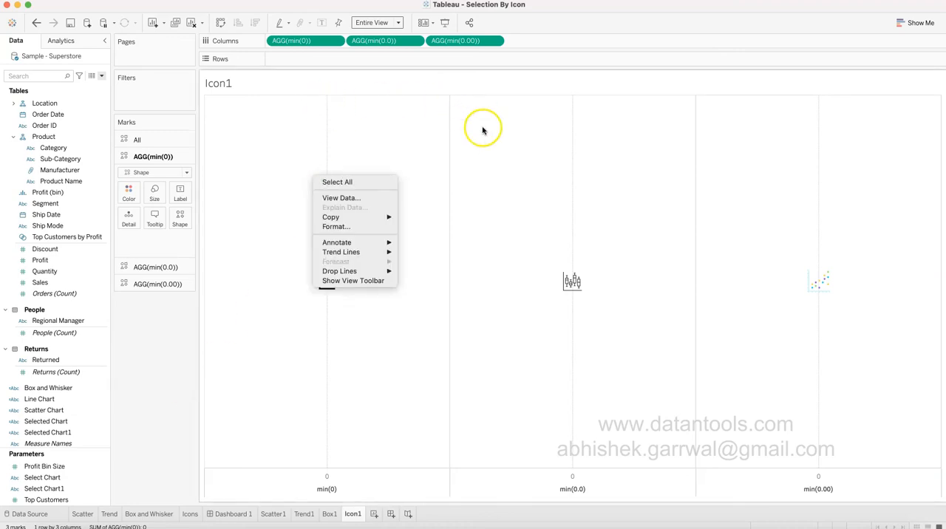
click(359, 226)
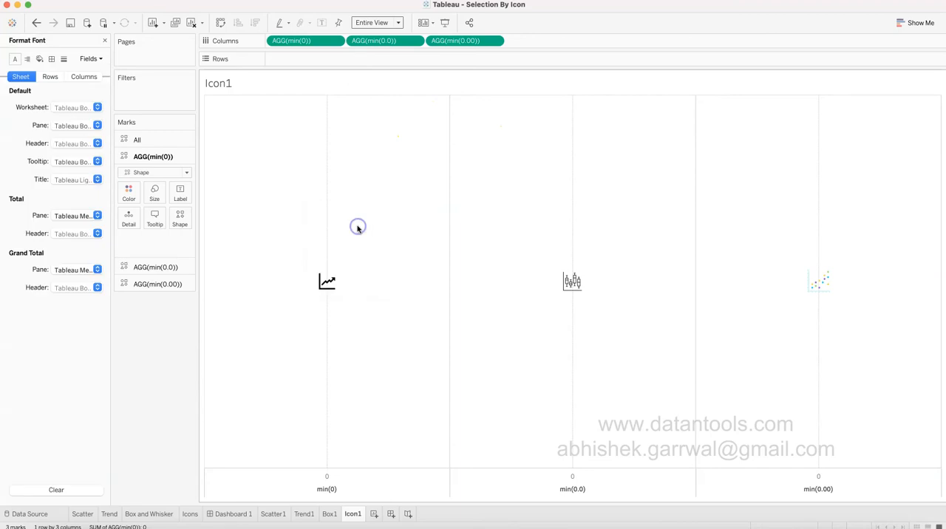
click(63, 59)
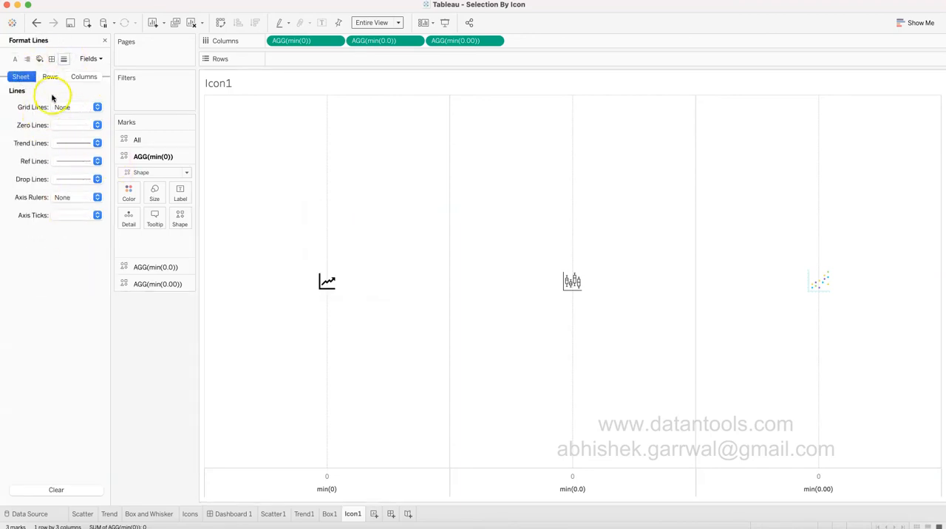
click(83, 215)
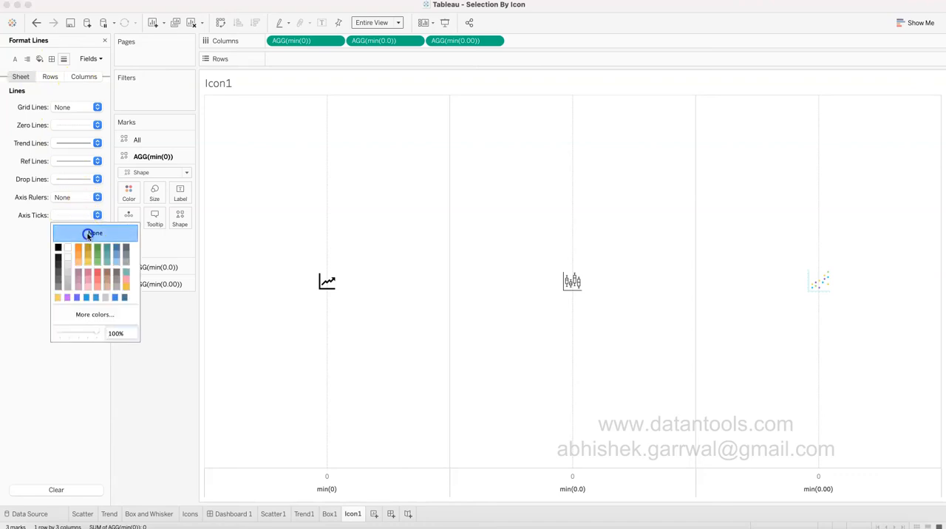
click(78, 126)
click(79, 140)
click(15, 174)
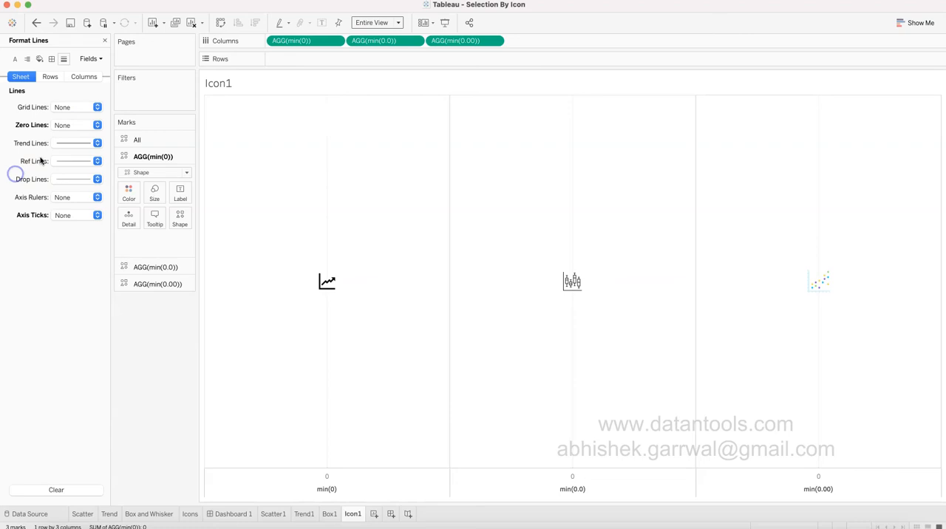
Set the sheet's drop lines and reference lines to None.
click(79, 183)
click(83, 194)
click(18, 179)
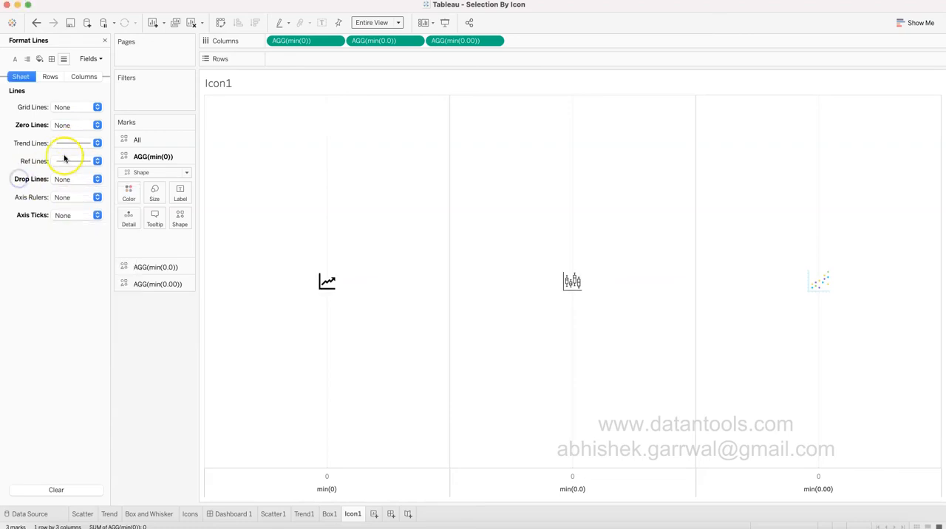
click(80, 160)
click(87, 177)
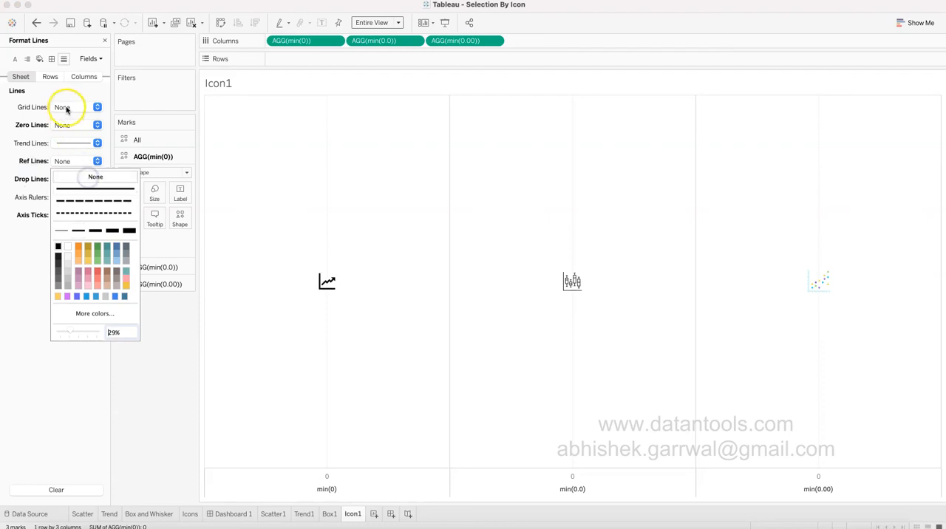
click(27, 145)
Remove the sheet's row divider and column divider borders by setting their Pane options to None.
click(49, 76)
click(80, 77)
click(51, 59)
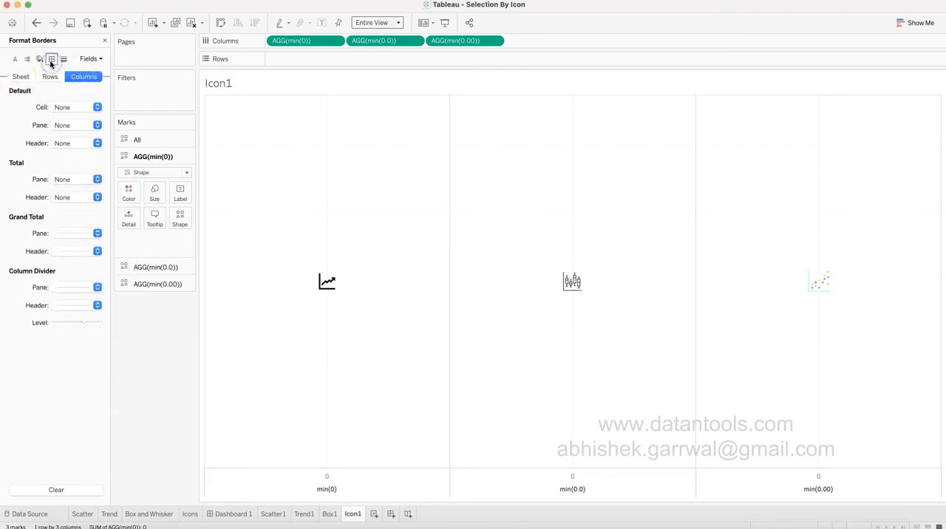
click(20, 77)
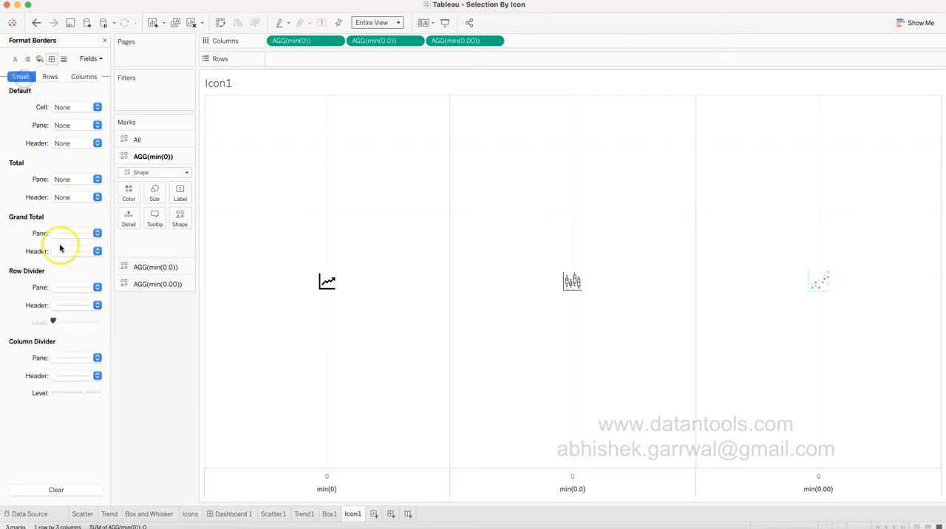
click(75, 288)
click(79, 303)
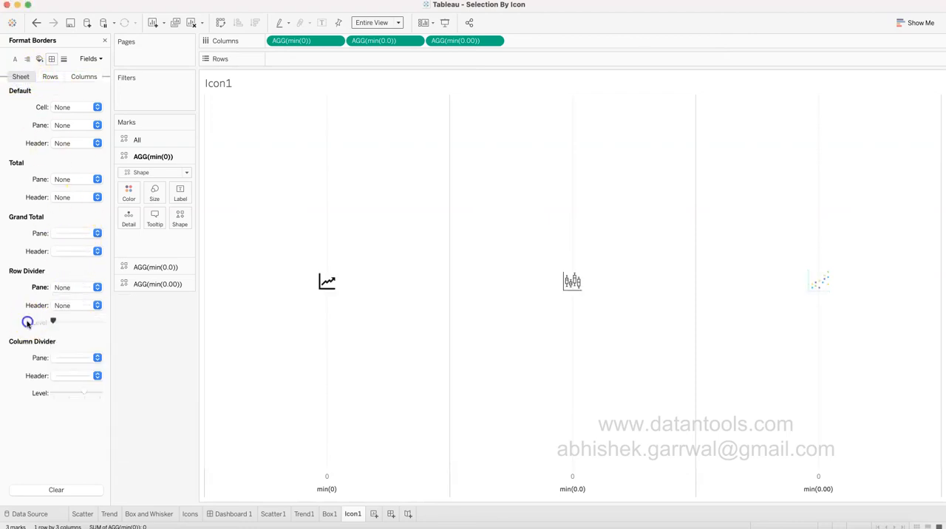
click(74, 358)
click(78, 371)
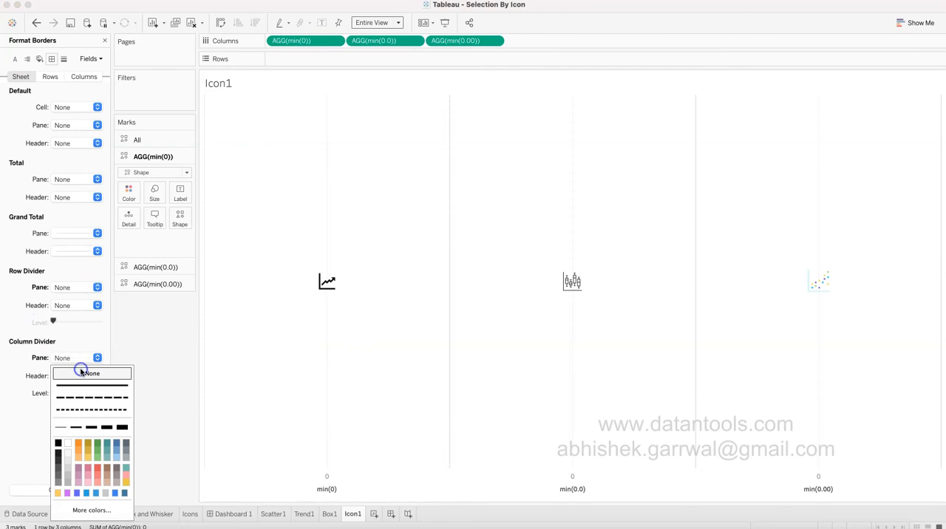
click(10, 342)
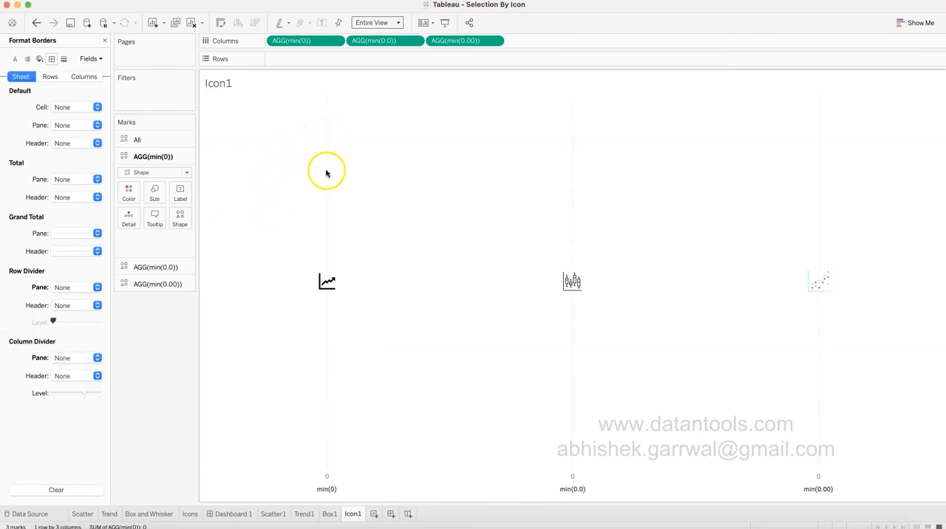
Set the grid lines for columns to None in the line formatting.
click(64, 59)
click(26, 84)
click(51, 82)
click(84, 77)
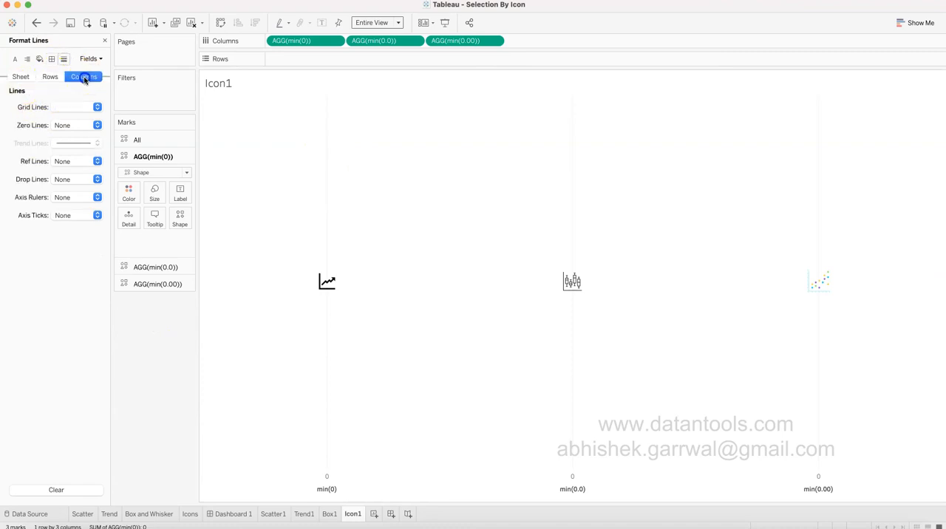
click(63, 111)
click(74, 120)
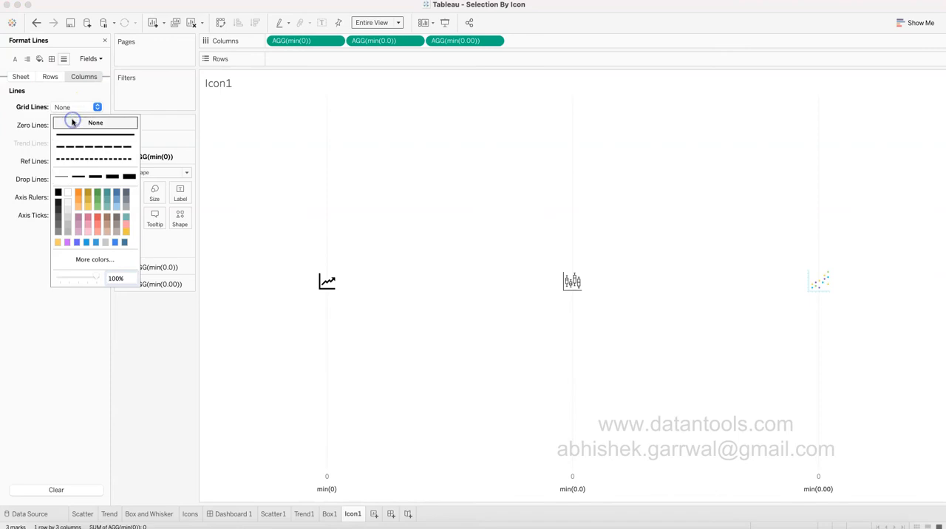
click(1, 150)
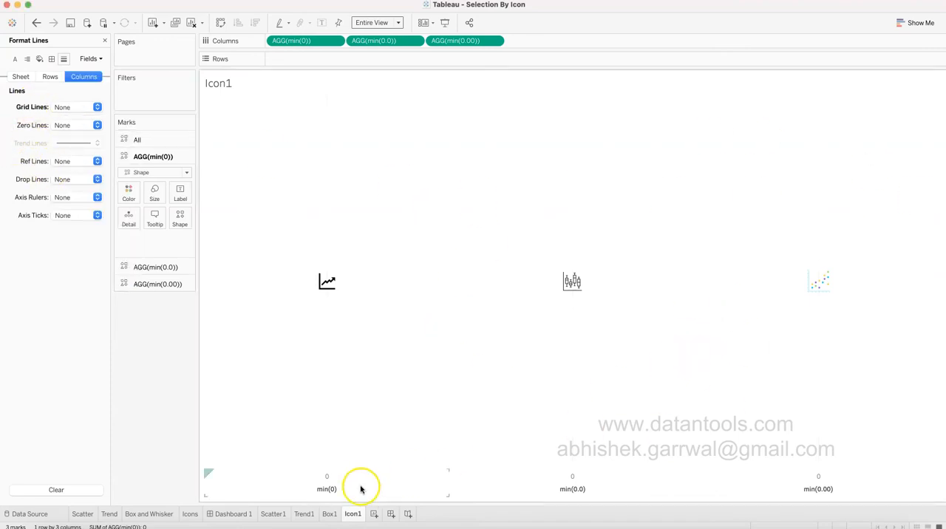
Hide the axis header beneath the icons and close the formatting pane.
right_click(360, 486)
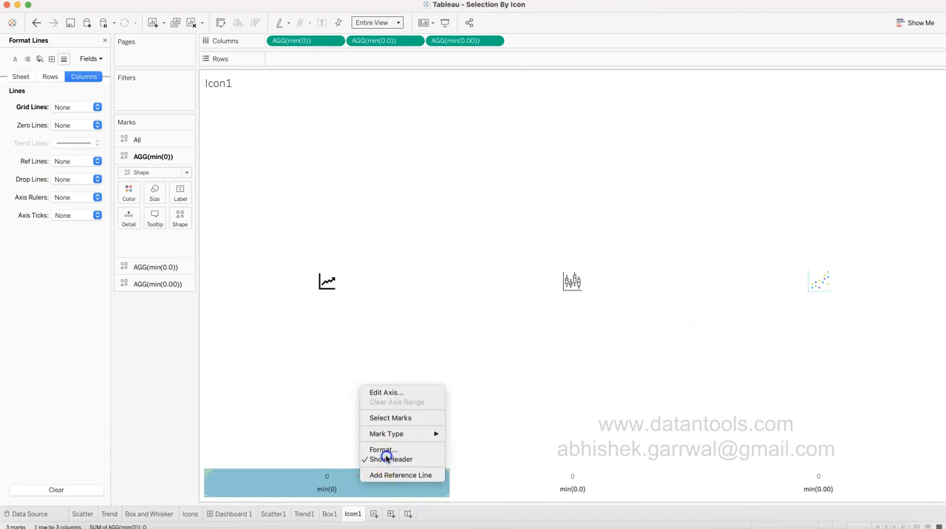
click(383, 459)
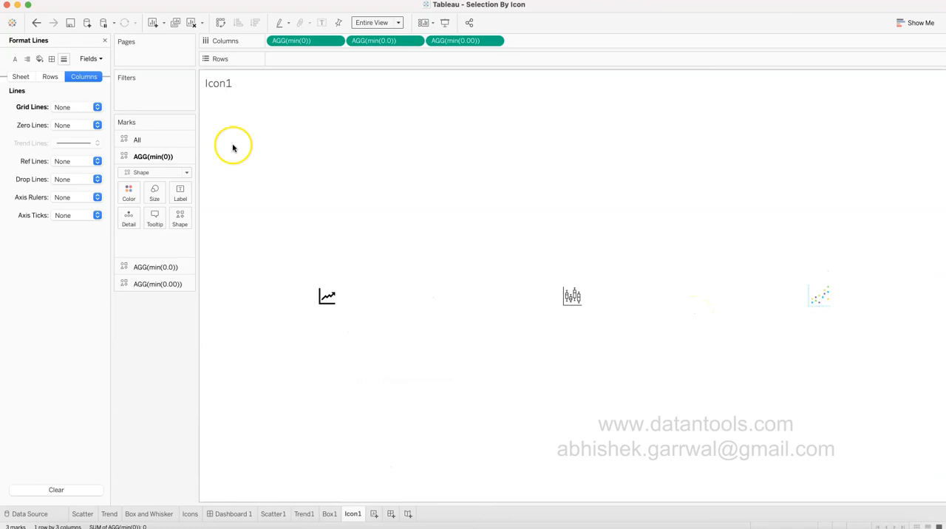
click(104, 40)
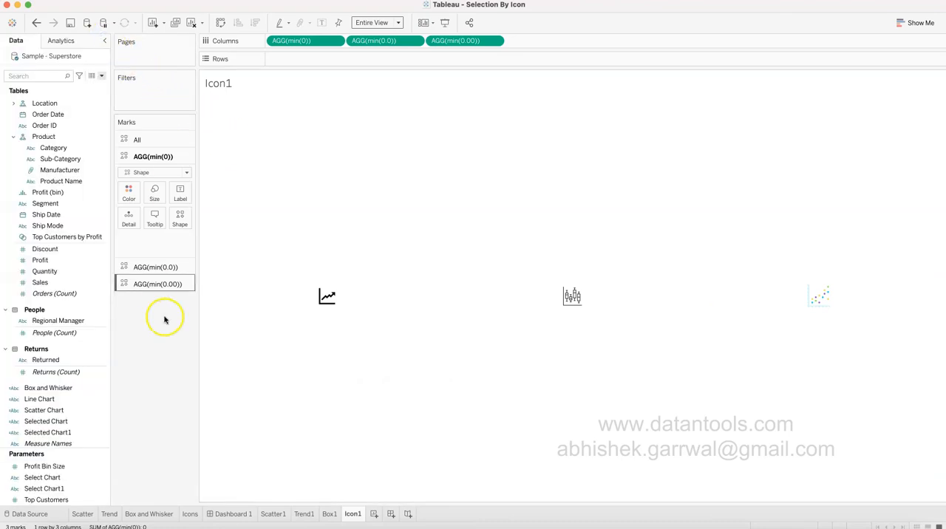
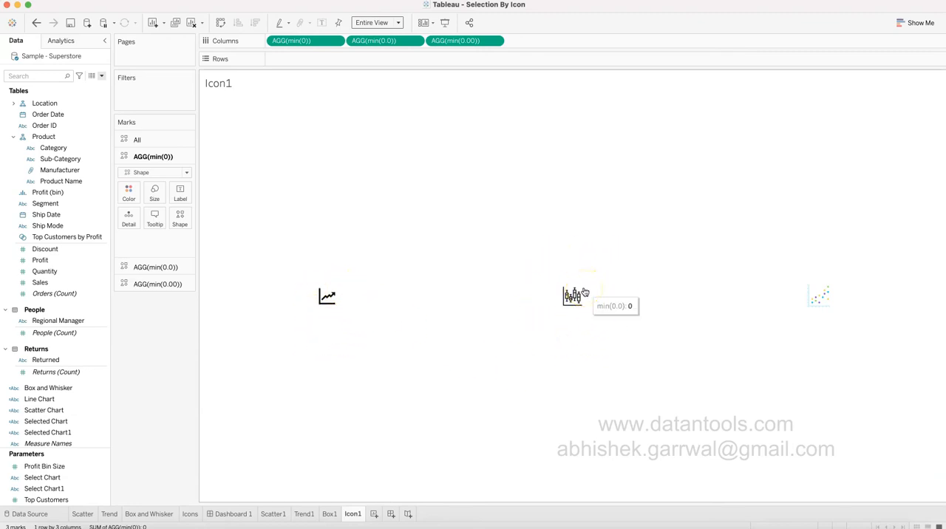
click(598, 305)
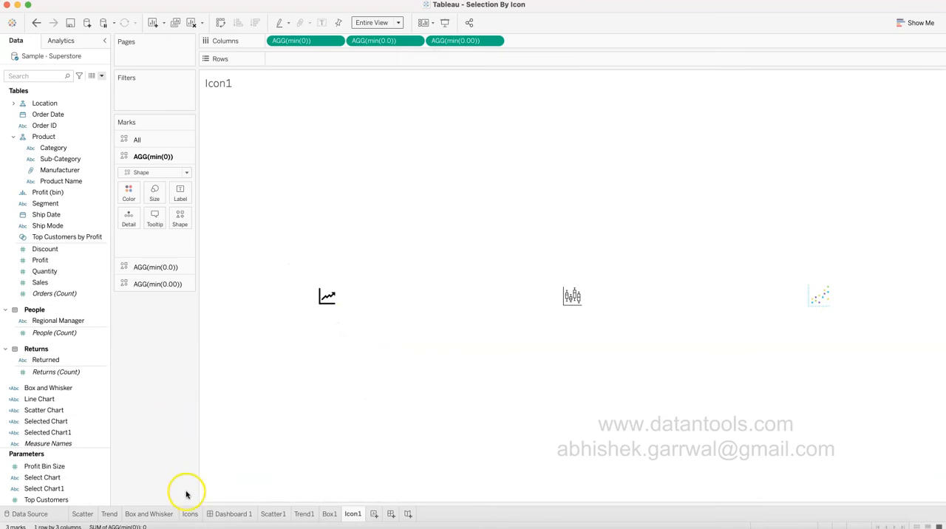
click(273, 514)
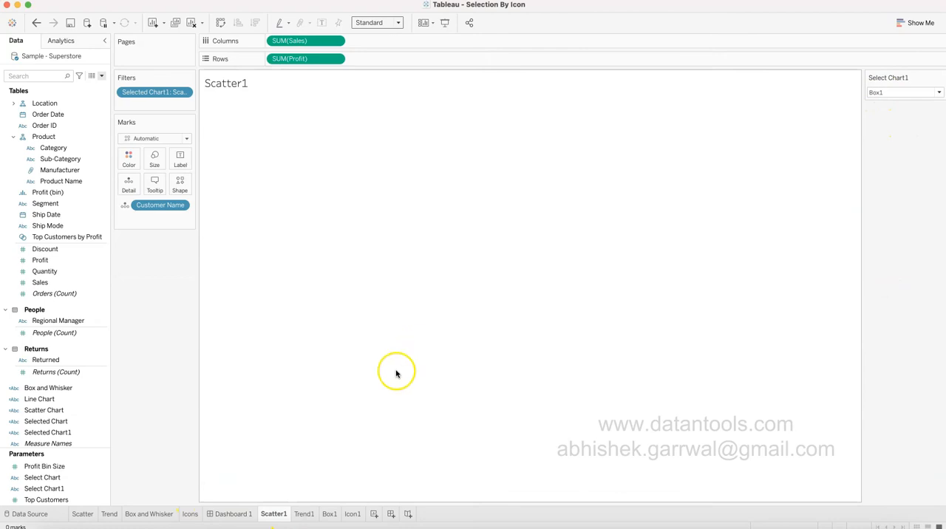
click(308, 514)
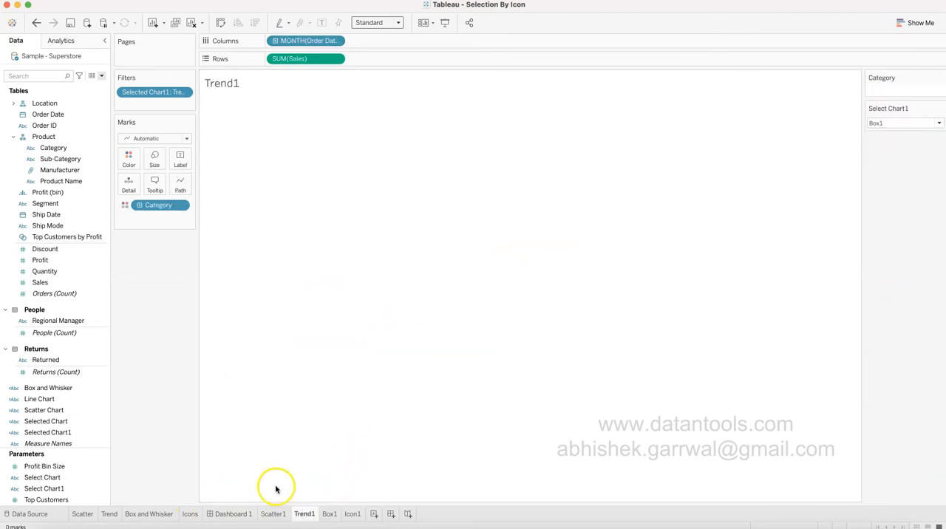
click(353, 514)
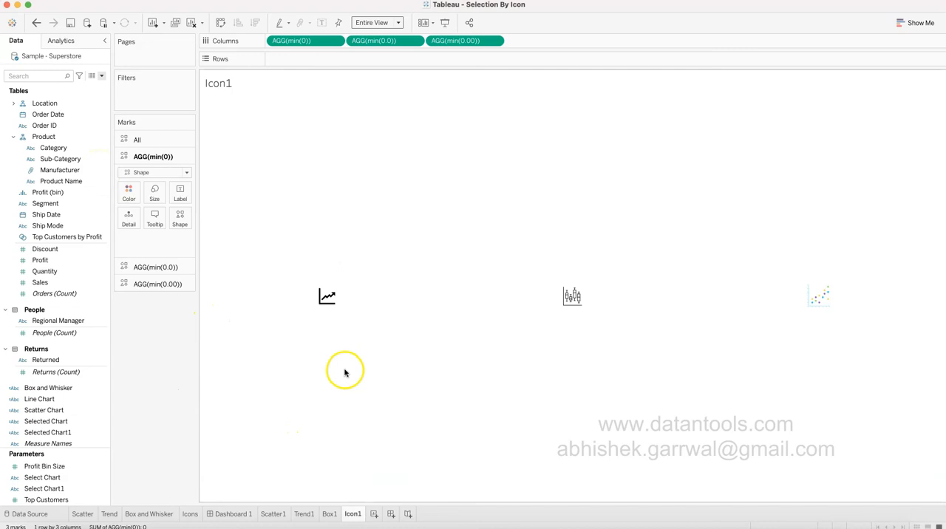
mouse_move(590, 307)
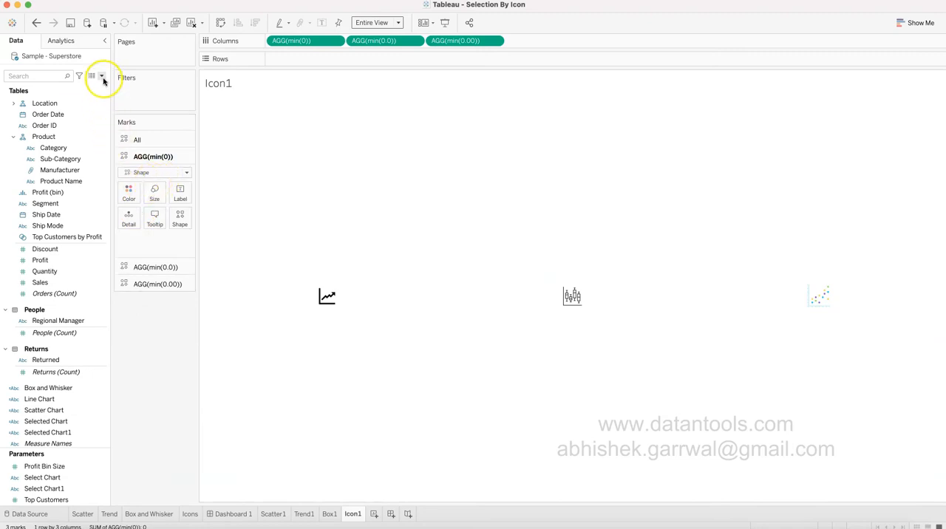
Create a calculated field named Line1 that returns the text "Line1".
click(102, 76)
click(101, 86)
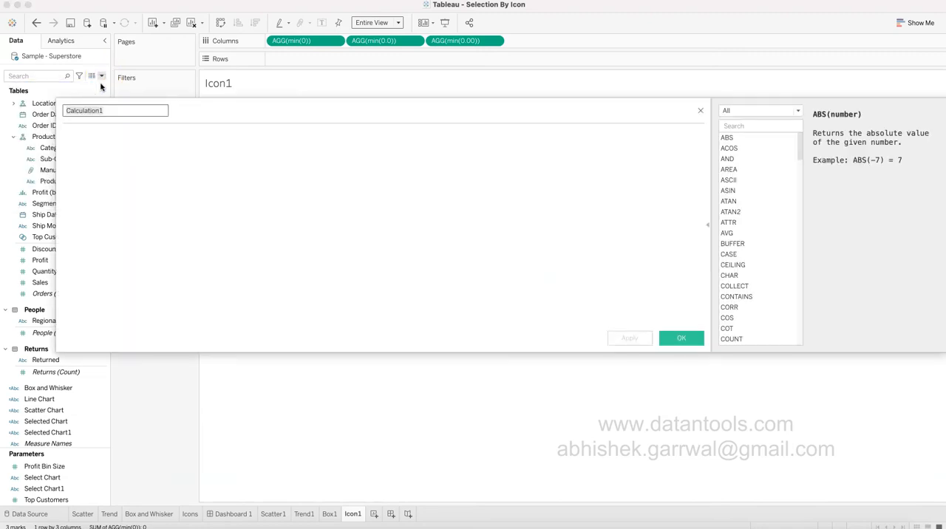
text(Bar)
drag(211, 107, 302, 326)
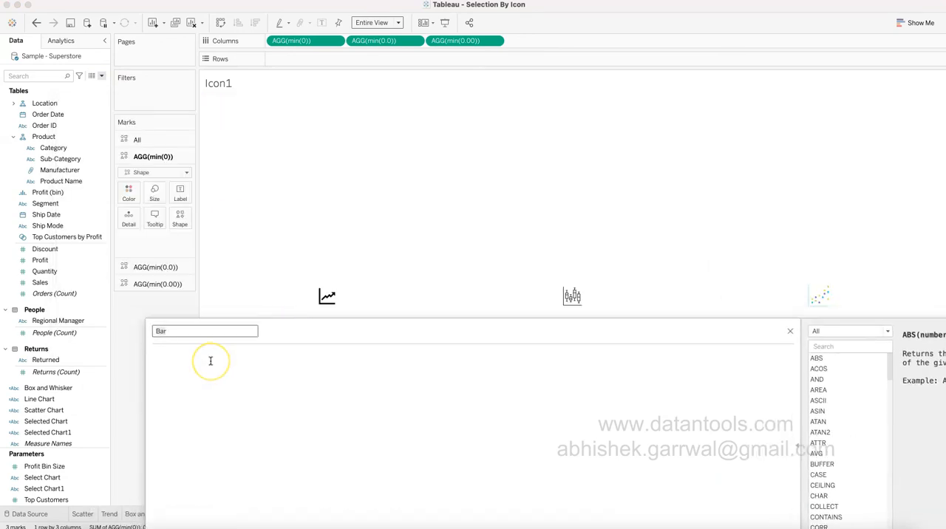
click(210, 361)
text(Line1)
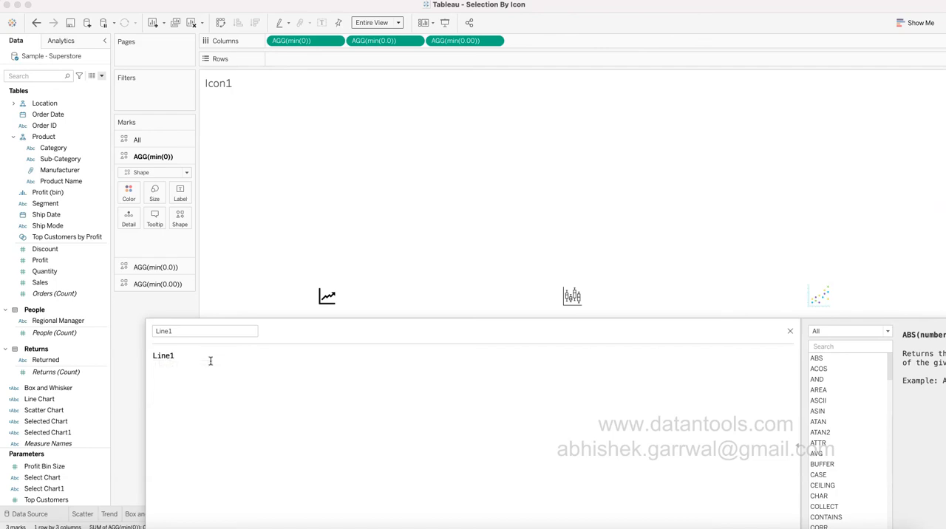
key(Left)
key(Left)
key(Left)
key(Left)
text(")
key(End)
drag(294, 334, 263, 147)
click(738, 374)
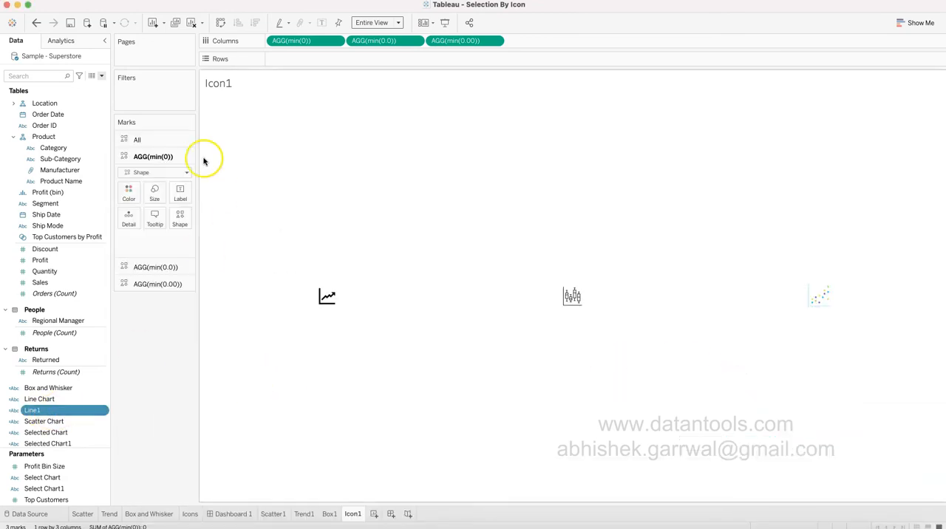
Create a calculated field named Scatter1 that returns the text "Scatter1".
click(102, 76)
click(97, 87)
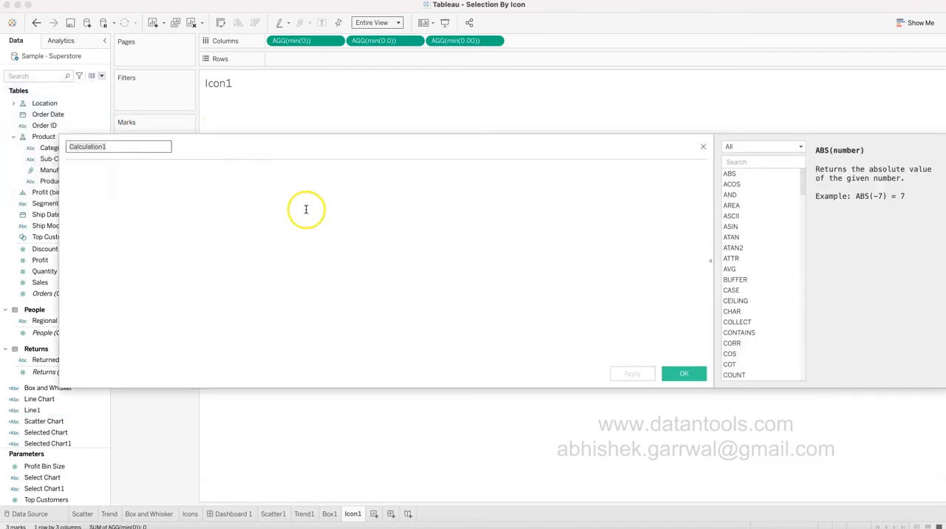
drag(318, 147, 476, 390)
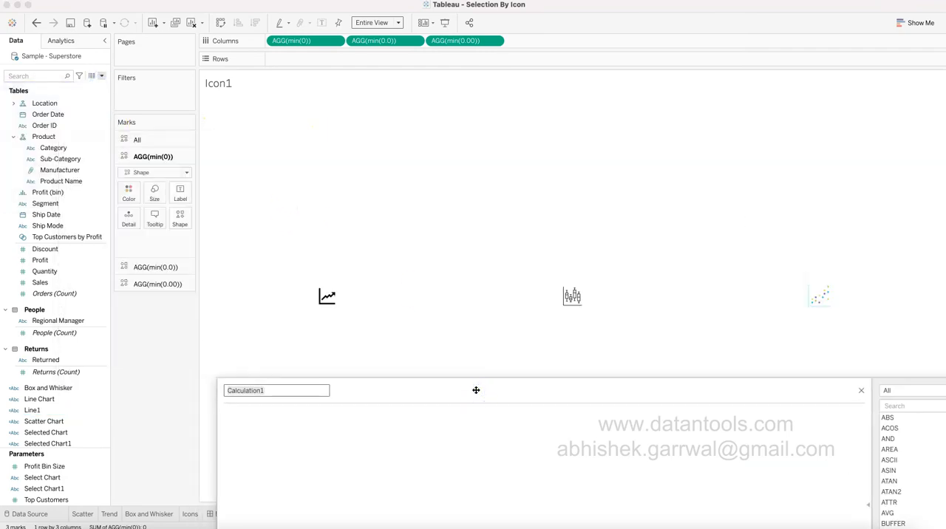
text(Scatter1)
key(Tab)
text(Scat)
key(BackSpace)
key(BackSpace)
key(BackSpace)
key(BackSpace)
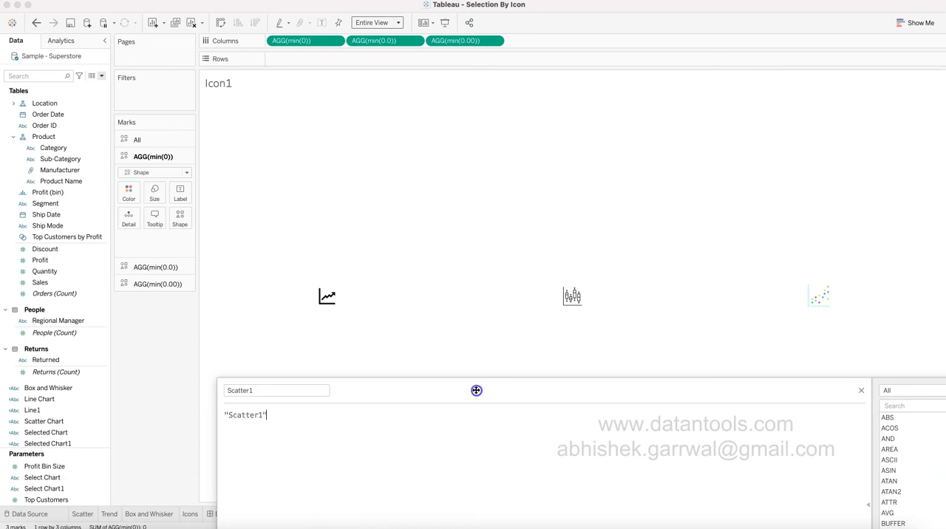
drag(476, 391, 369, 141)
click(723, 366)
Create a calculated field named Box1 that returns the text "Box1".
click(105, 76)
click(97, 84)
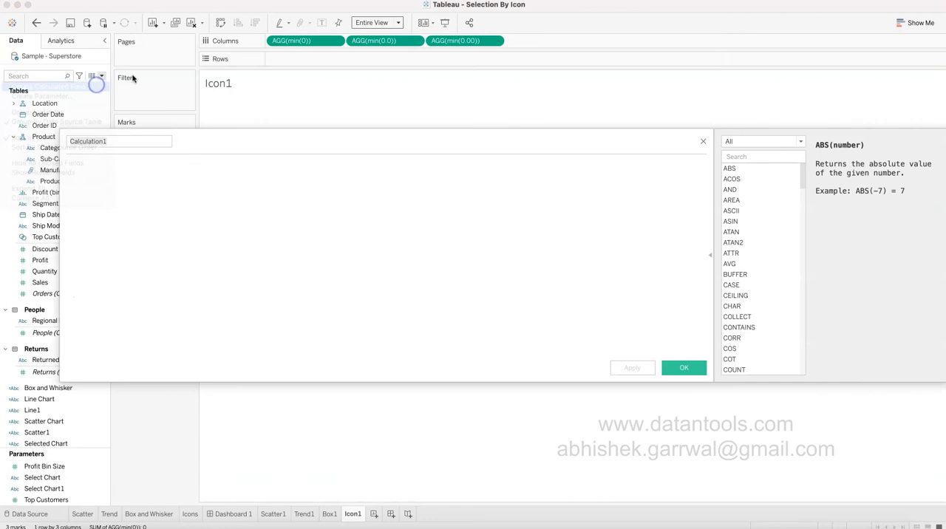
drag(343, 151, 439, 342)
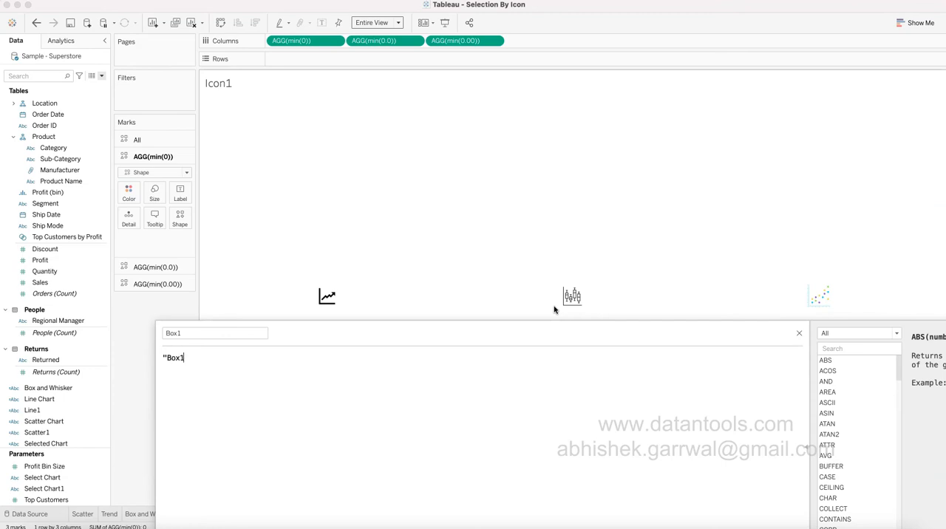
drag(543, 341, 446, 194)
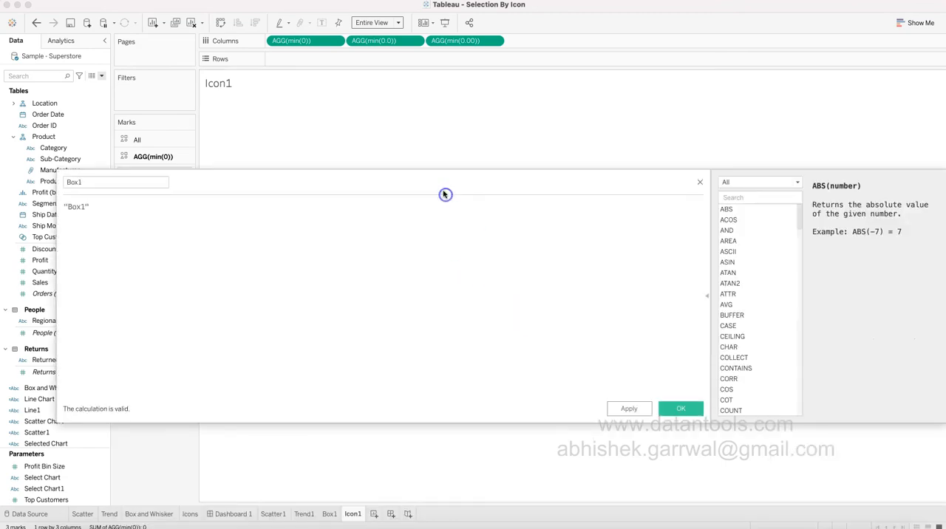
click(674, 409)
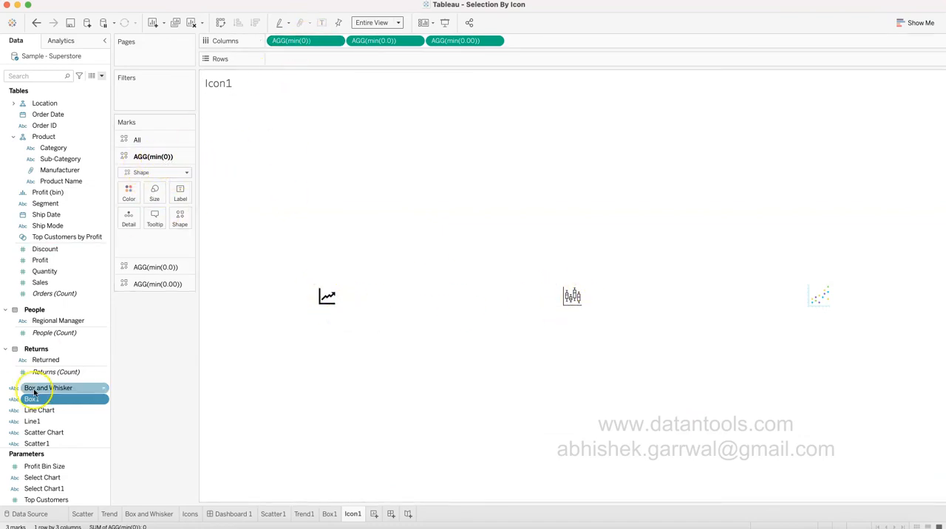
Add the Line1 field to the detail of the AGG(min(0)) marks and Box1 to the detail of AGG(min(0.0)).
scroll(30, 393, down, 1)
drag(46, 412, 131, 228)
click(147, 267)
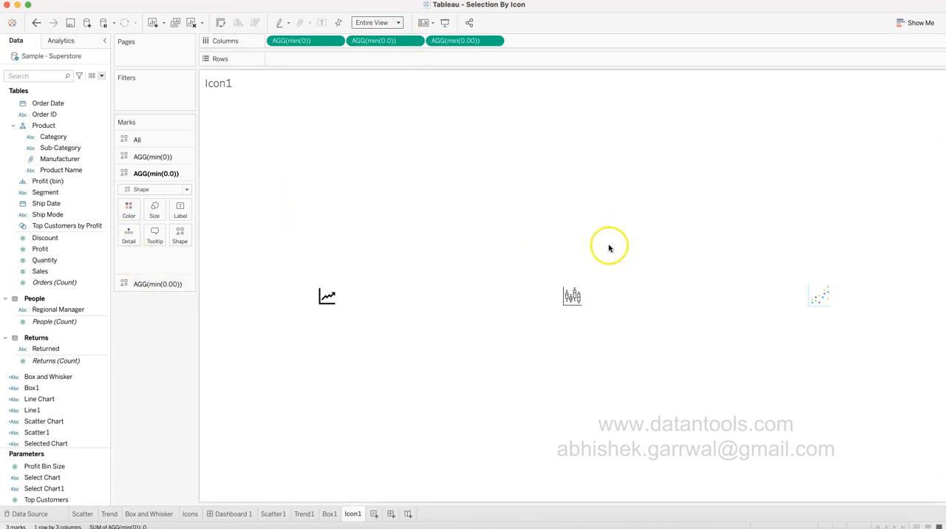
drag(33, 388, 127, 241)
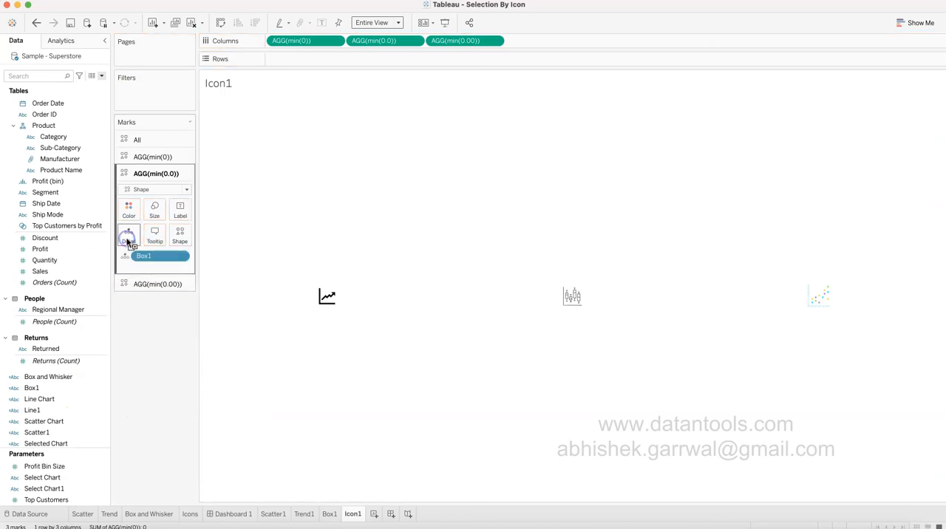
Add the Scatter1 field to the detail of the AGG(min(0.00)) marks.
click(170, 288)
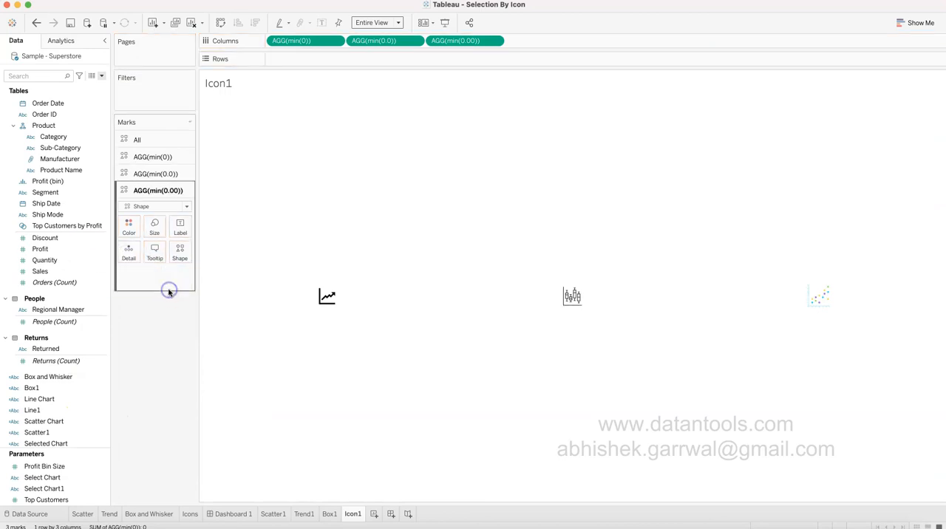
click(85, 389)
scroll(85, 389, down, 2)
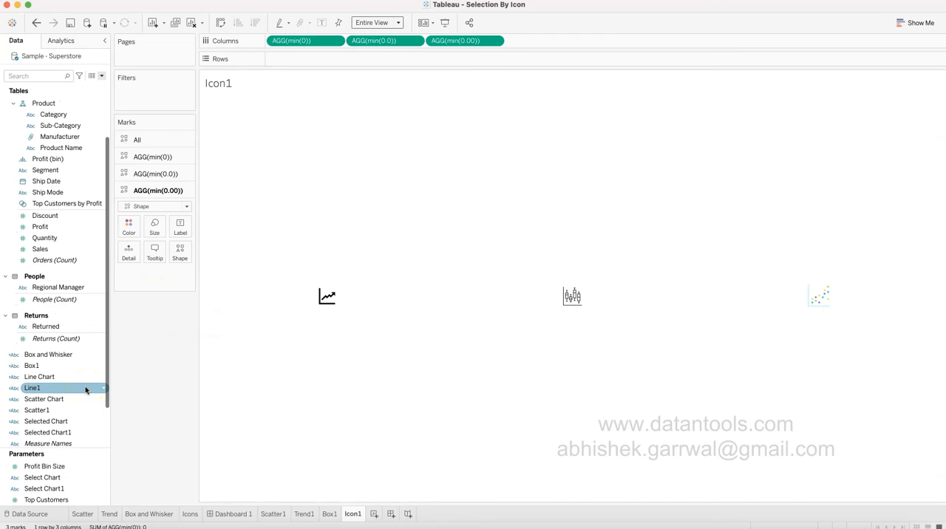
drag(68, 411, 128, 254)
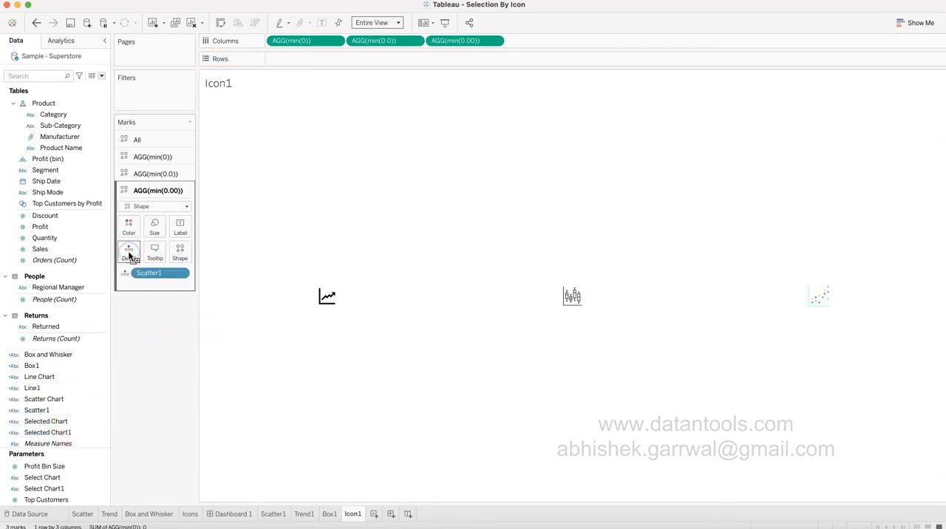
click(161, 277)
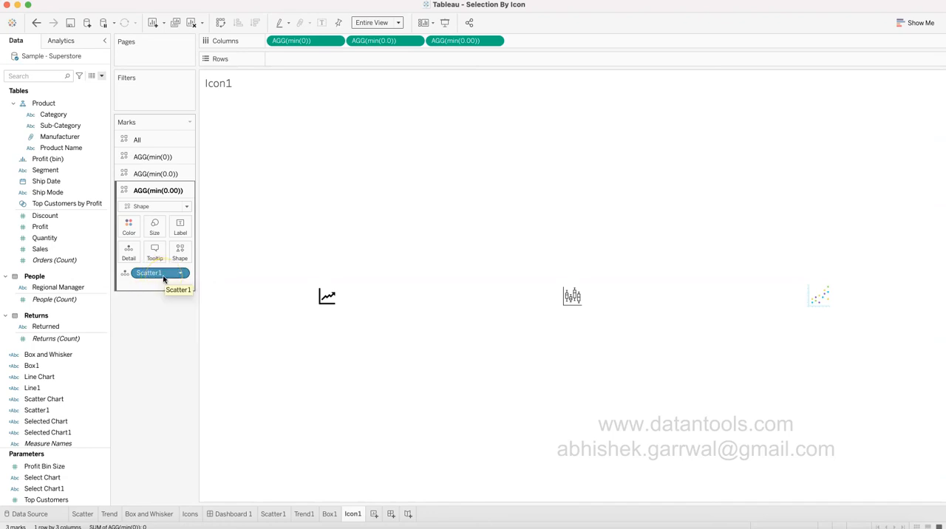
Create a new dashboard and place a vertical container on its blank canvas.
click(330, 513)
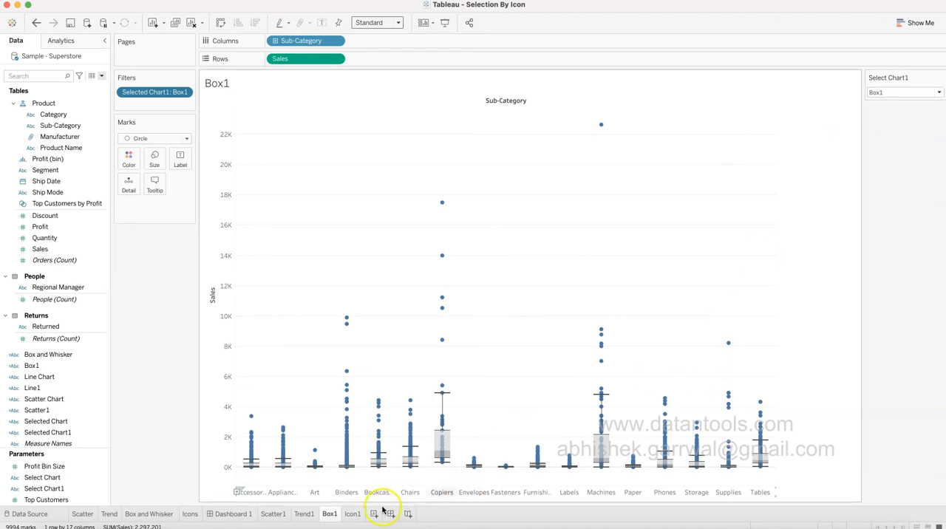
click(356, 515)
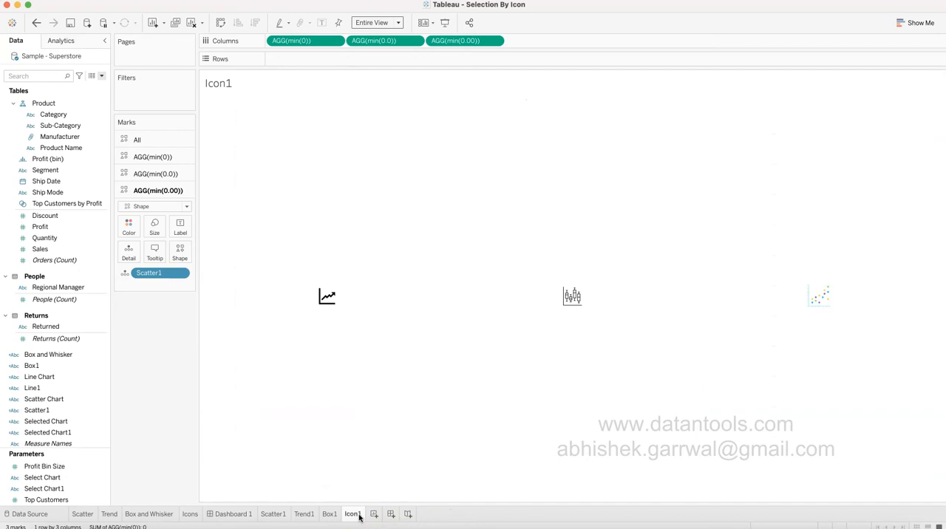
click(391, 514)
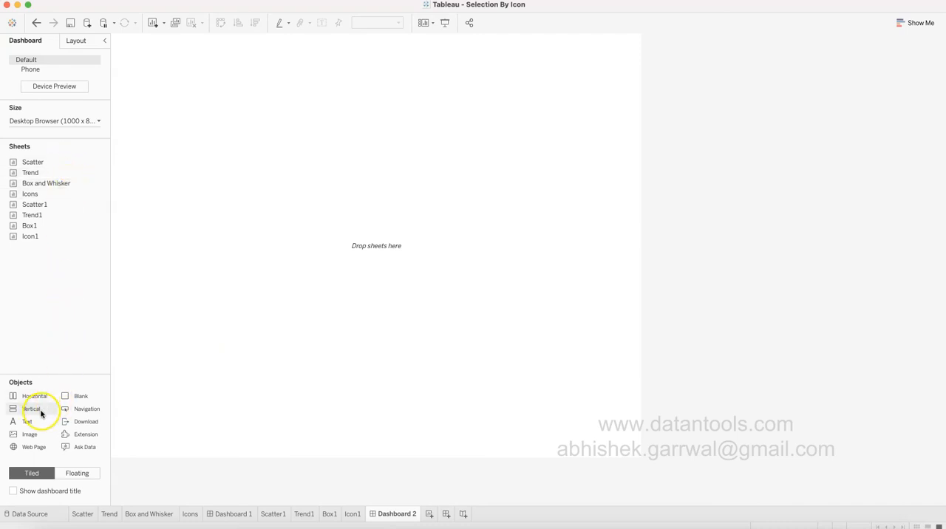
drag(32, 412, 275, 178)
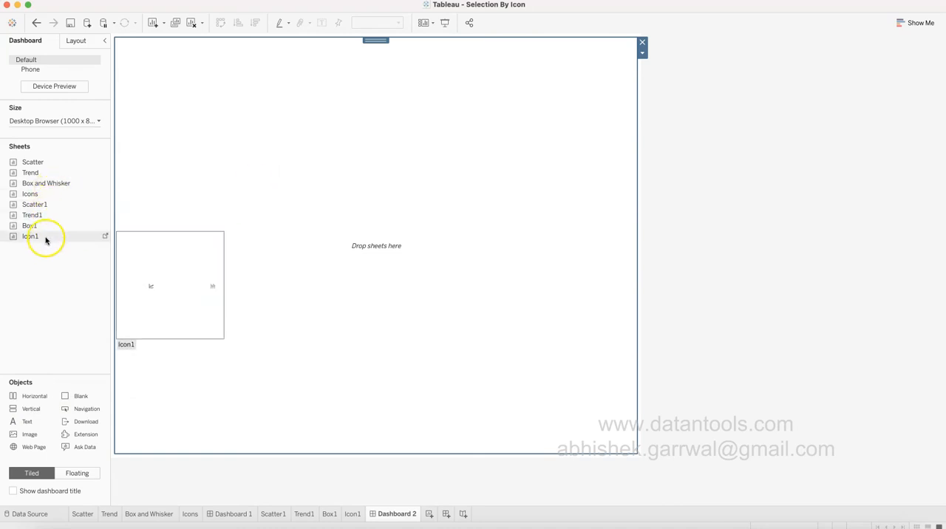
Place the Icon1 sheet in the dashboard's vertical container and hide its title.
drag(46, 236, 237, 108)
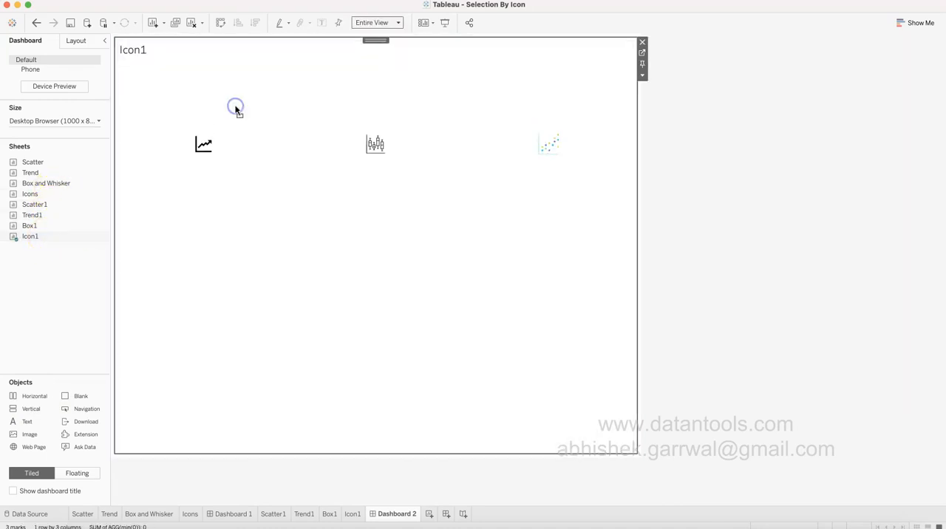
right_click(135, 49)
click(151, 70)
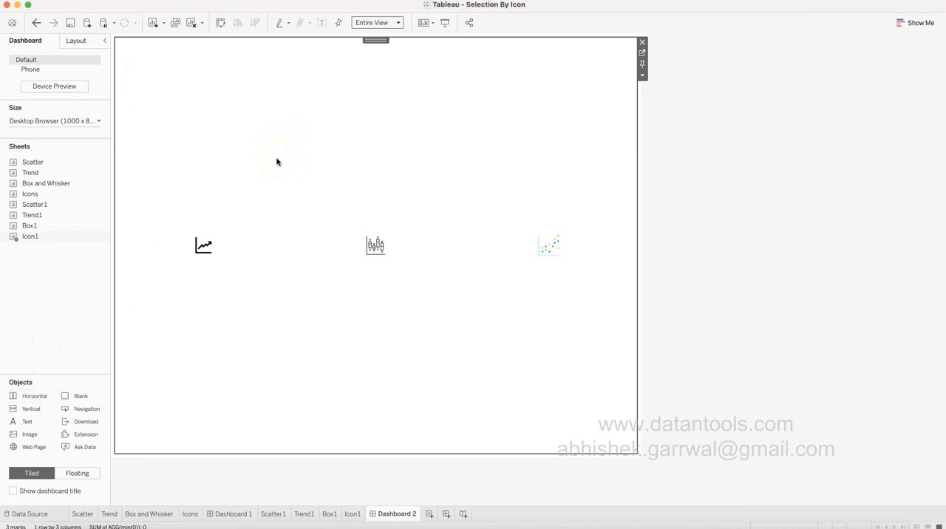
Add a horizontal container beneath the icons and resize it so the icon sheet occupies only a strip along the dashboard's upper edge.
drag(29, 395, 289, 431)
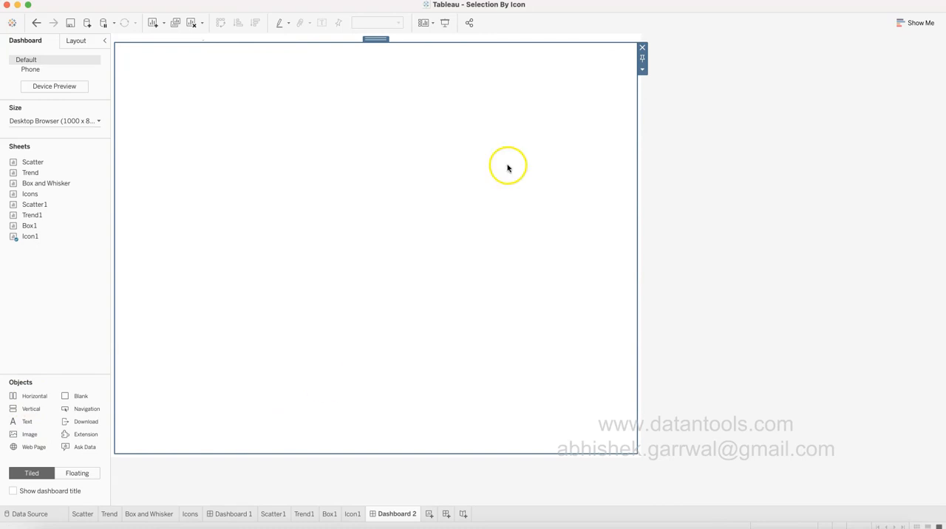
drag(526, 43, 529, 131)
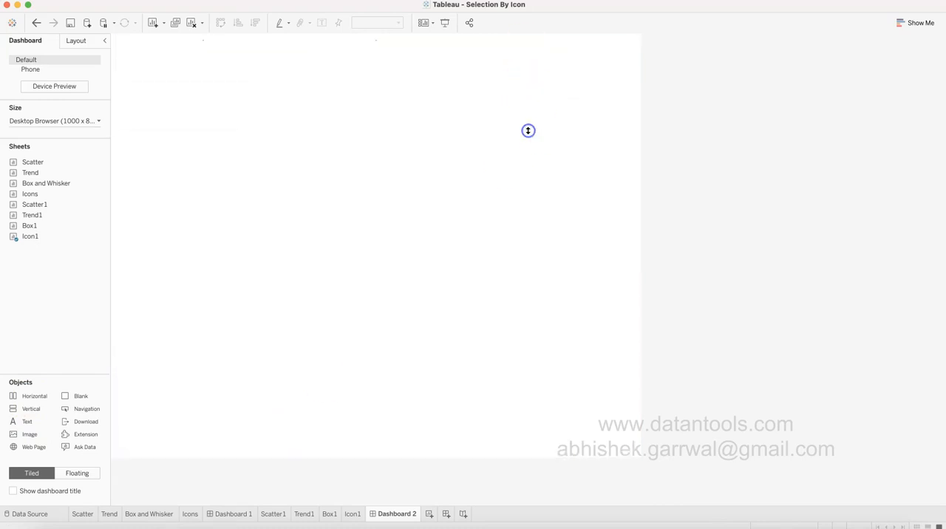
click(884, 253)
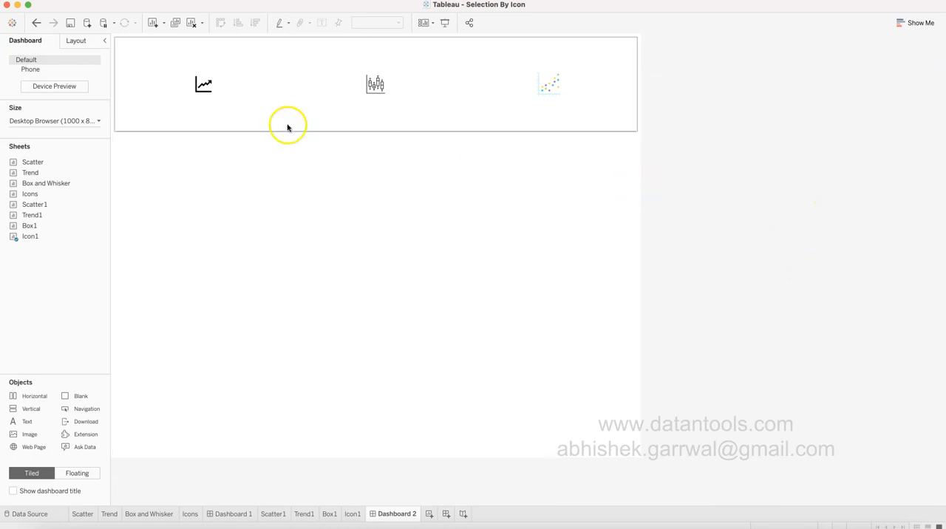
click(280, 95)
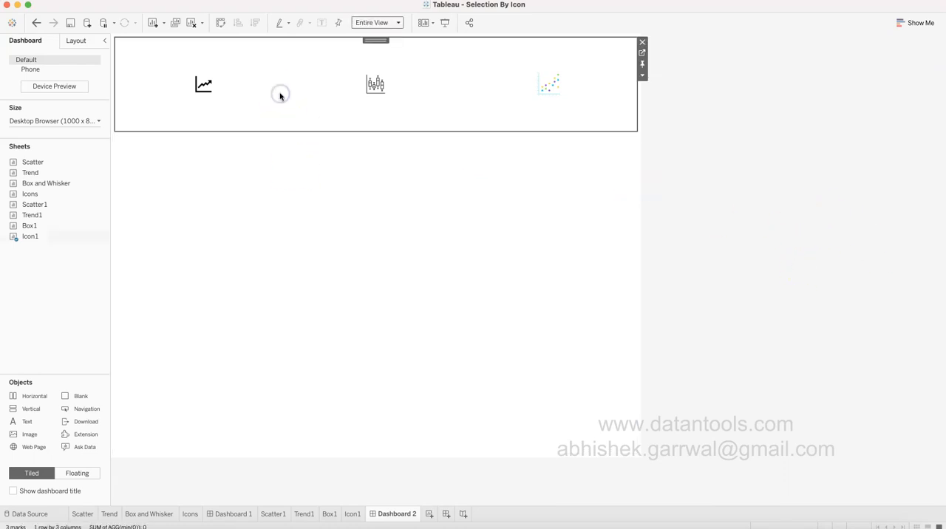
click(295, 194)
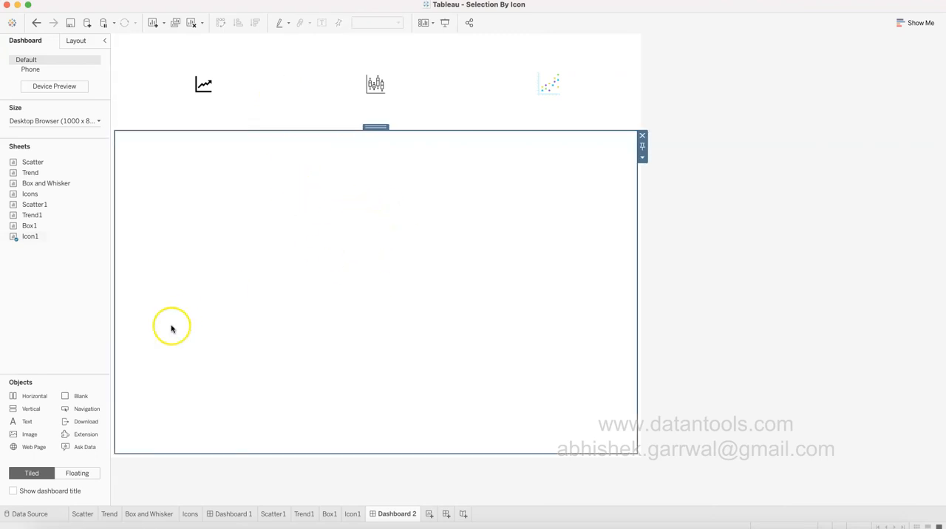
Place the Scatter1 and Trend1 sheets side by side in the horizontal container below the icons.
double_click(56, 206)
drag(55, 206, 318, 207)
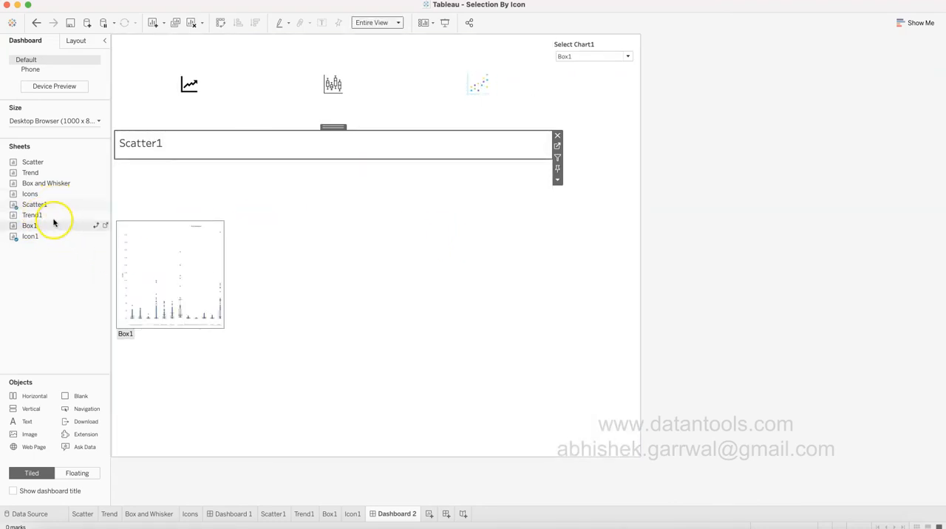
mouse_move(47, 216)
mouse_down()
mouse_move(421, 141)
mouse_move(496, 148)
mouse_up()
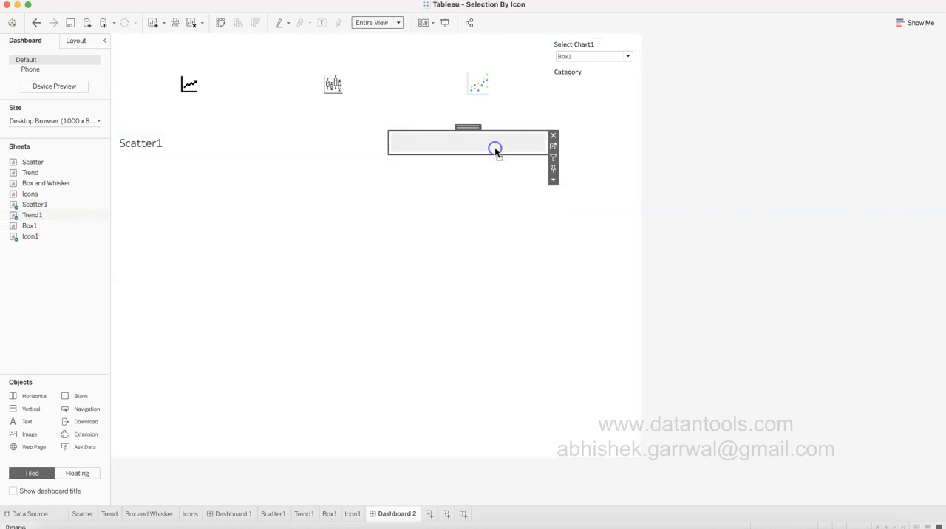
Place the Box1 sheet beside Trend1 in the horizontal container, and switch the Select Chart1 parameter to Trend and finally Scatter.
drag(36, 227, 537, 148)
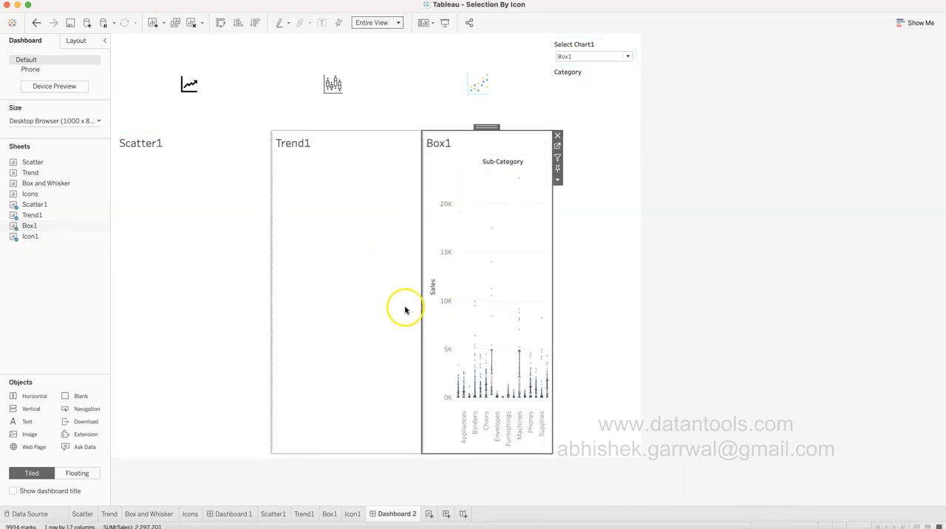
click(578, 59)
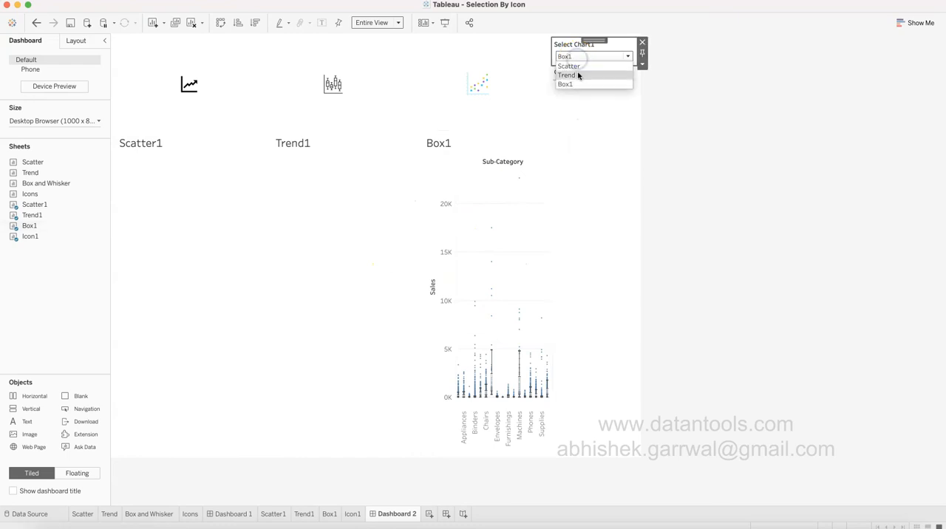
click(579, 75)
click(594, 60)
click(594, 65)
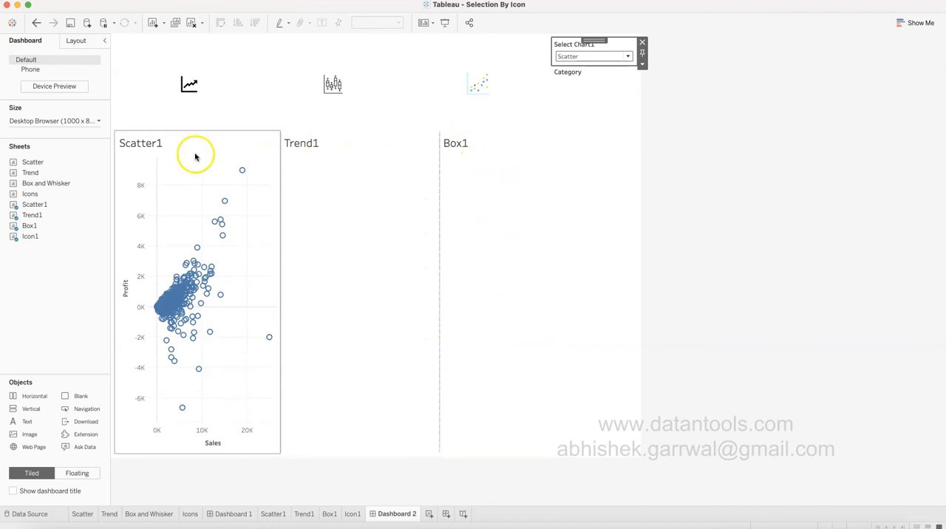
Hide the titles of the Box1, Trend1 and Scatter1 sheets on the dashboard.
right_click(458, 147)
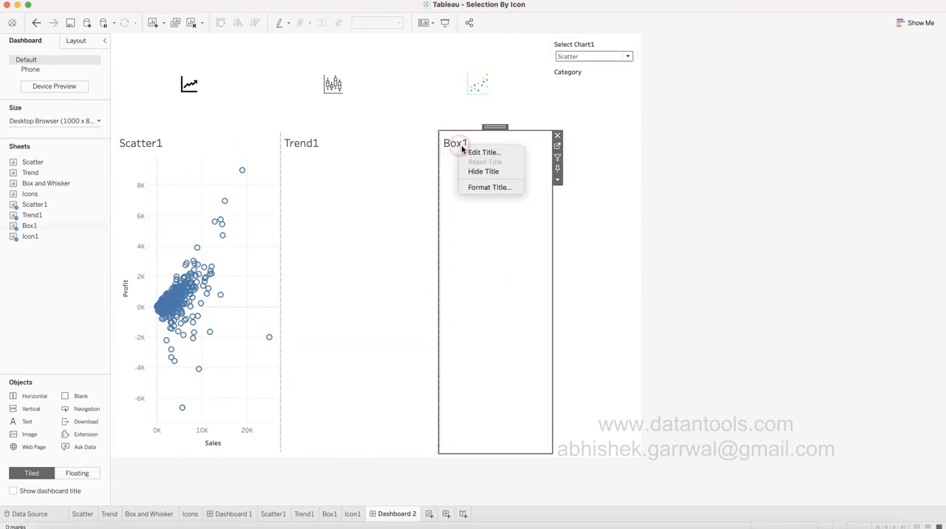
click(481, 171)
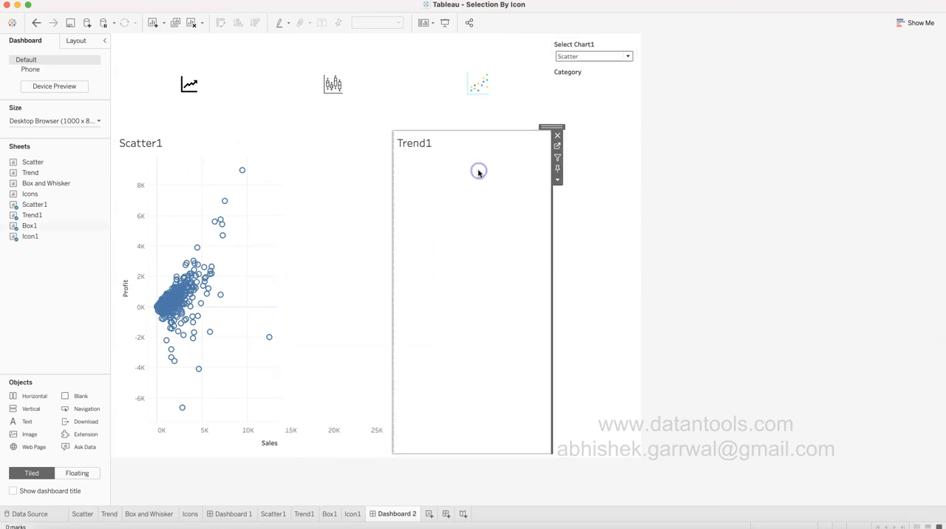
right_click(426, 146)
click(441, 173)
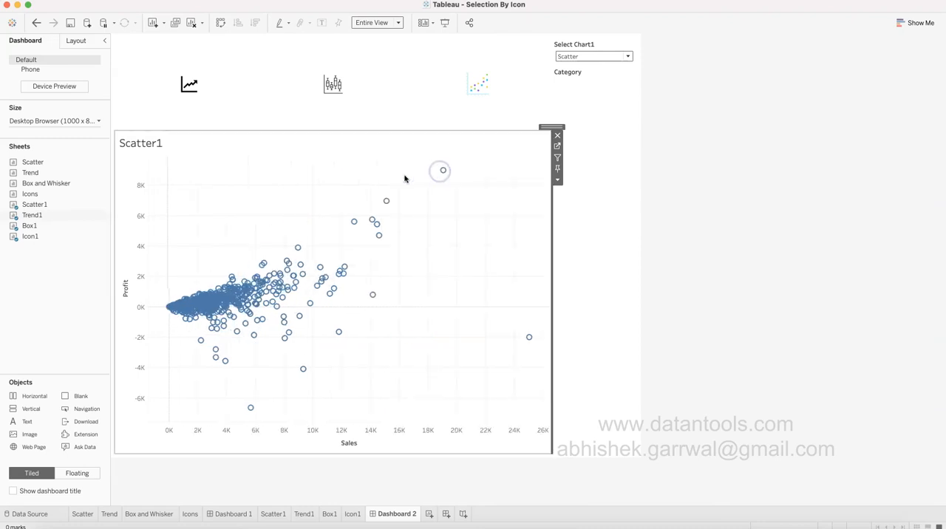
right_click(160, 148)
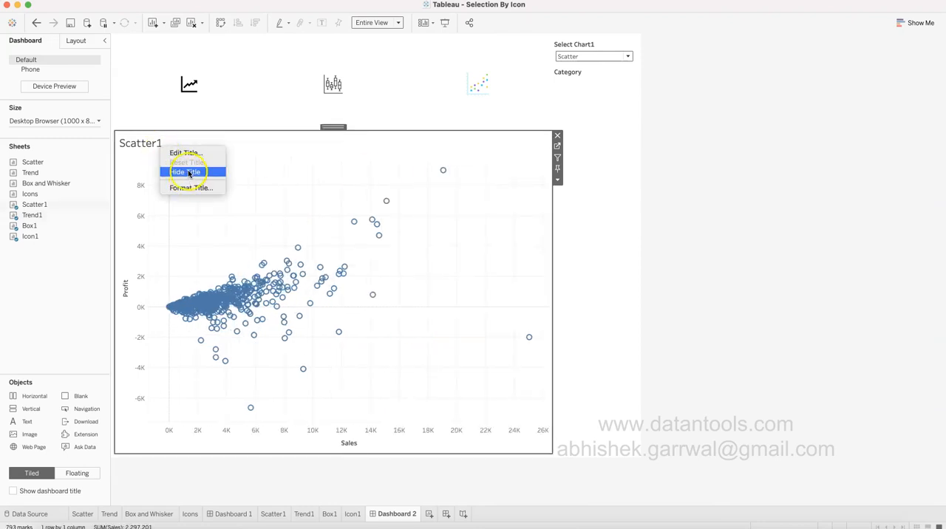
click(189, 172)
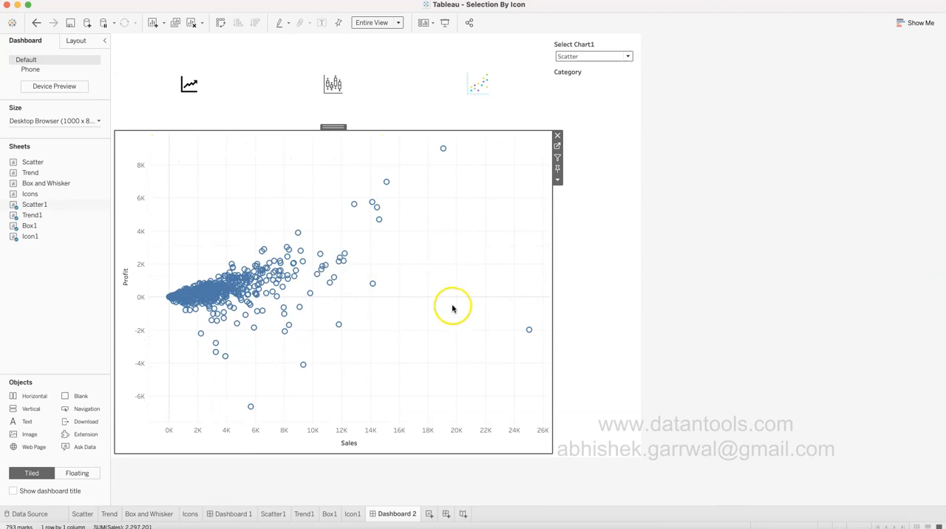
Switch the Select Chart1 parameter to Trend and finally to Box1 to check that the charts swap.
click(599, 57)
click(600, 77)
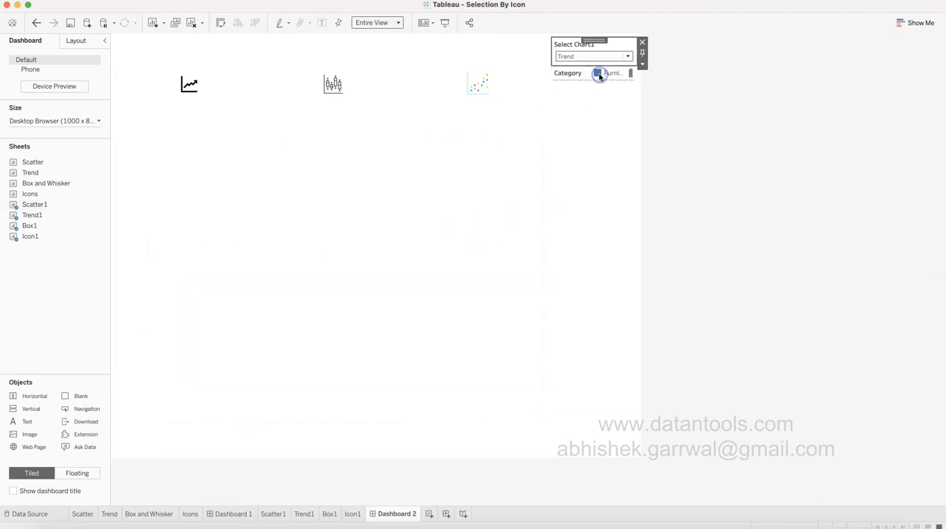
click(600, 56)
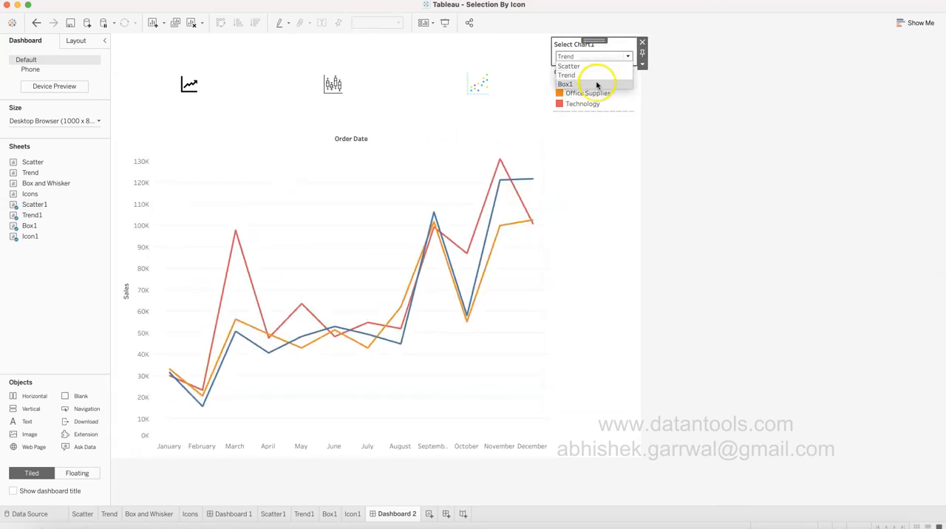
click(598, 83)
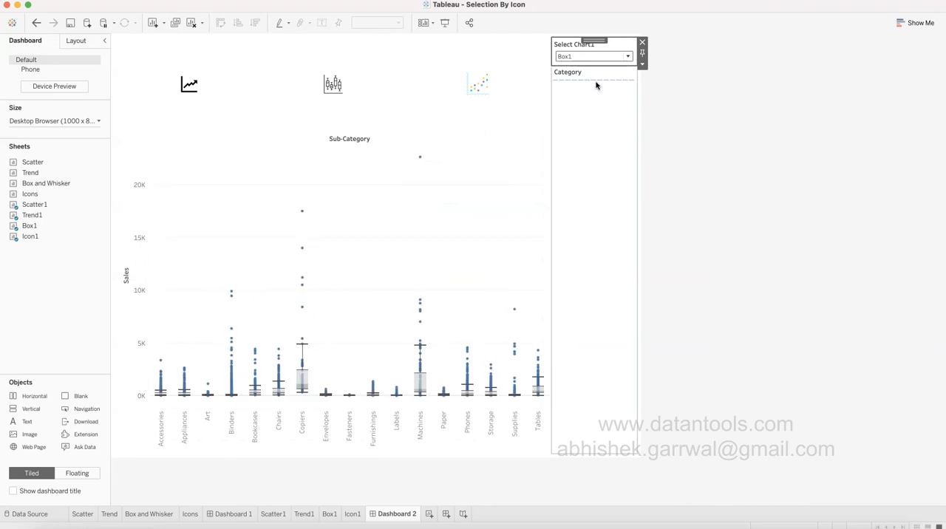
click(605, 160)
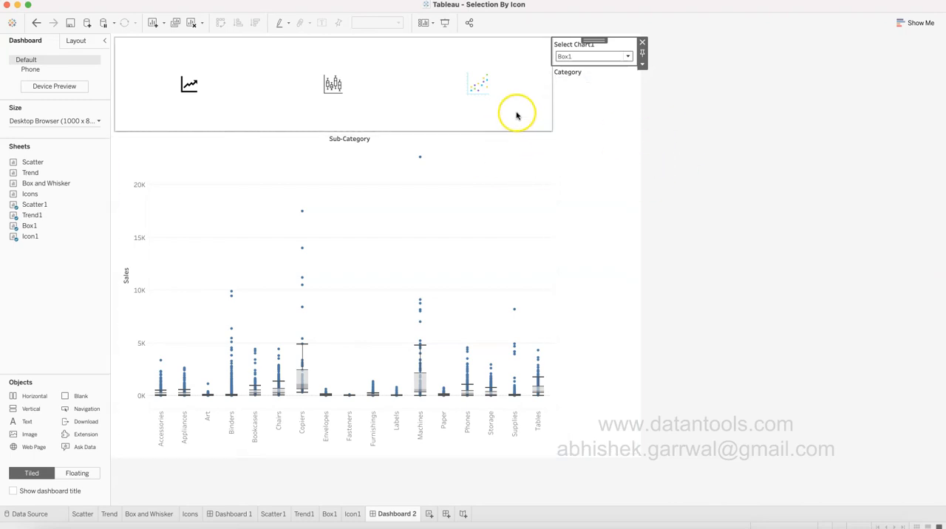
click(742, 221)
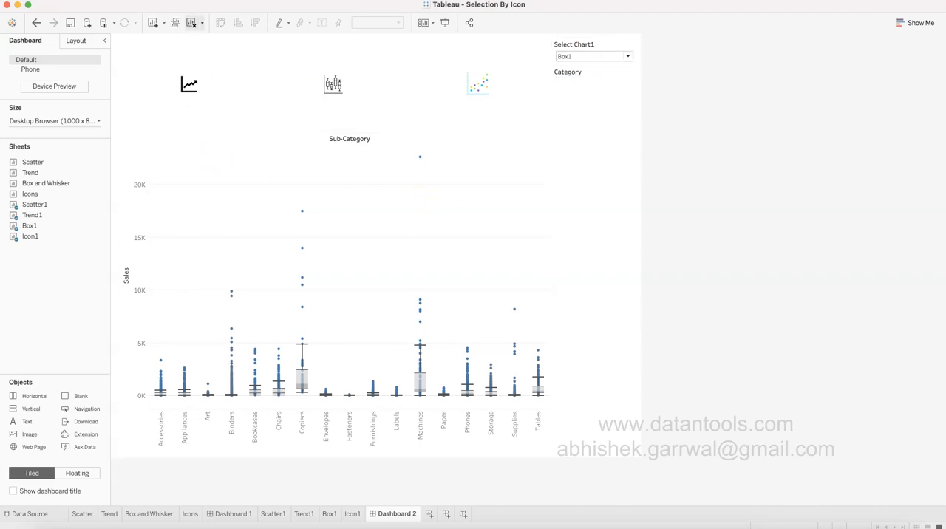
Add a Change Parameter action to the dashboard that runs on Select, with Icon1 as its only source sheet.
click(177, 0)
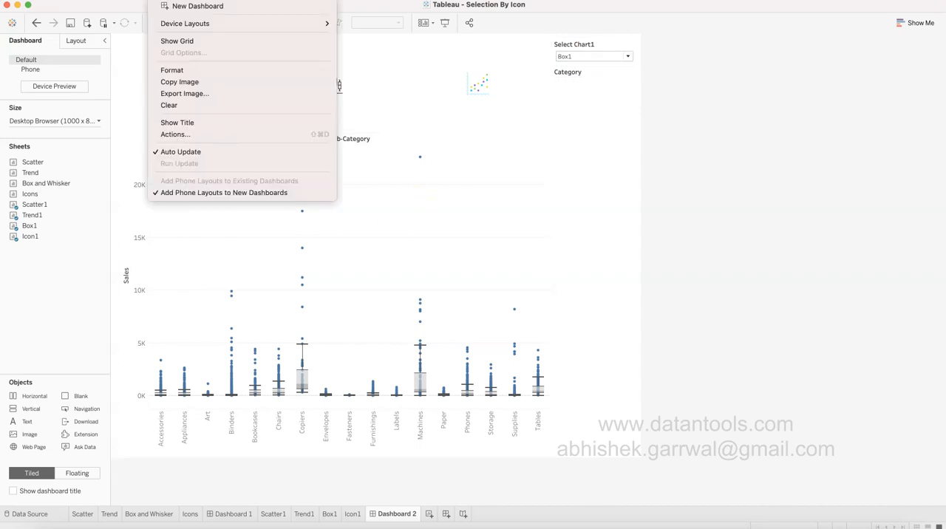
click(183, 134)
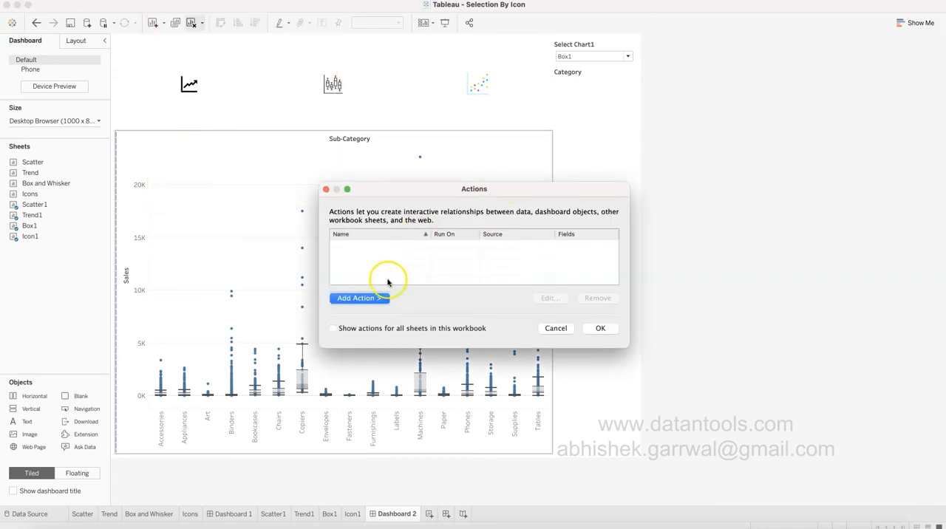
click(376, 298)
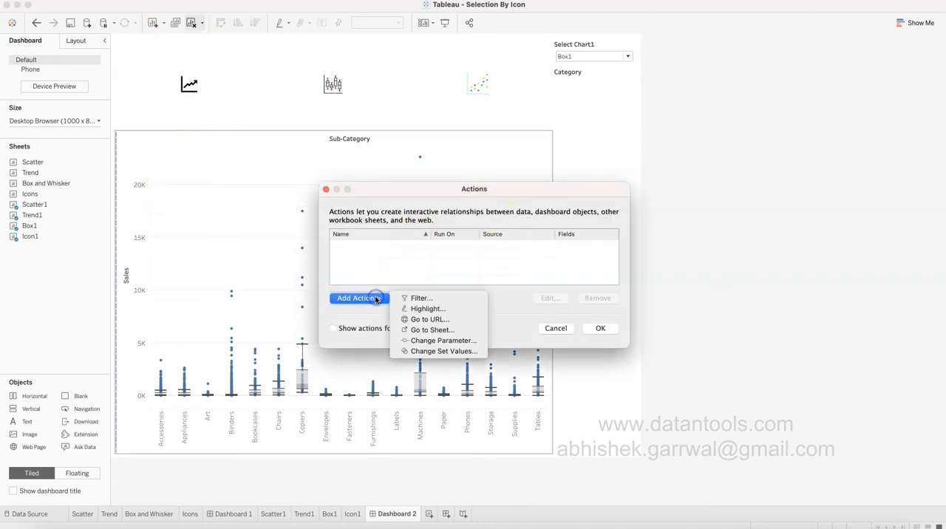
click(442, 340)
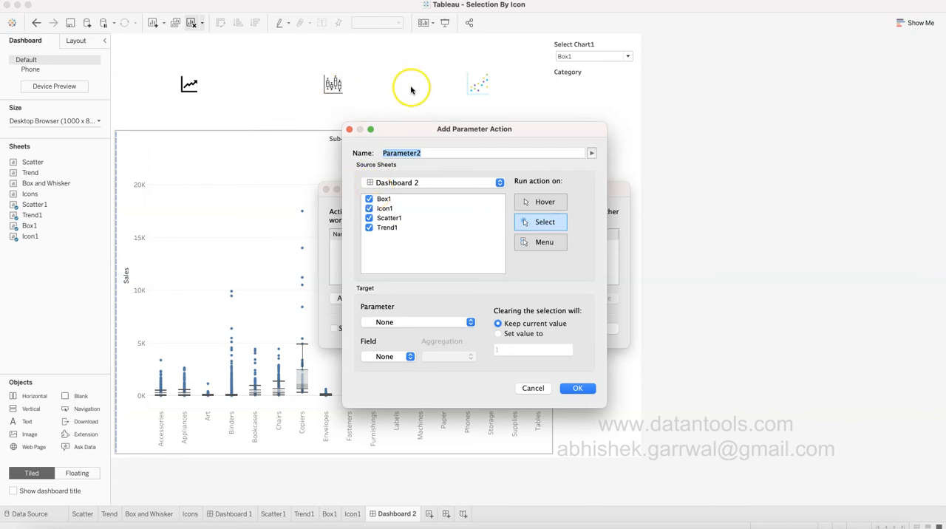
click(369, 199)
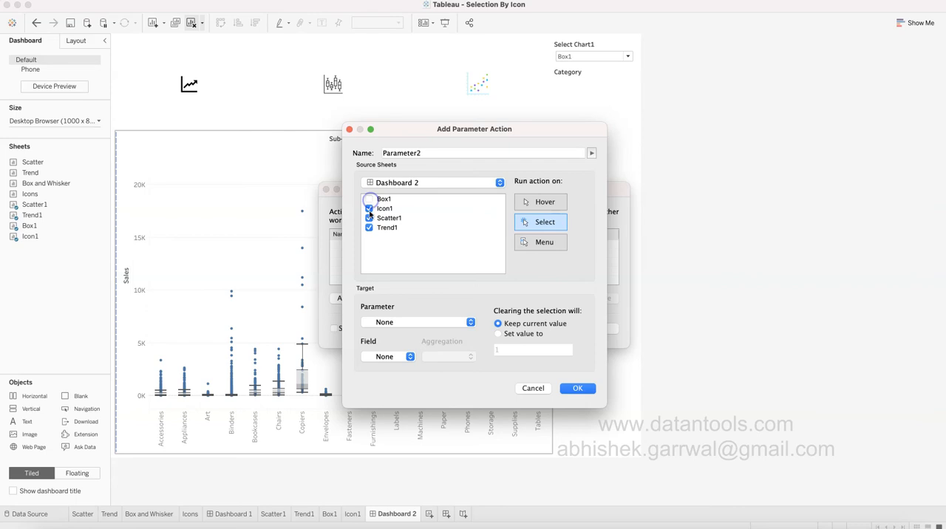
click(370, 218)
click(370, 228)
click(549, 226)
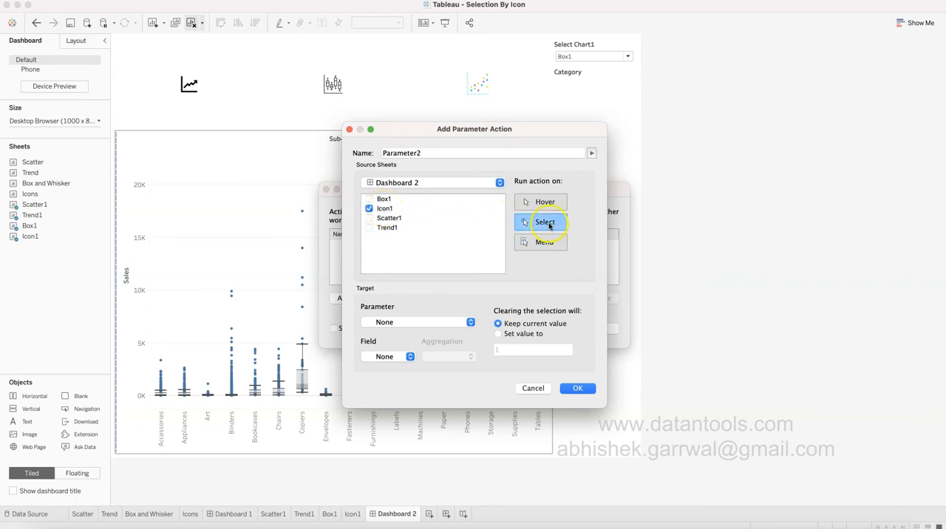
Target the Select Chart1 parameter with the Line1 field, name the action Line Chart and save it.
click(425, 324)
click(429, 356)
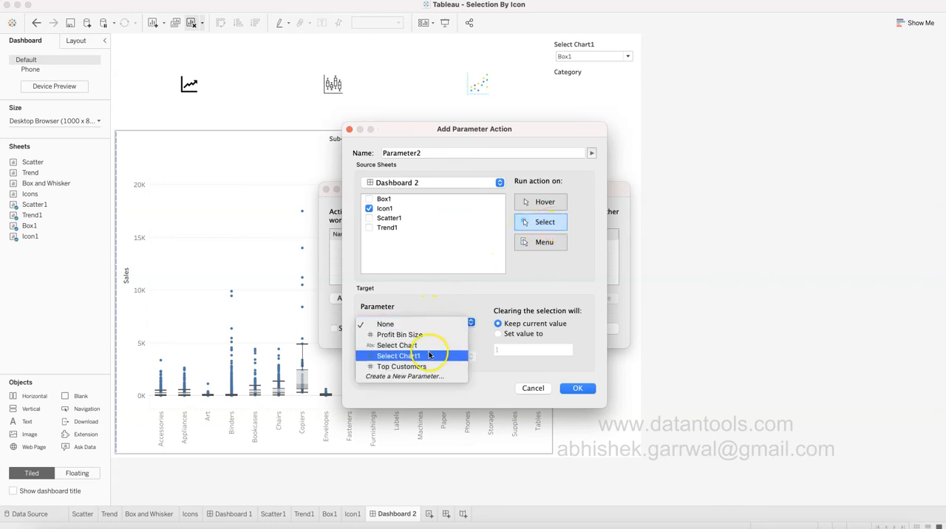
click(429, 356)
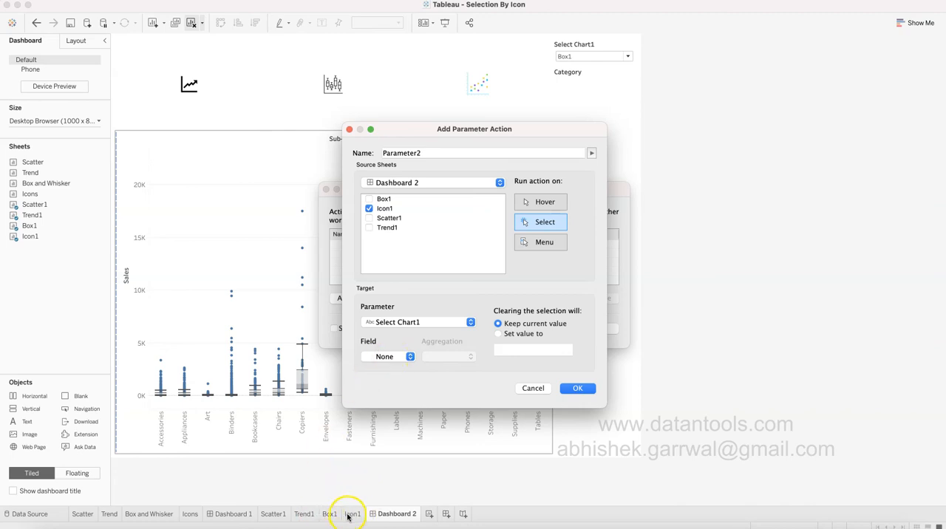
click(392, 358)
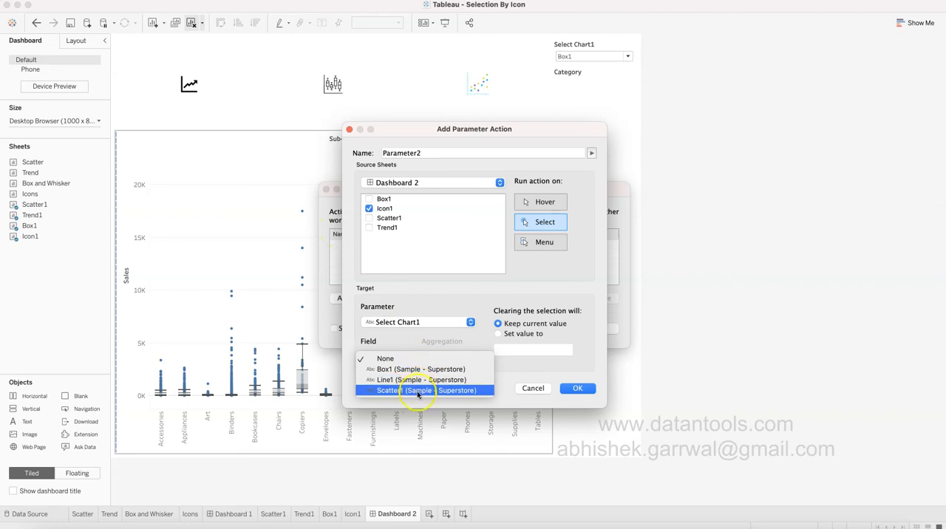
click(414, 380)
triple_click(416, 153)
text(Line Chart)
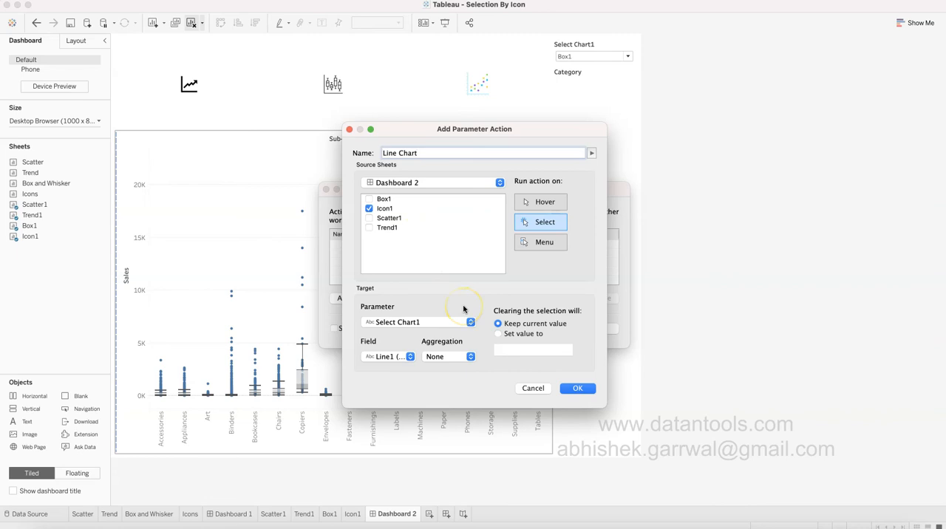
click(578, 389)
Add a second Change Parameter action named Box Chart, with only Icon1 as source, passing the Box1 field to Select Chart1.
click(358, 298)
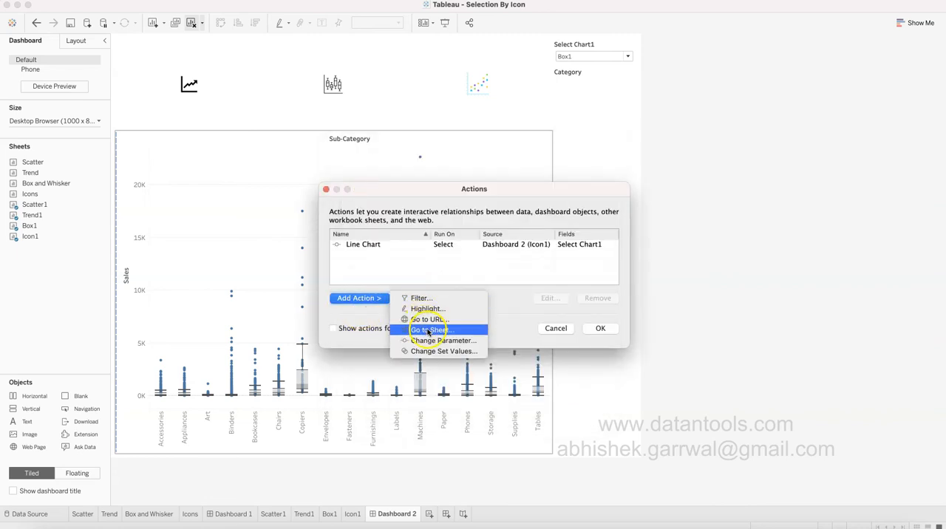
click(431, 342)
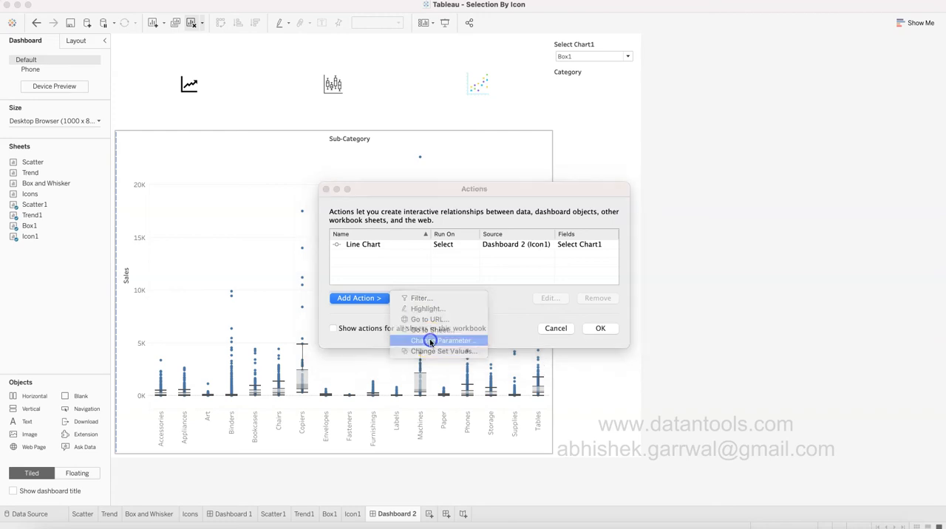
click(369, 199)
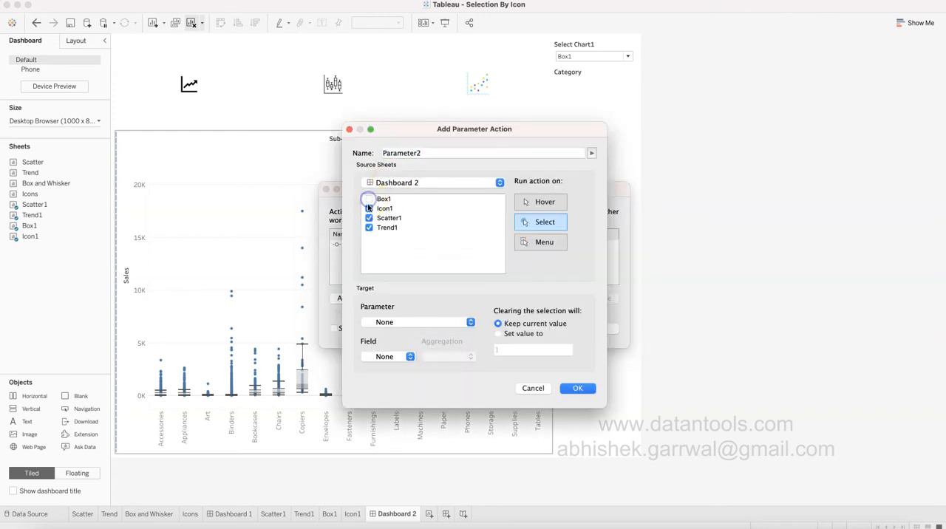
click(369, 229)
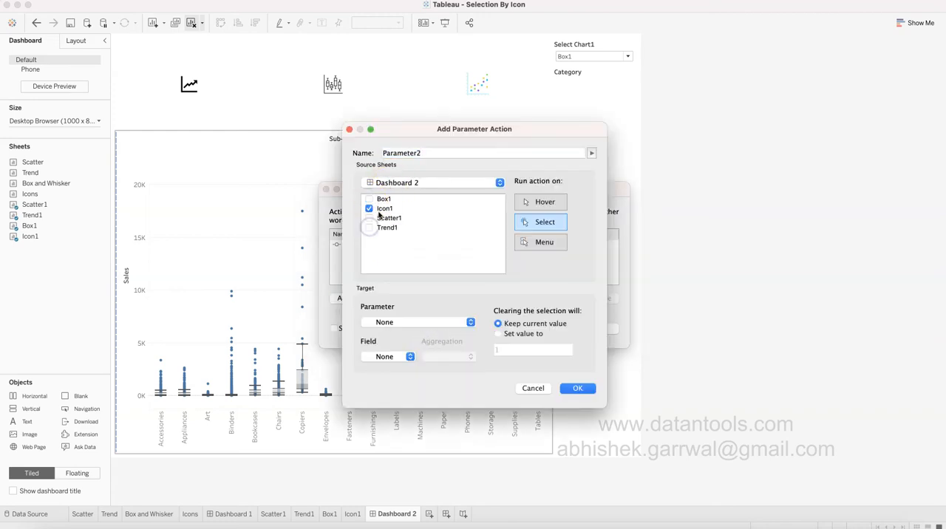
click(403, 322)
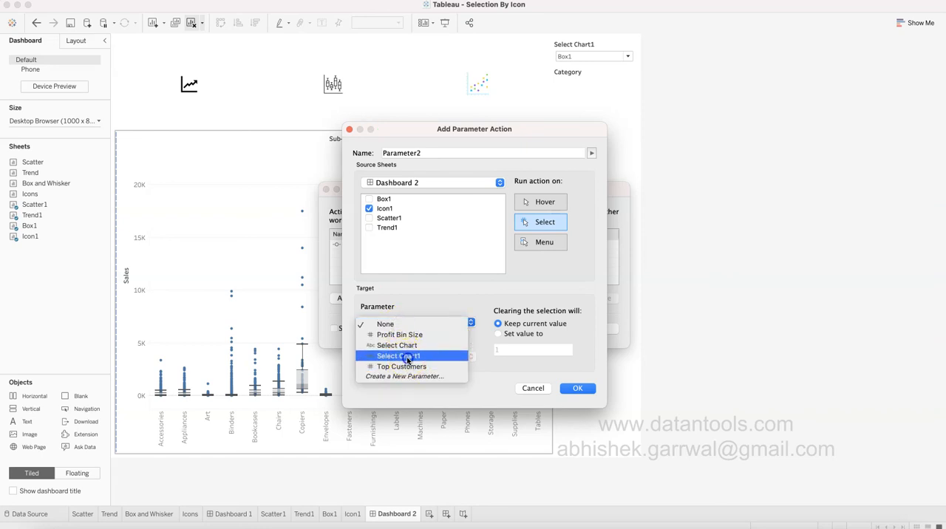
click(399, 356)
click(401, 358)
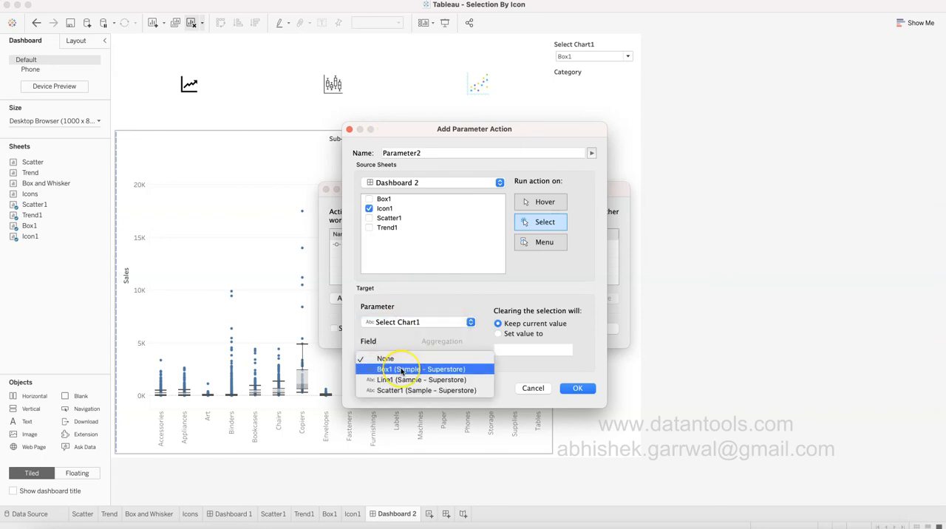
click(403, 370)
click(295, 163)
text(Box Chart)
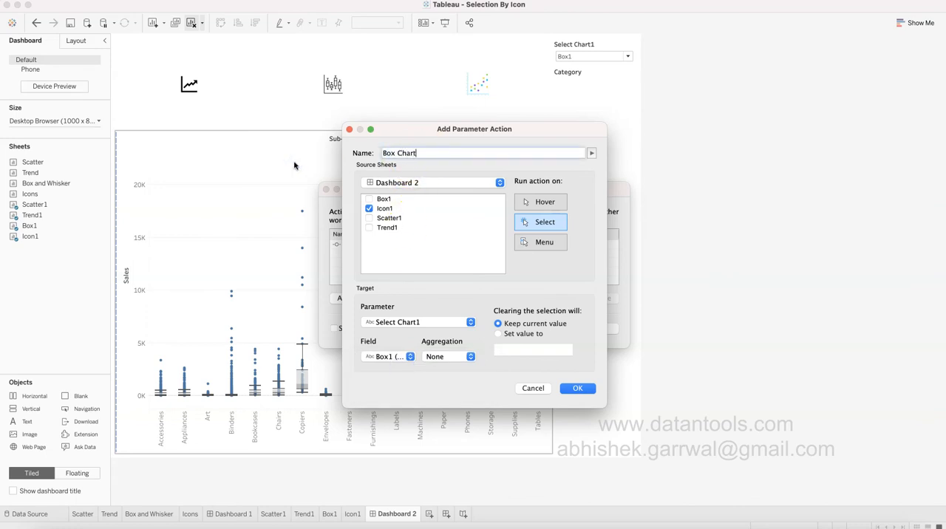
click(578, 389)
Add a third Change Parameter action that runs on Select, with Icon1 as its only source sheet.
click(370, 299)
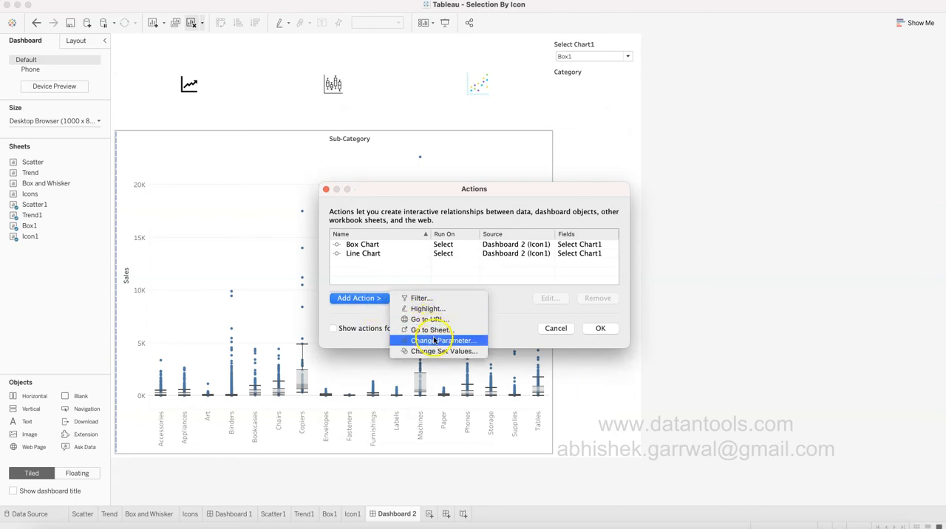
click(436, 341)
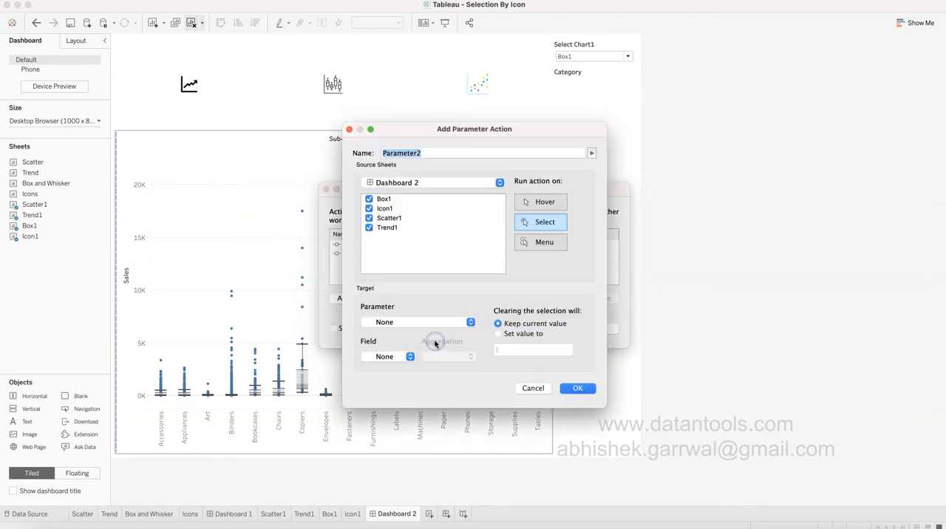
click(366, 199)
click(369, 220)
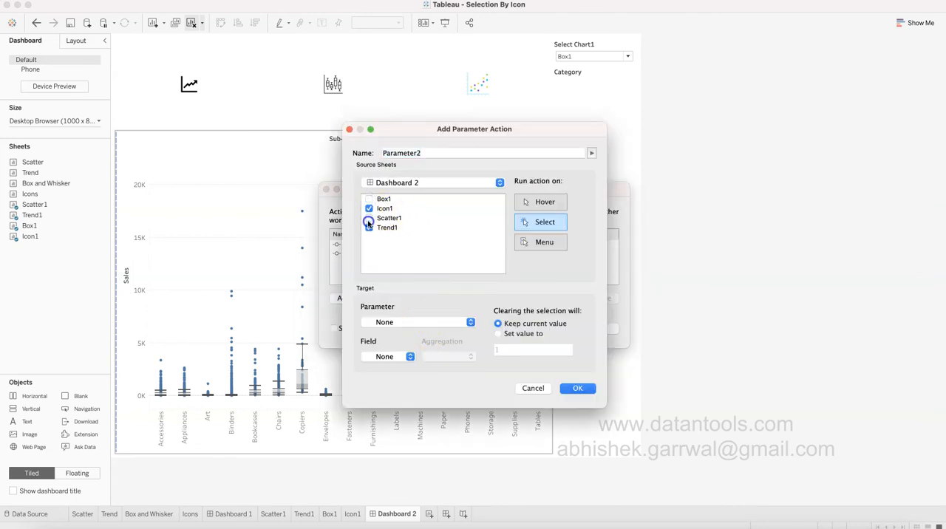
Target the Select Chart1 parameter with the Scatter1 field, name the action Scatter Chart, and save all the dashboard actions.
click(417, 323)
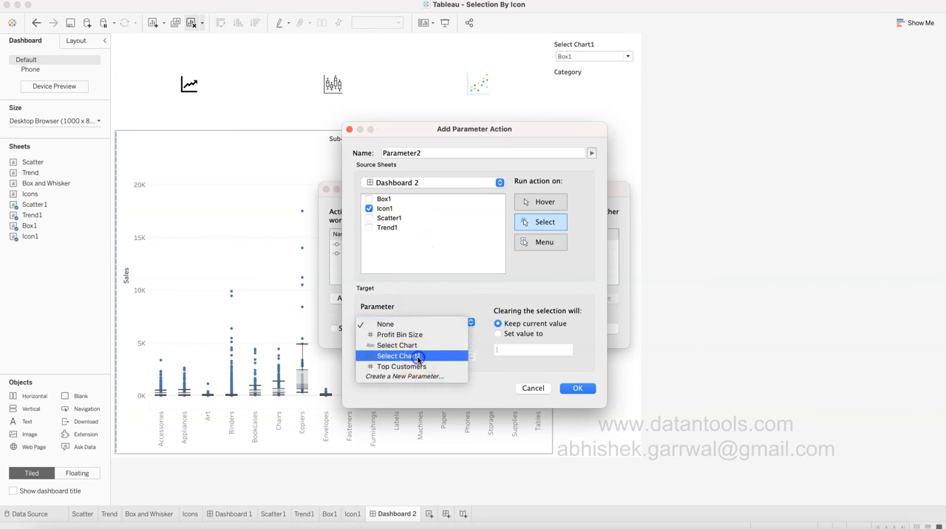
click(418, 357)
click(409, 359)
click(411, 391)
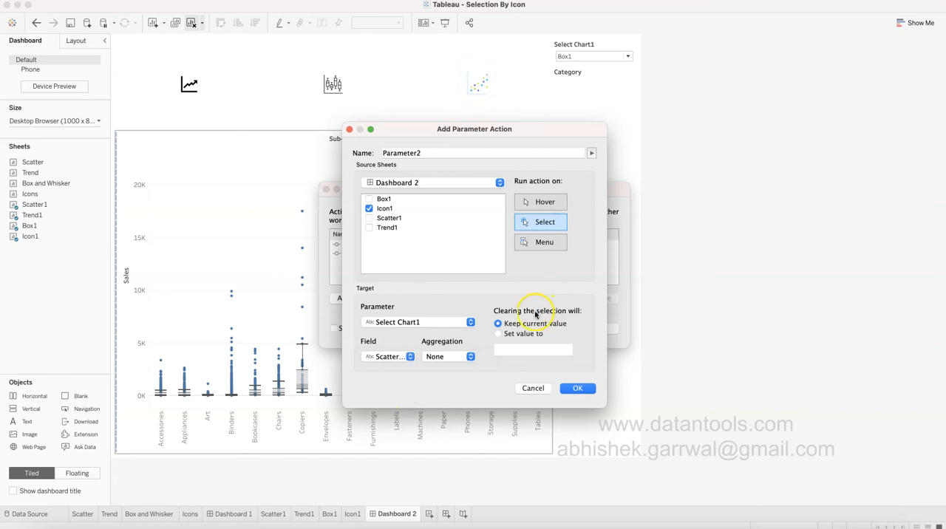
drag(434, 153, 307, 150)
text(Scatter Chart)
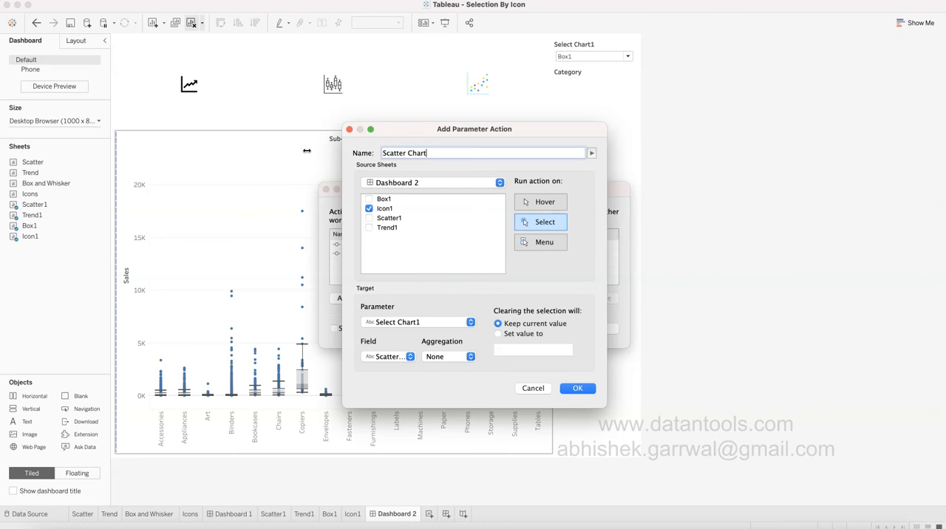
click(595, 389)
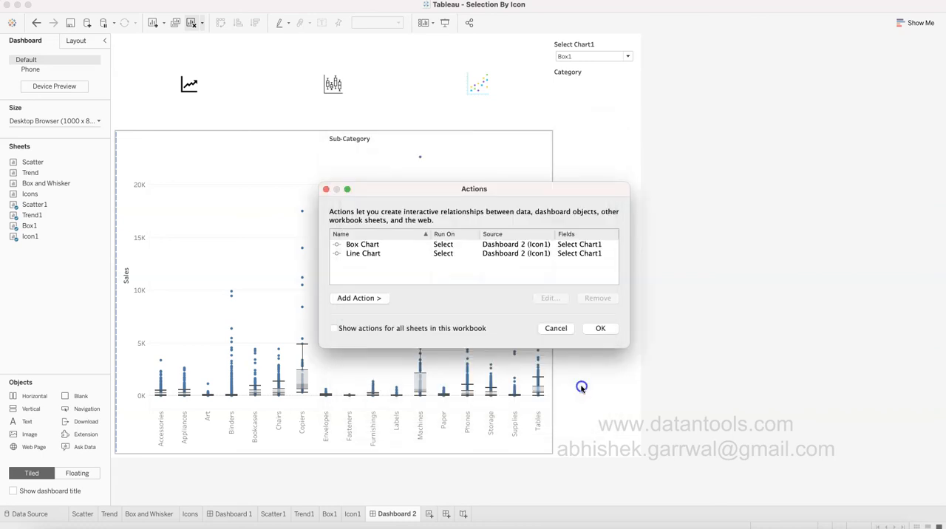
click(601, 329)
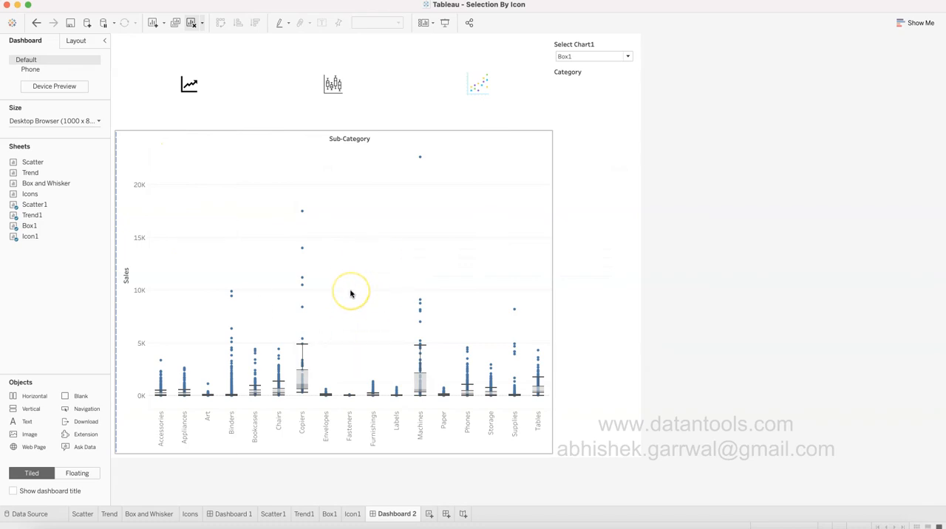
Test the scatter icon on the dashboard and check its effect on the Select Chart1 parameter.
click(478, 85)
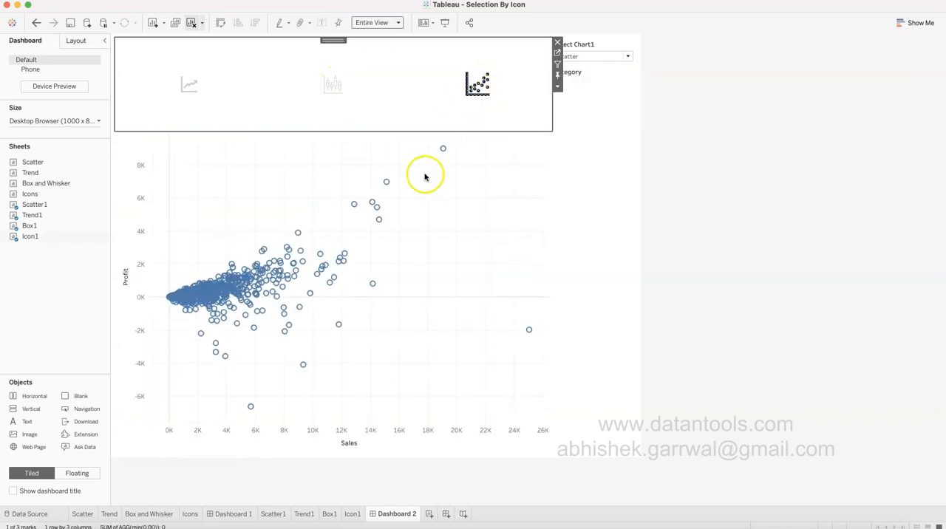
click(710, 97)
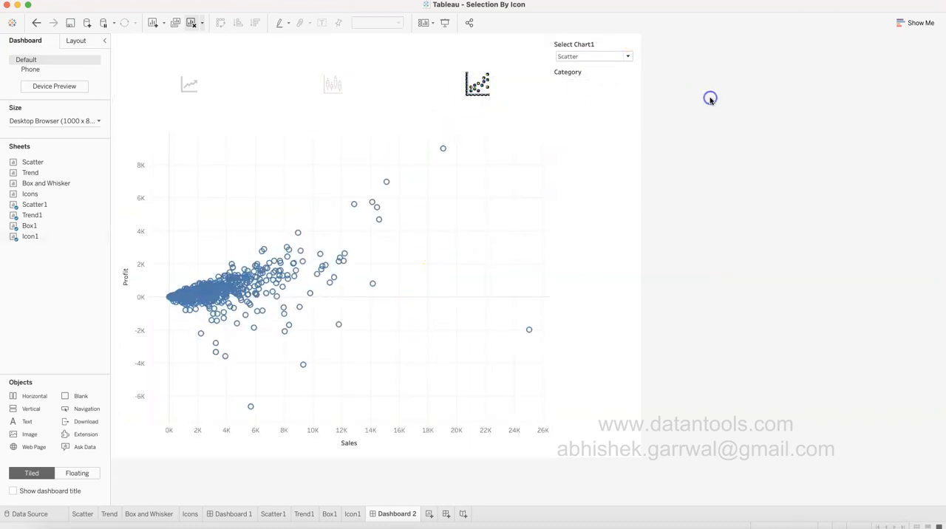
click(588, 63)
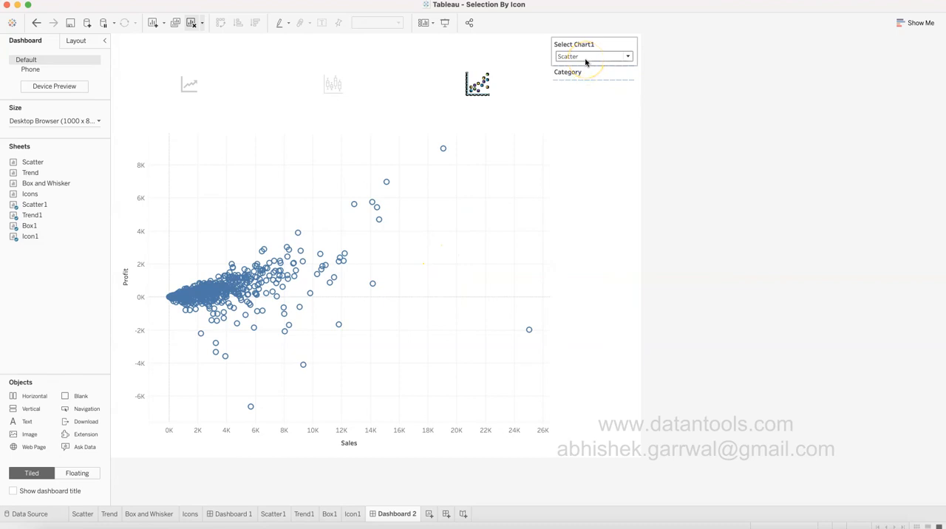
click(477, 86)
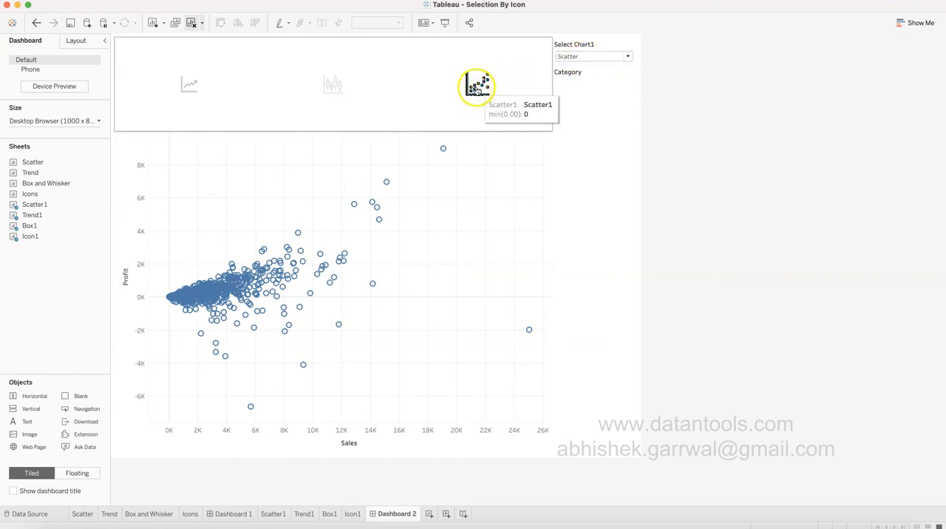
click(431, 68)
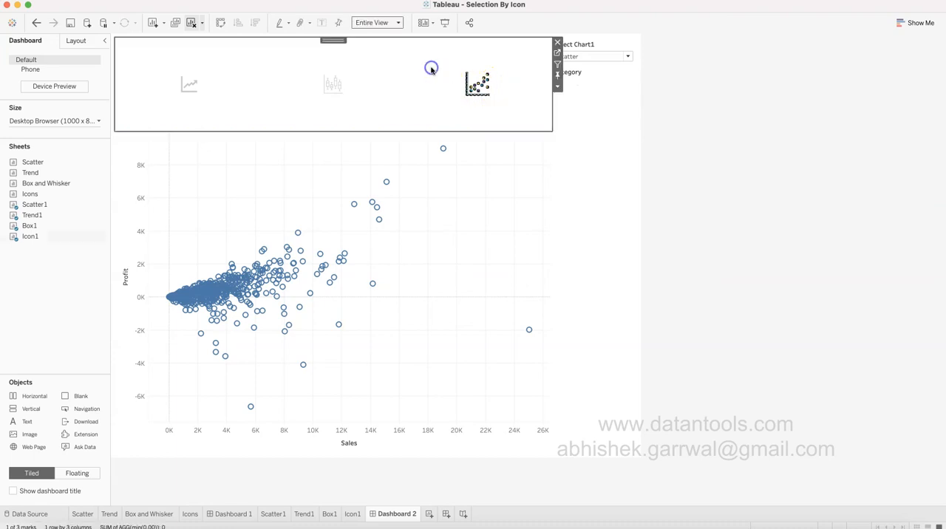
Turn off tooltips for all marks on the Icon1 sheet.
click(557, 55)
click(153, 253)
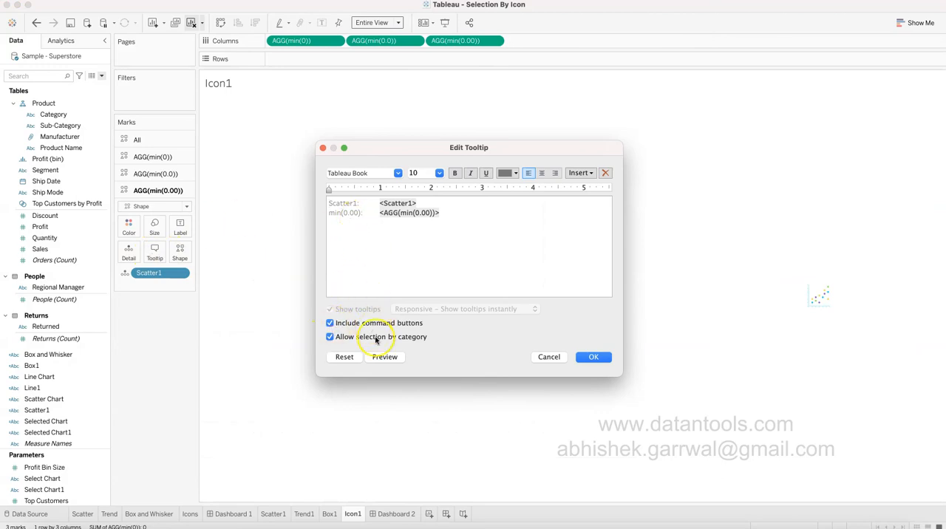
click(548, 357)
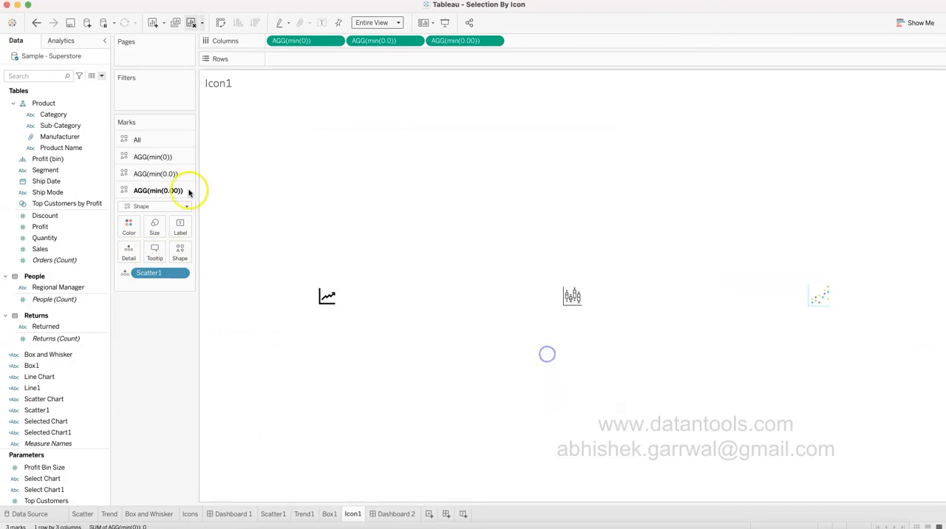
click(152, 140)
click(154, 201)
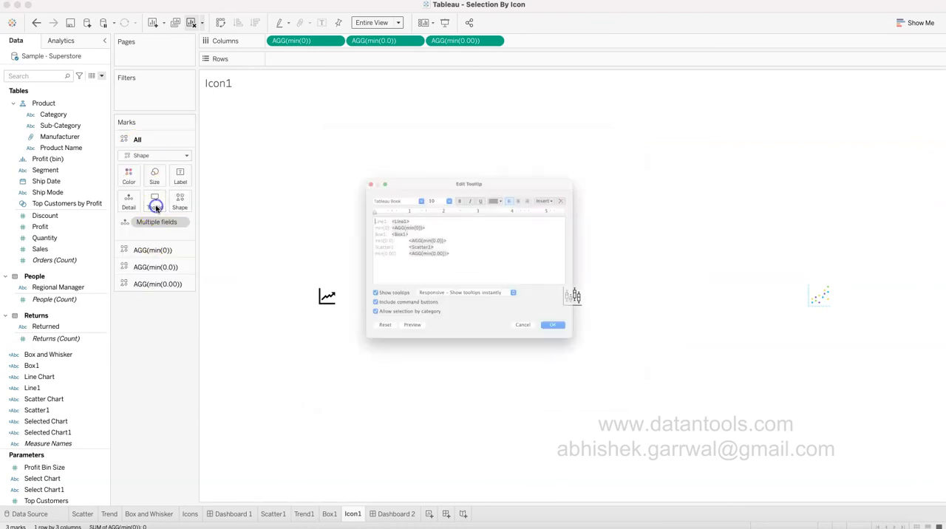
click(330, 309)
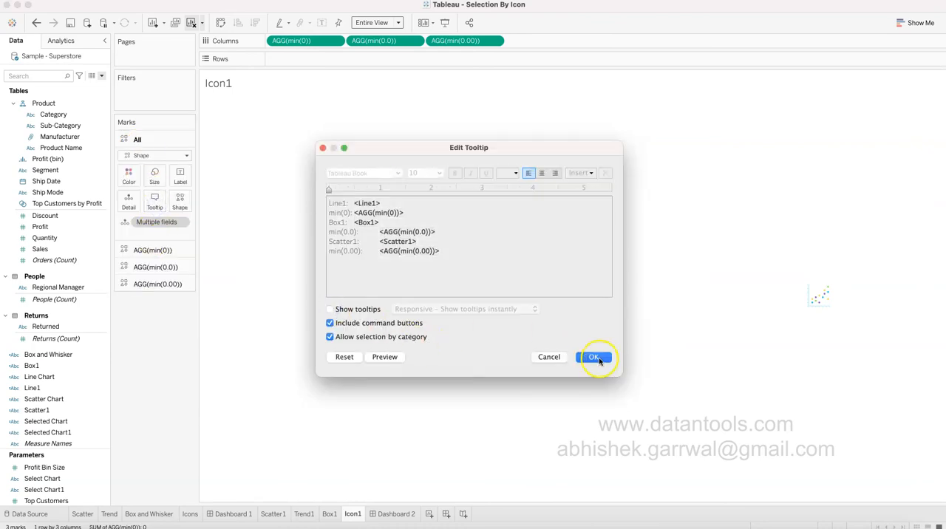
click(596, 357)
Present Dashboard 2 full screen and test the box, line and scatter icons, ending on the line icon.
click(397, 514)
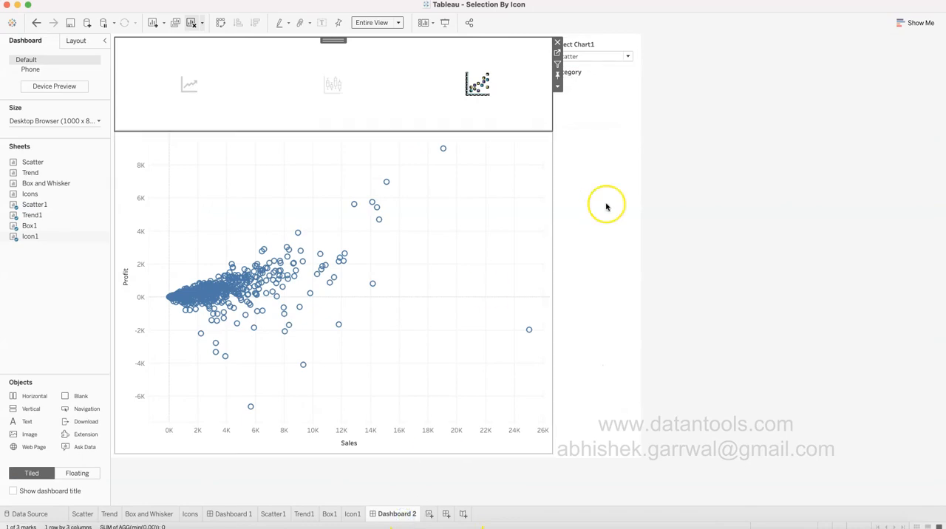
click(445, 22)
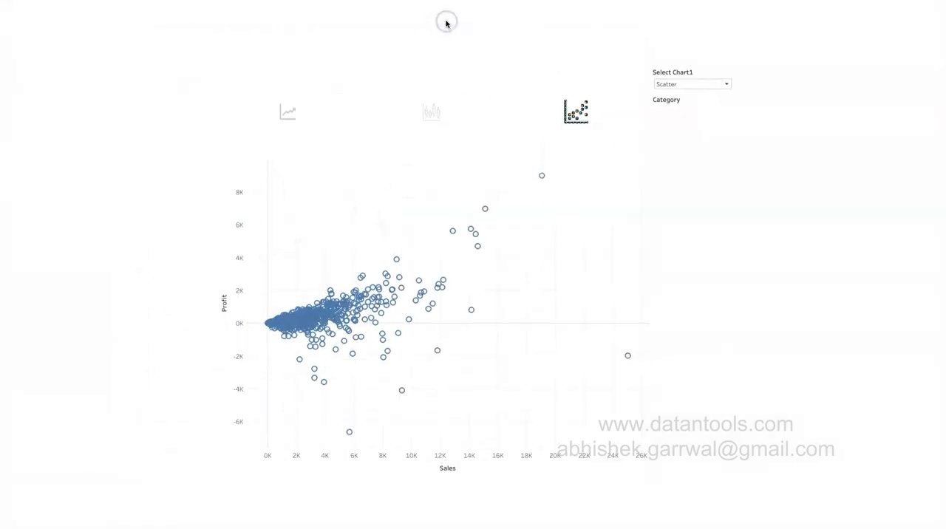
click(431, 115)
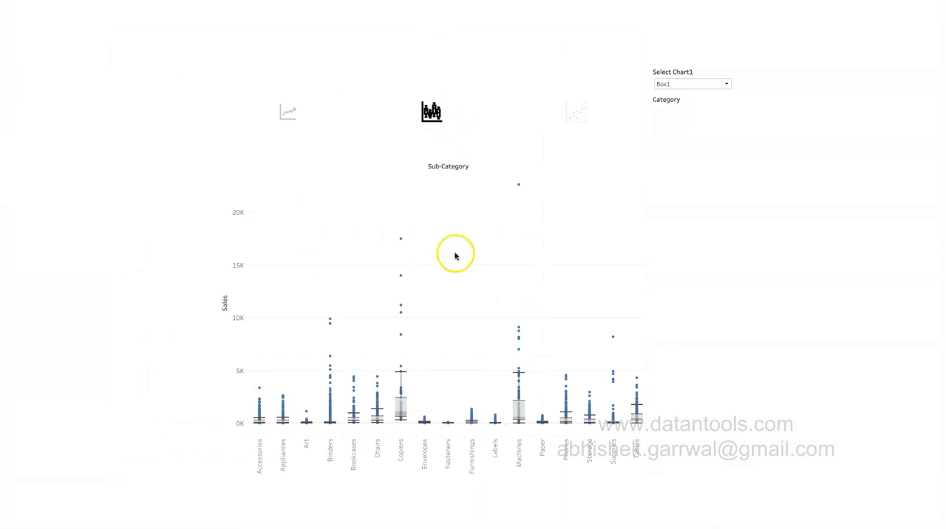
click(281, 105)
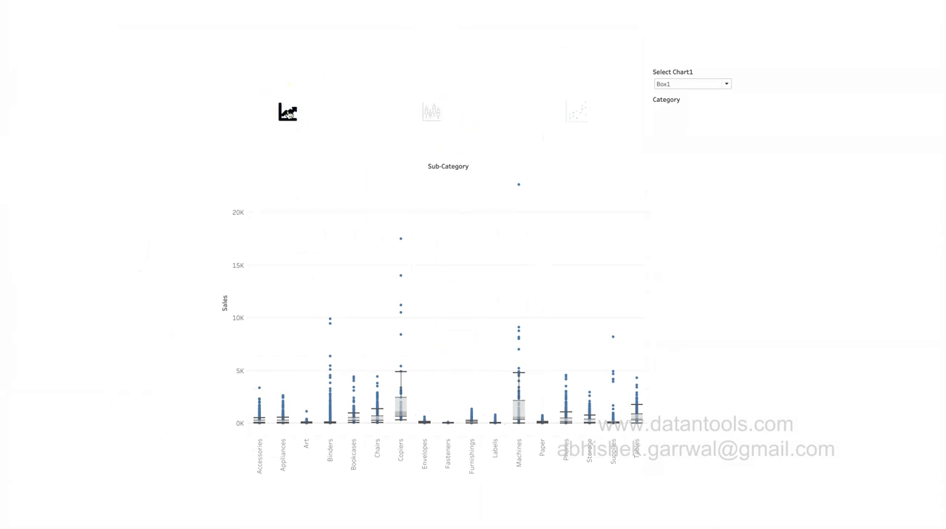
click(288, 113)
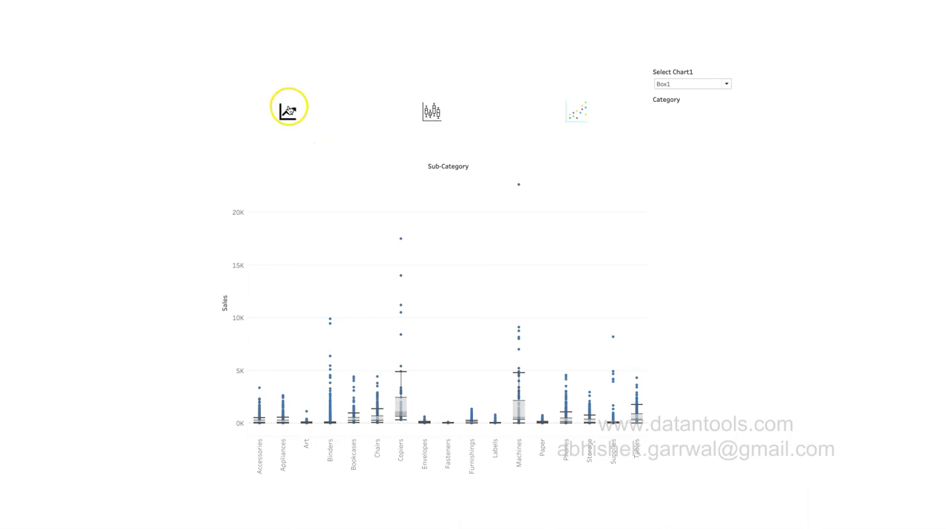
click(430, 111)
click(568, 111)
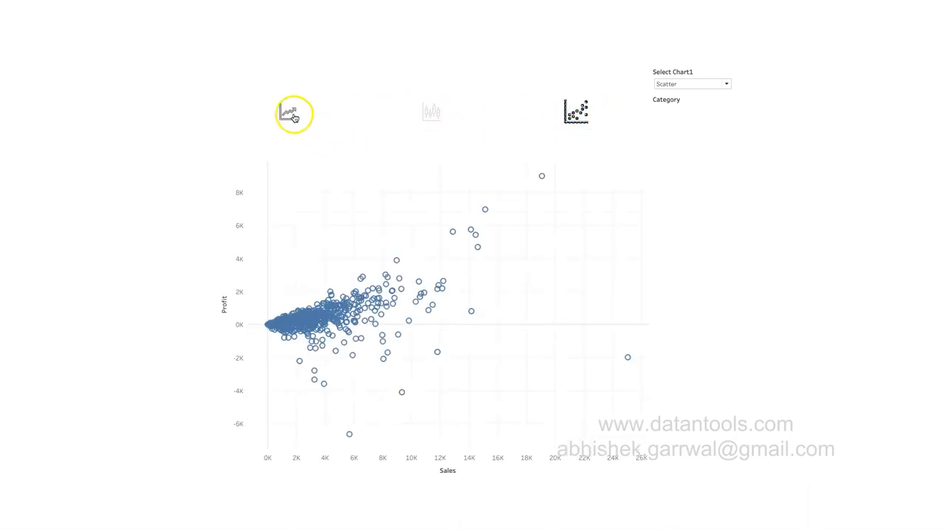
click(292, 115)
key(Escape)
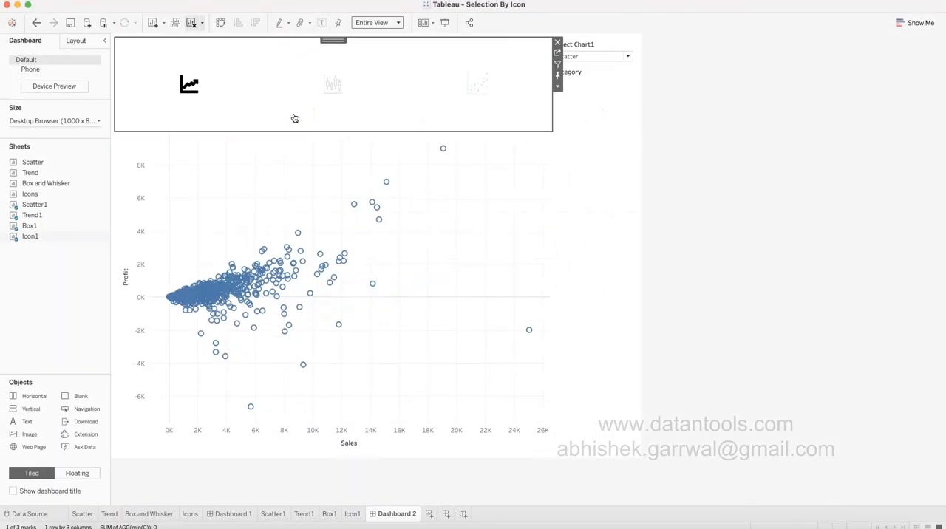
Clear the icon selection and check the options offered by the dashboard's Select Chart1 parameter control.
click(282, 102)
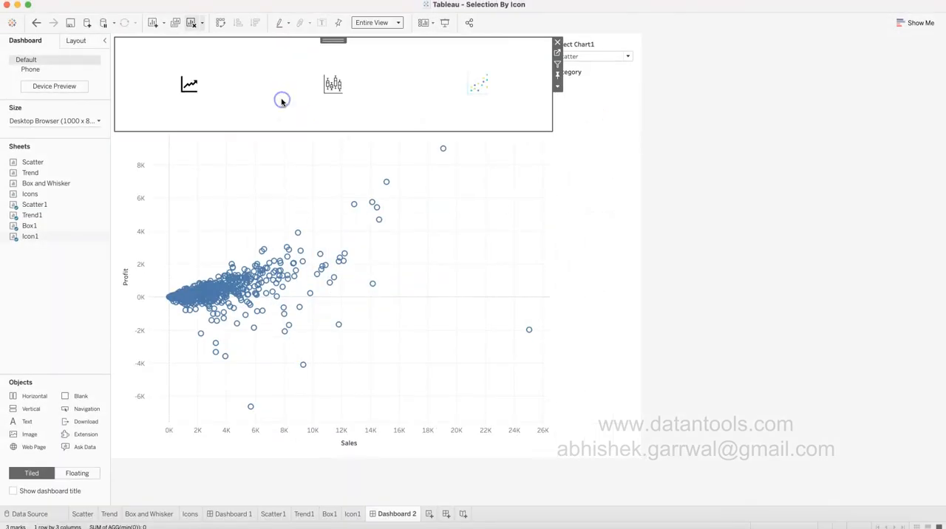
click(604, 57)
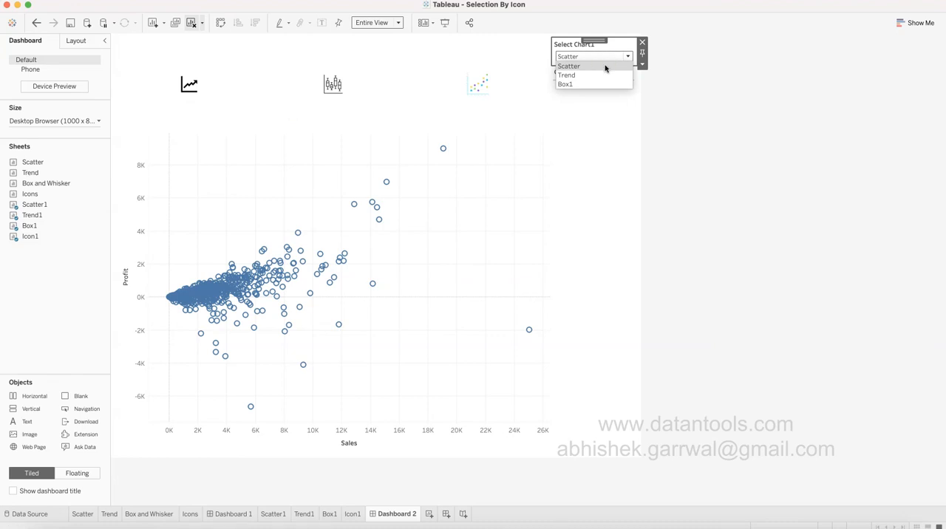
click(704, 128)
click(333, 348)
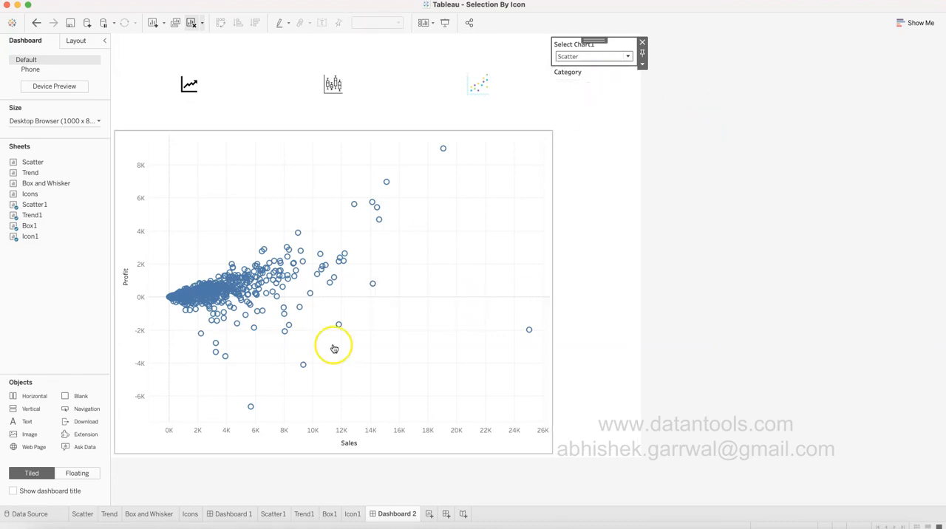
From the Scatter1 sheet, examine the list of values defined in the Select Chart1 parameter without changing it.
click(284, 519)
click(95, 489)
click(103, 489)
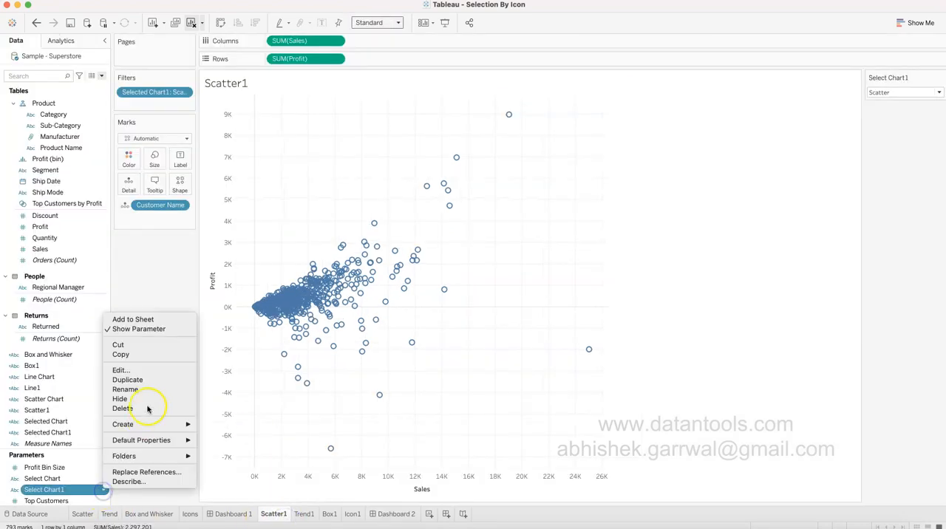
click(148, 371)
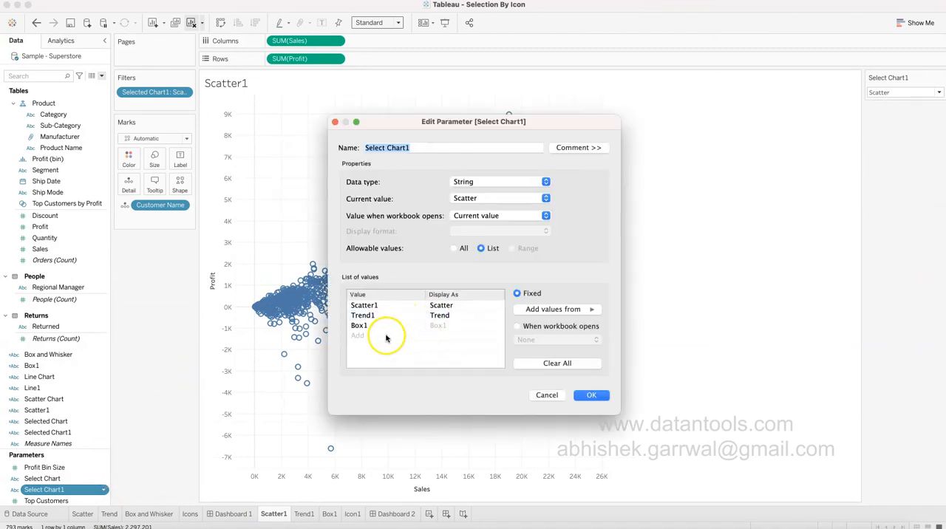
click(547, 394)
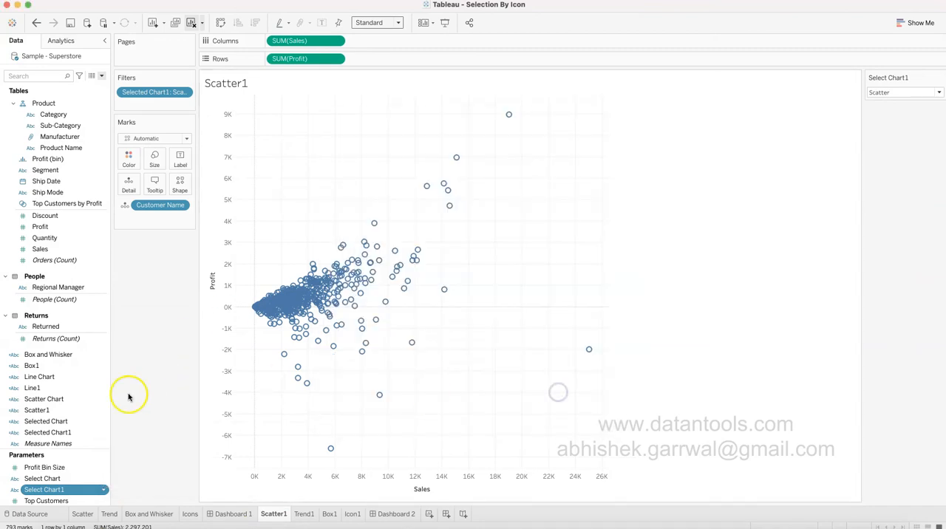
Change the Line1 calculated field's formula to "Trend1" and save it.
click(103, 388)
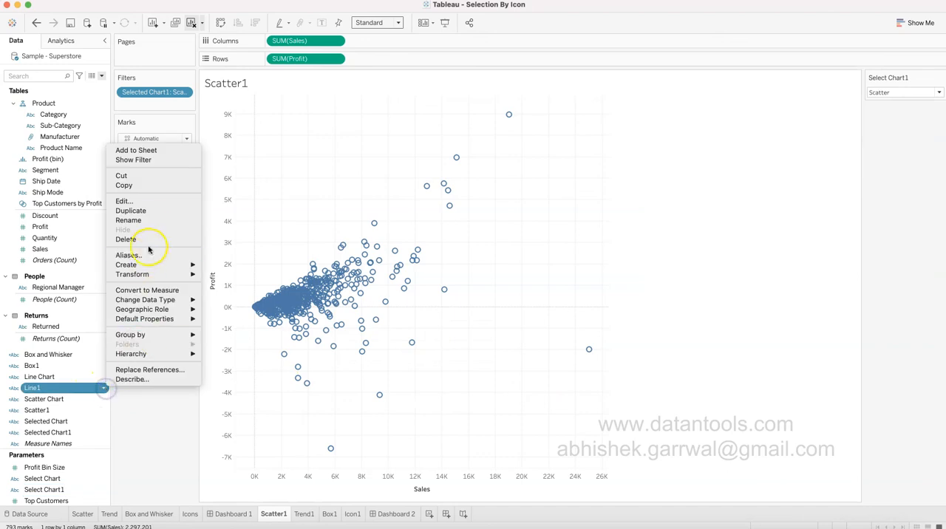
click(147, 201)
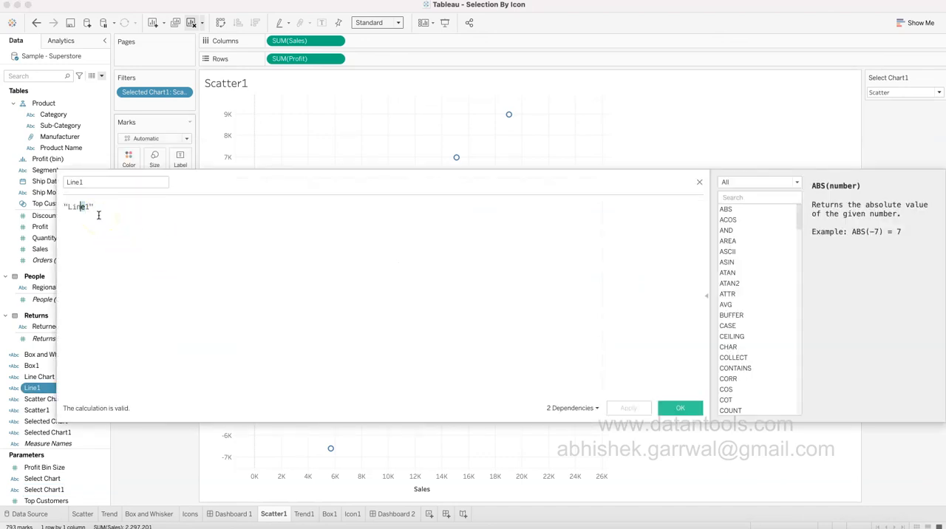
key(BackSpace)
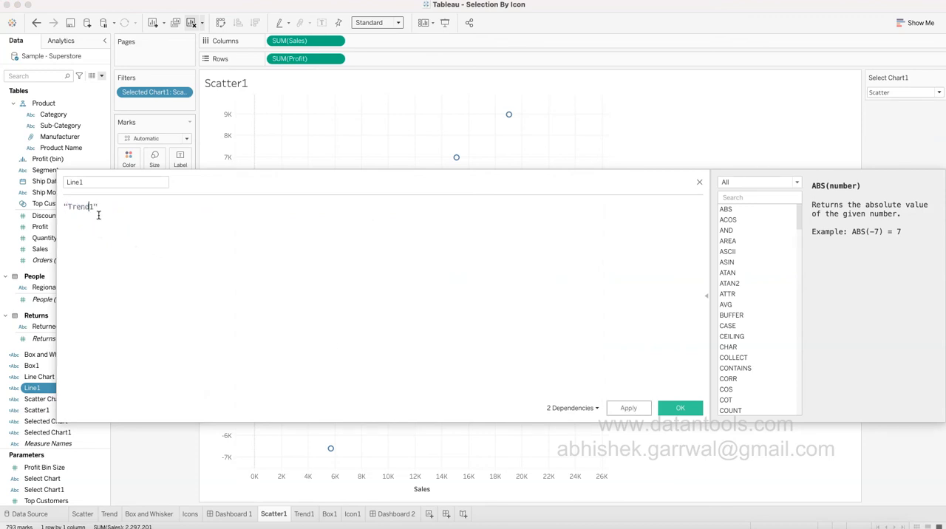
click(87, 183)
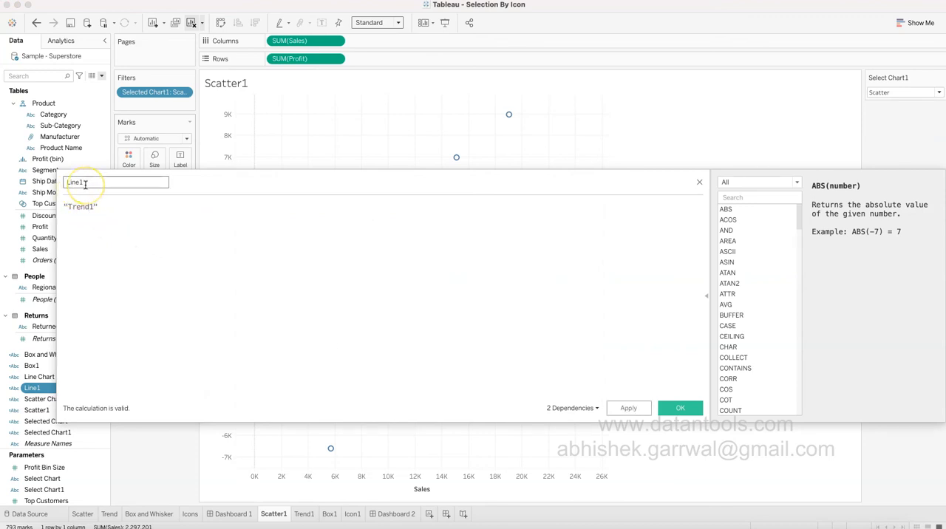
click(90, 184)
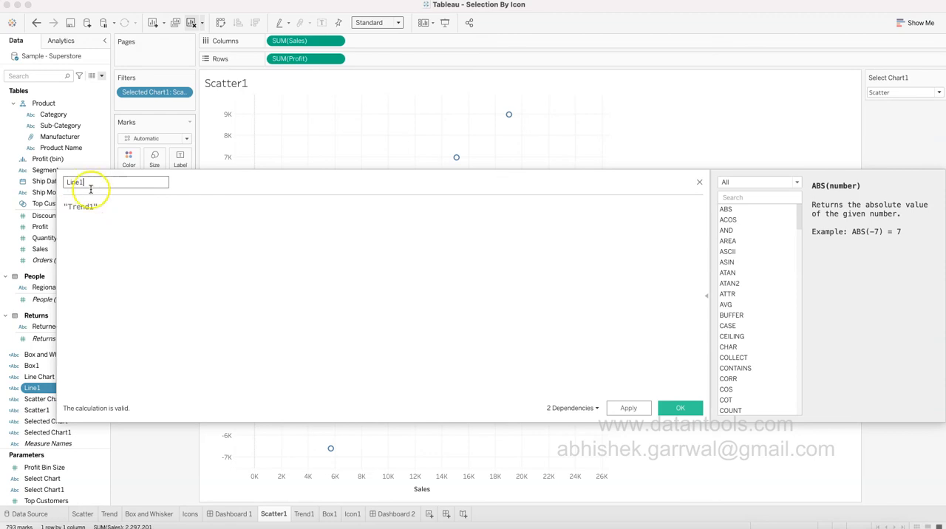
drag(102, 207, 58, 206)
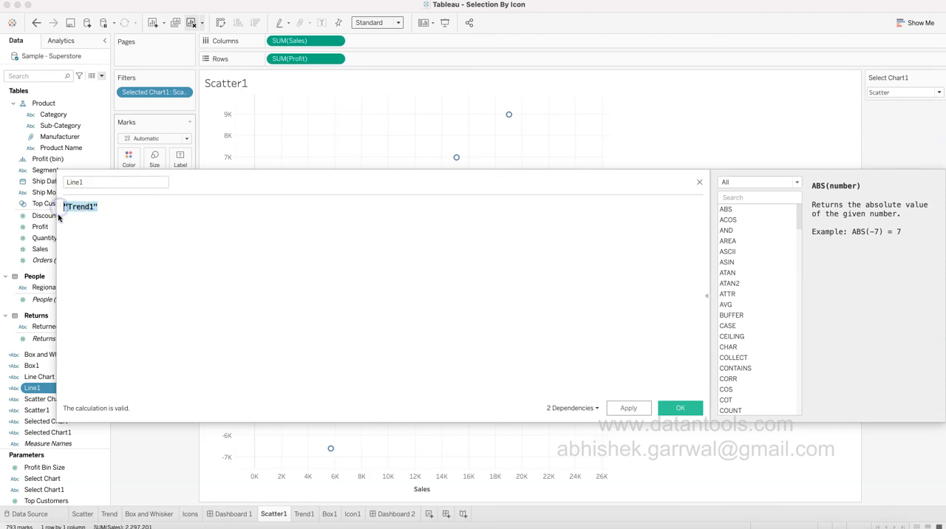
click(70, 491)
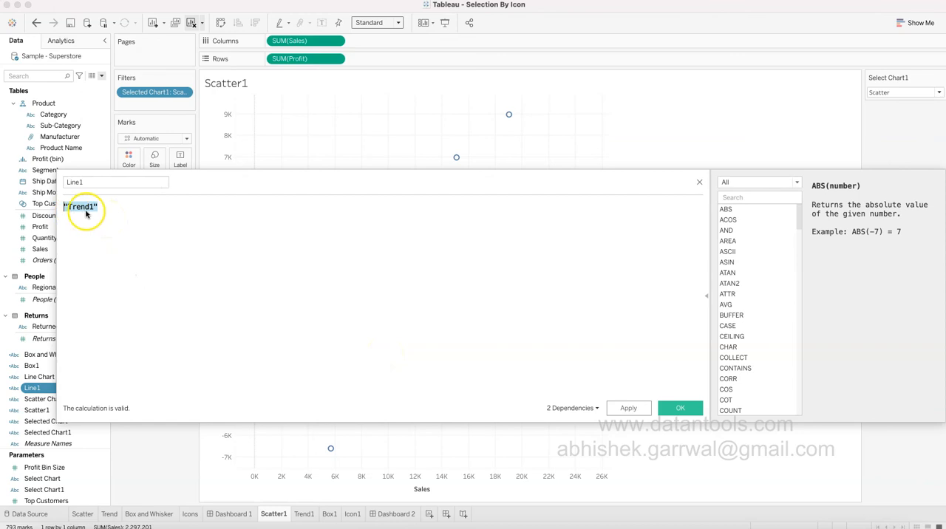
click(687, 411)
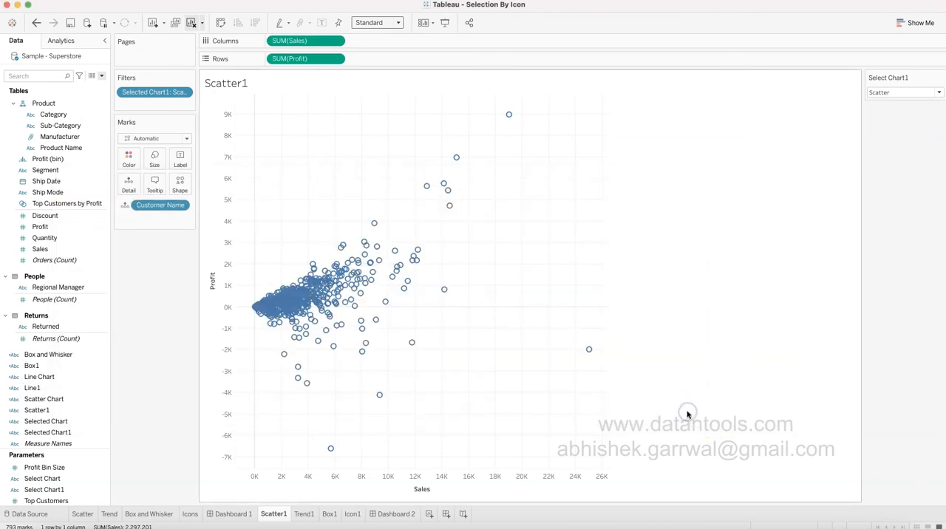
Present Dashboard 2 full screen, test the box, line and scatter icons ending on scatter, and leave the presentation.
click(378, 516)
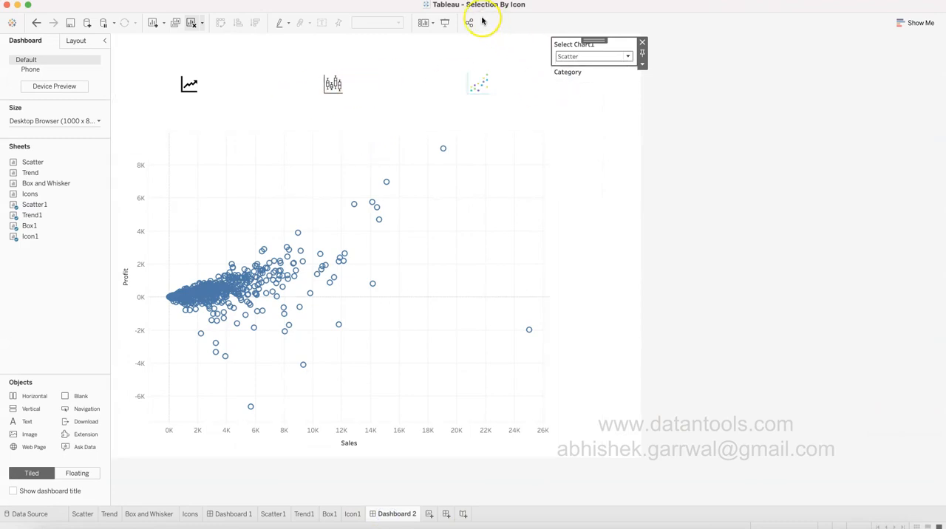
click(444, 21)
click(431, 112)
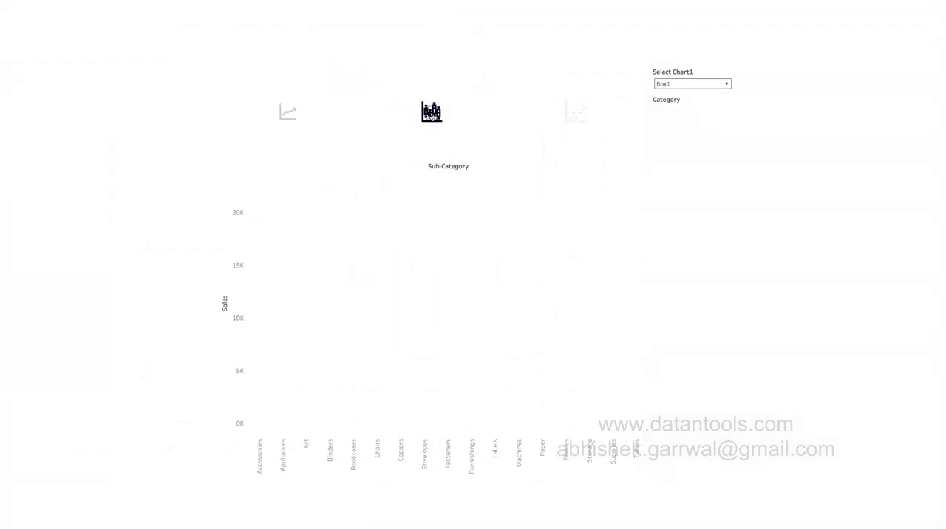
click(288, 113)
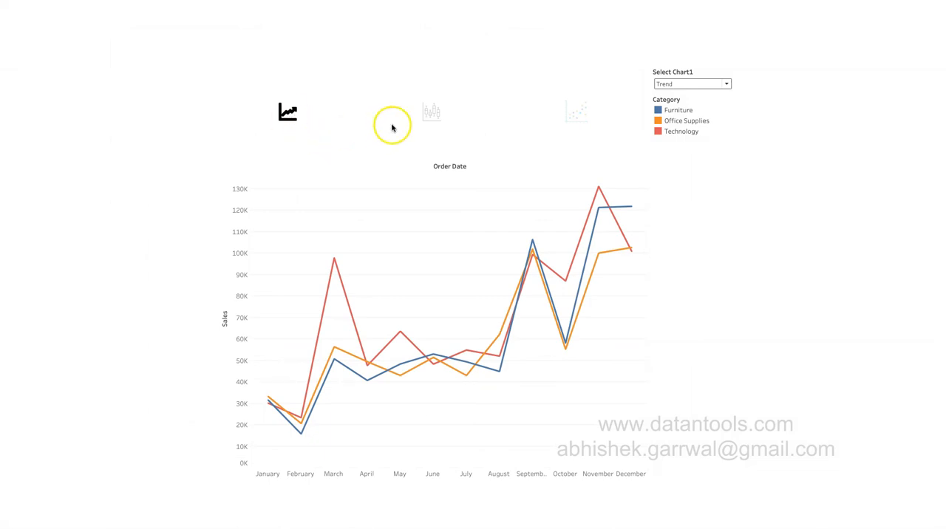
click(429, 111)
click(565, 115)
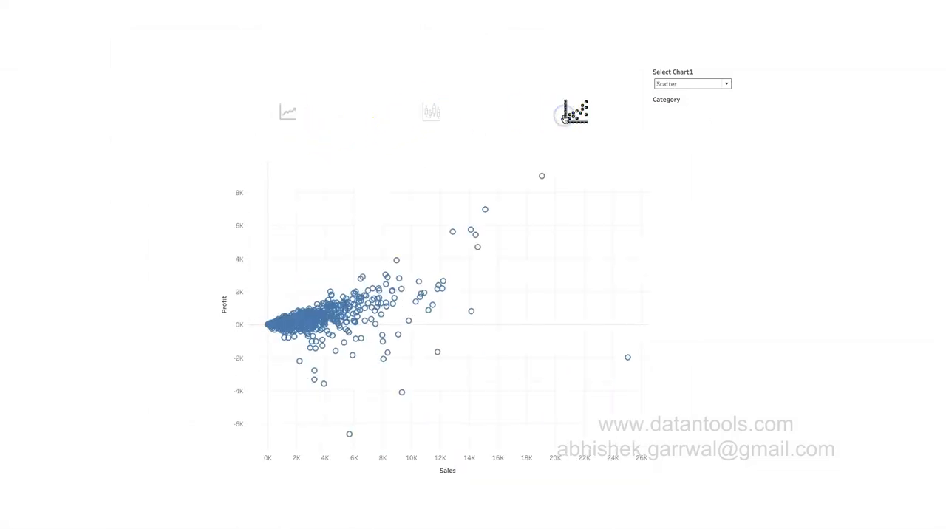
key(Escape)
click(767, 246)
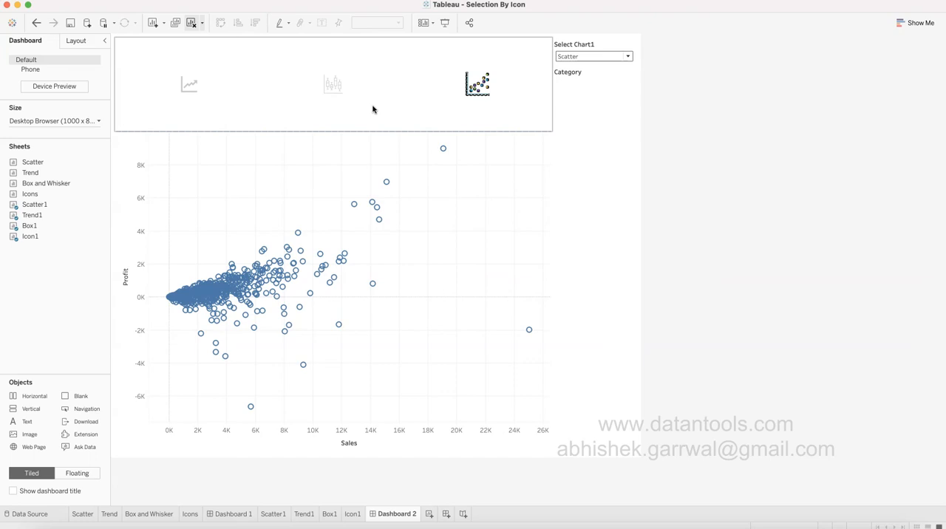
Review the options in Dashboard 2's Select Chart1 parameter control, keeping Scatter selected.
click(694, 252)
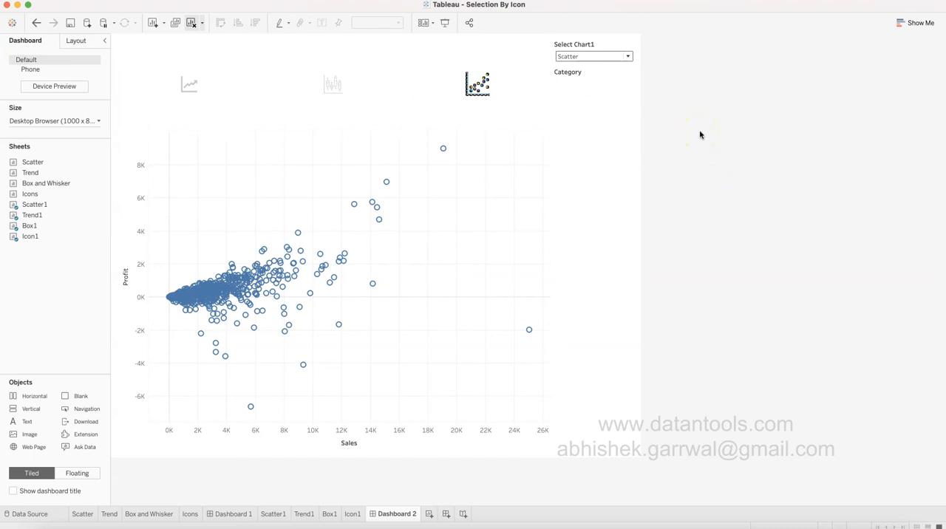
click(618, 58)
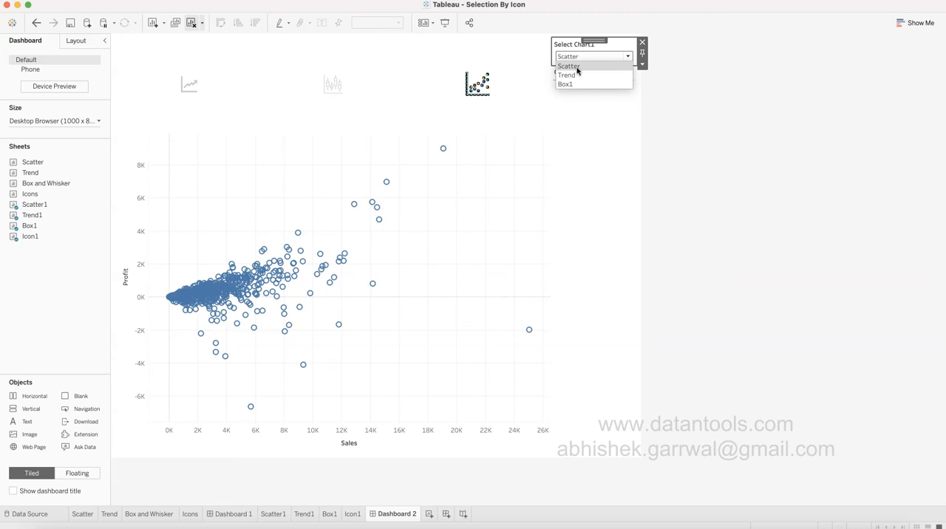
click(581, 86)
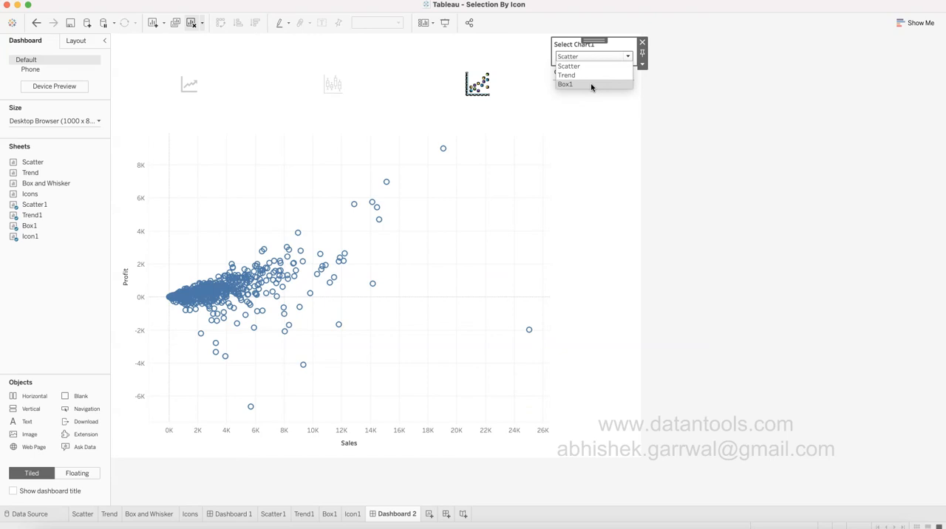
click(718, 139)
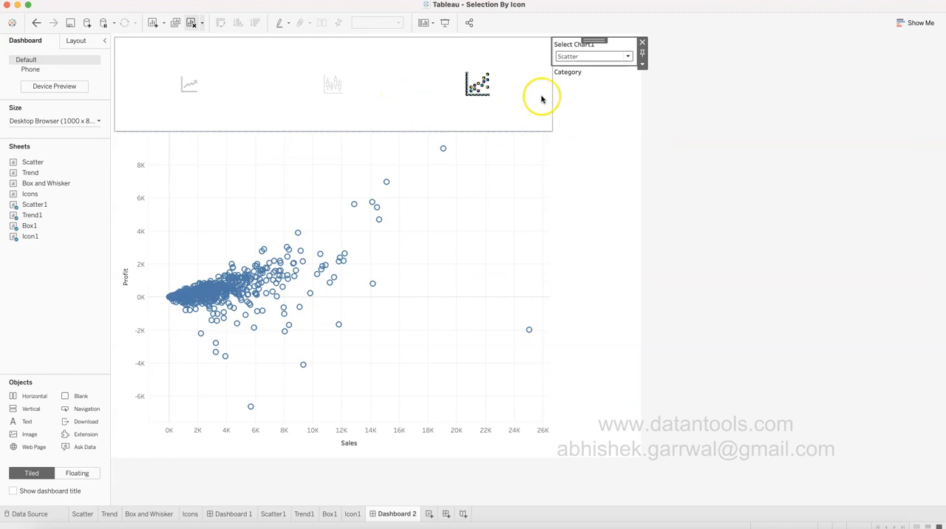
click(580, 59)
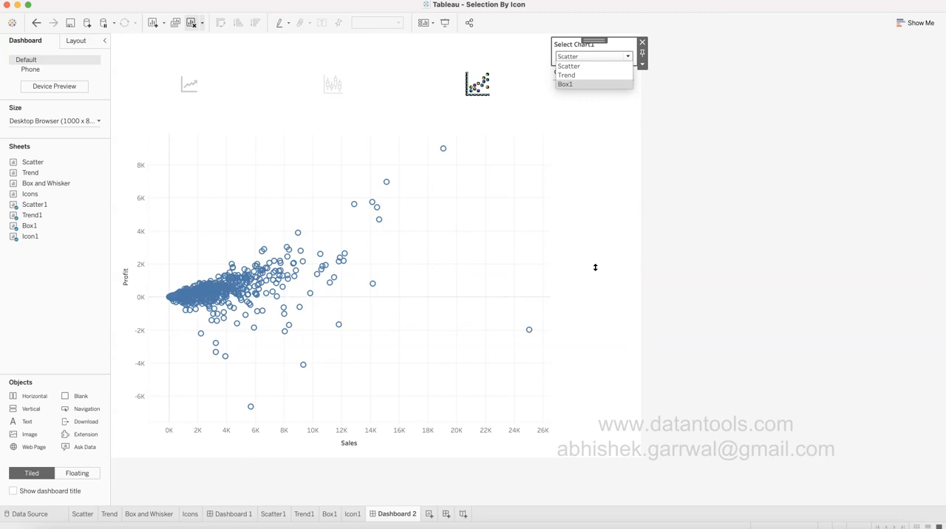
click(595, 267)
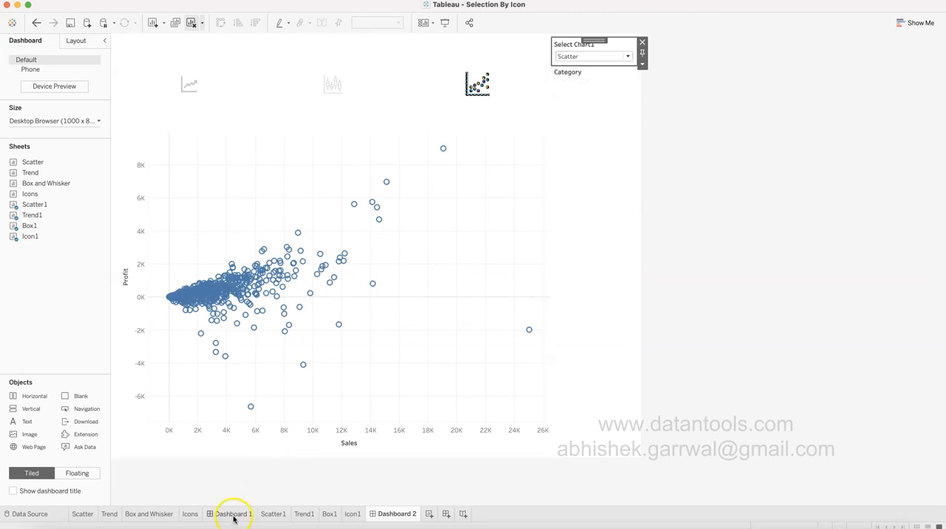
Open Dashboard 1 and inspect its title text and formatting without changing it.
click(234, 515)
click(739, 216)
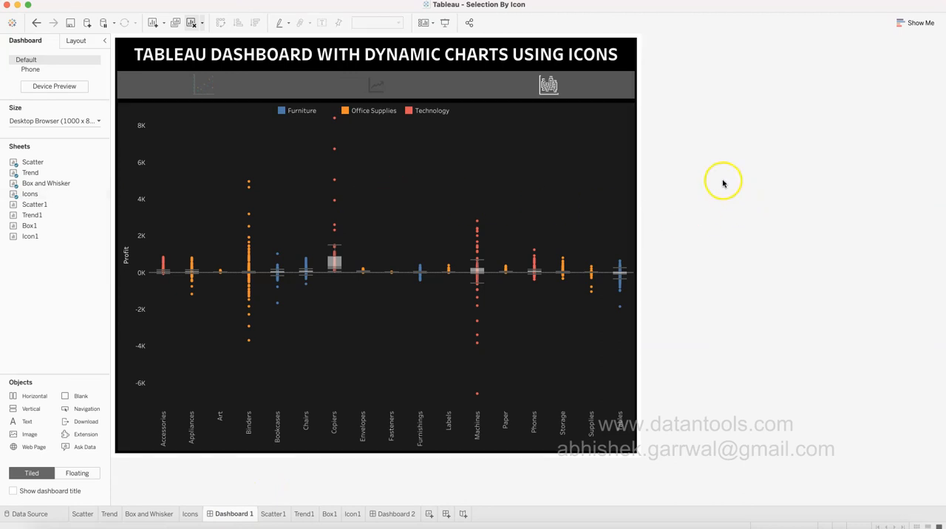
click(508, 55)
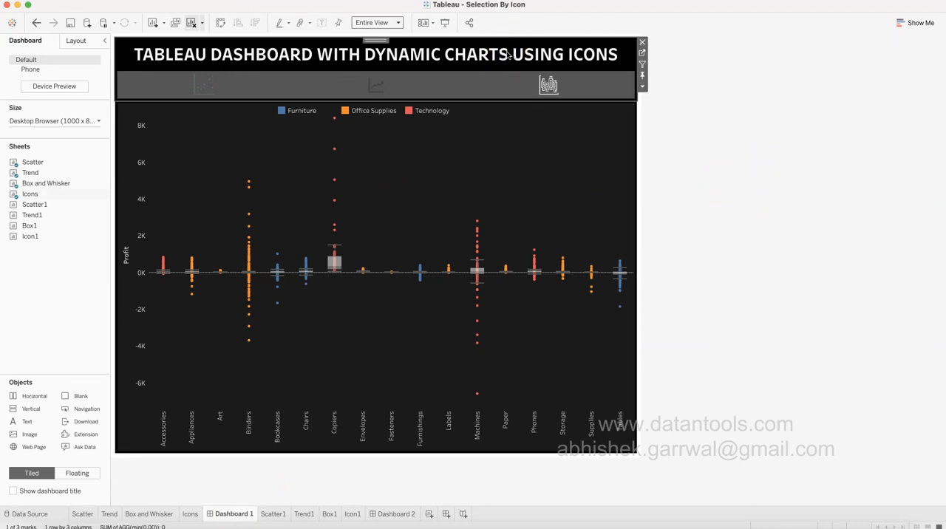
click(405, 59)
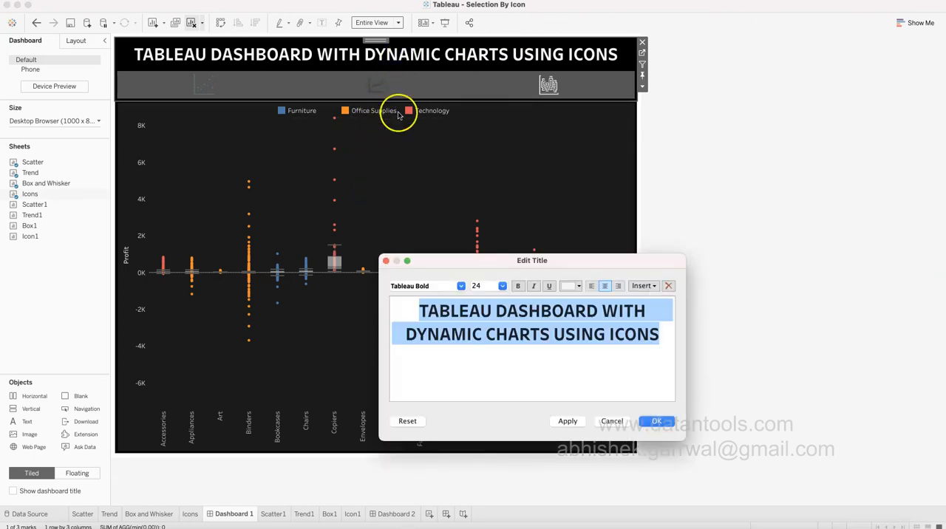
click(608, 425)
click(782, 213)
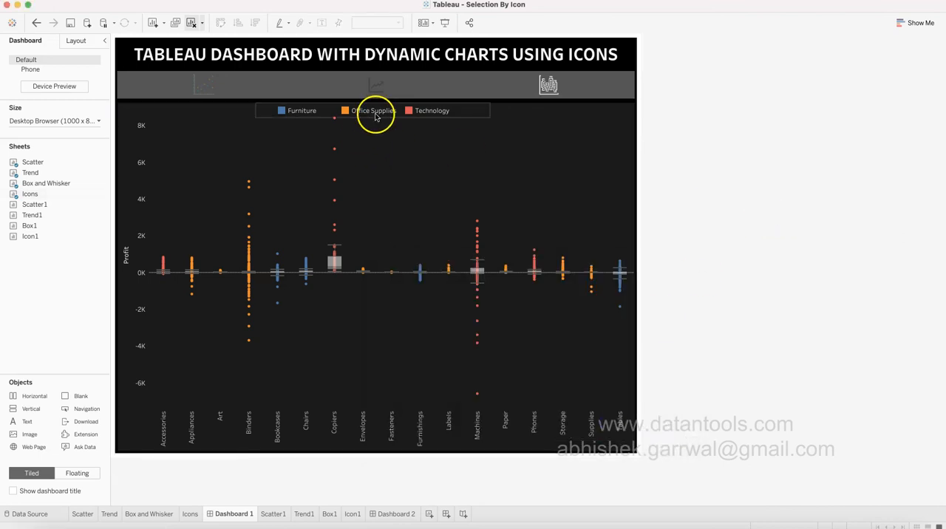
Remove the Select Chart1 parameter control from Dashboard 2 and test the box, line and scatter icons, ending on scatter.
click(403, 516)
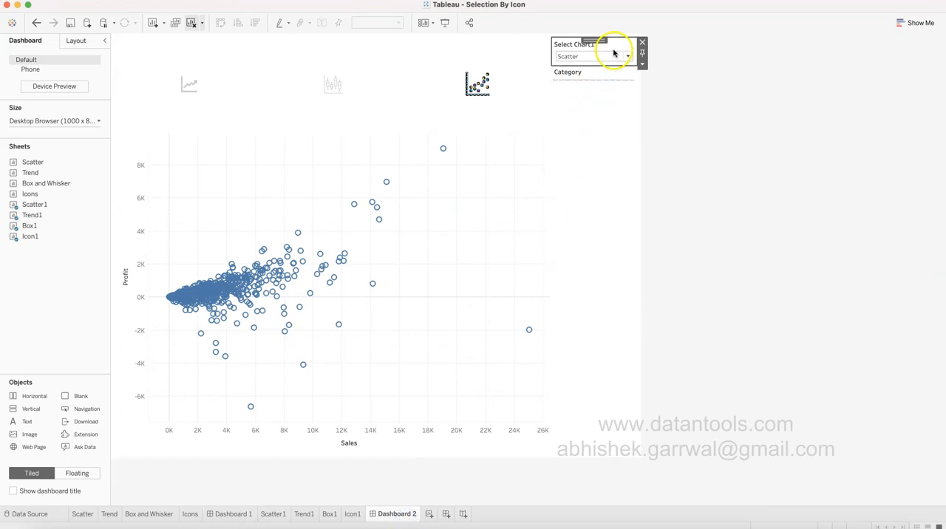
click(642, 42)
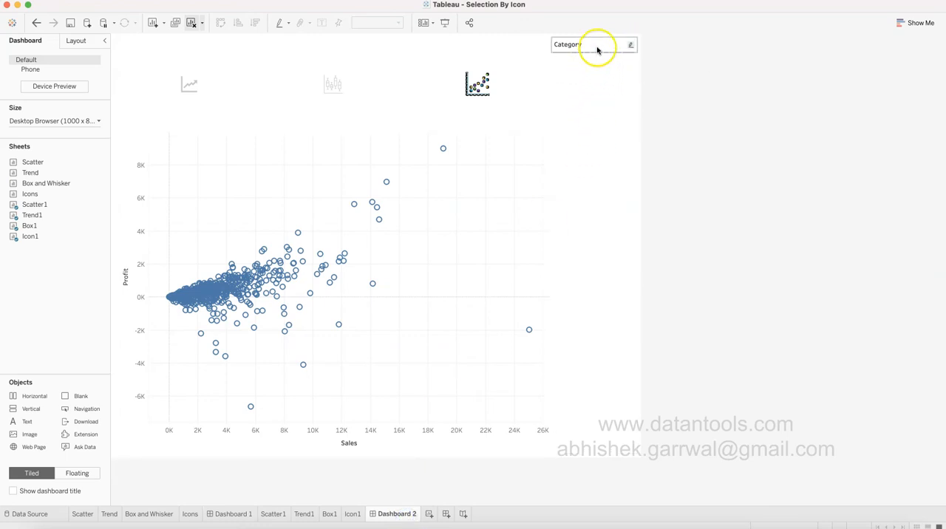
click(329, 81)
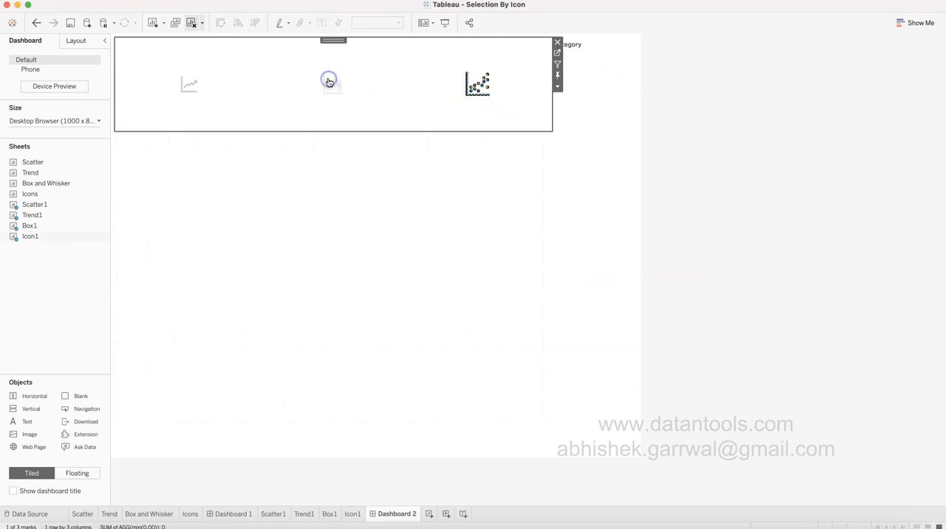
click(188, 85)
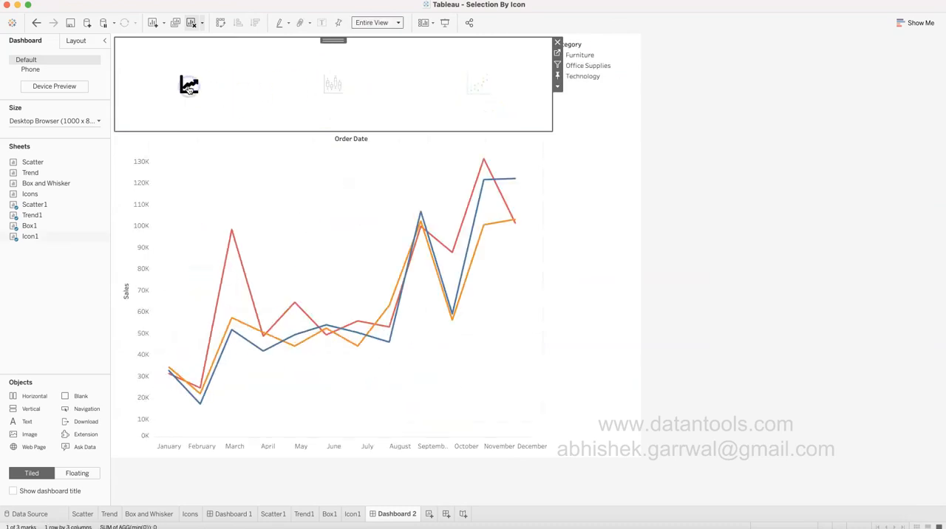
click(329, 84)
click(475, 82)
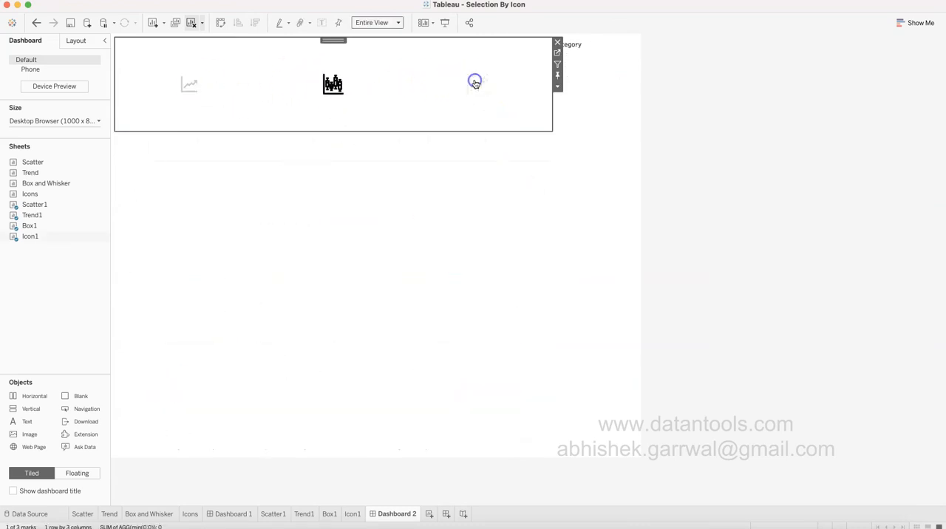
Remove the Category color legend from Dashboard 2.
click(513, 181)
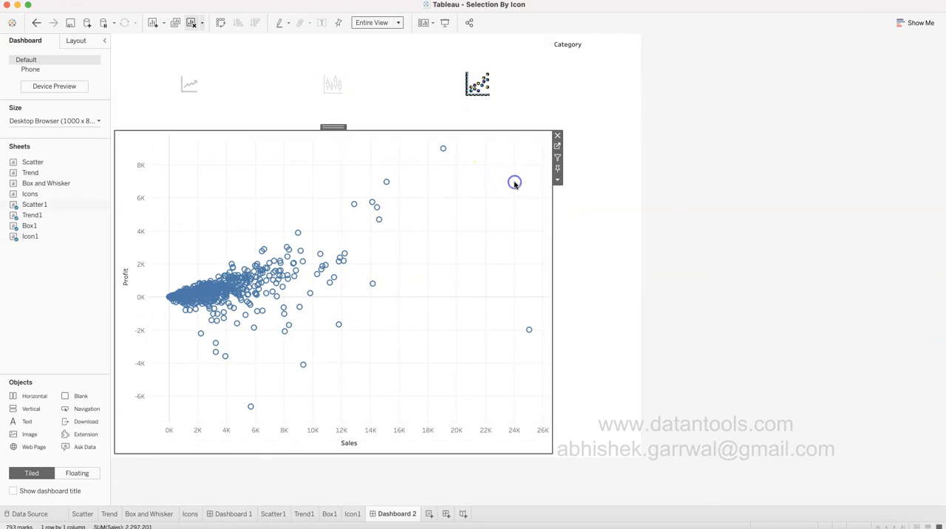
click(607, 46)
click(642, 39)
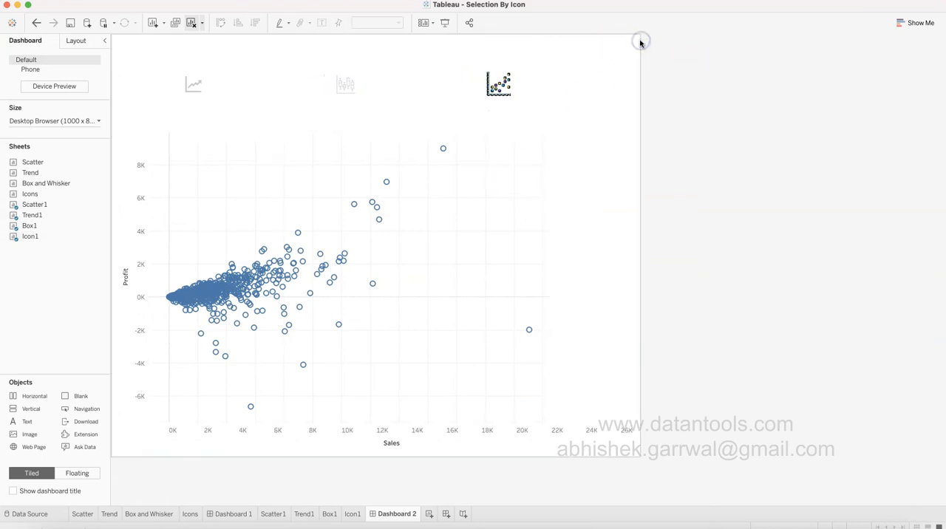
Check the options available for the scatter chart on Dashboard 2, including its legends, without applying any.
click(582, 185)
click(642, 180)
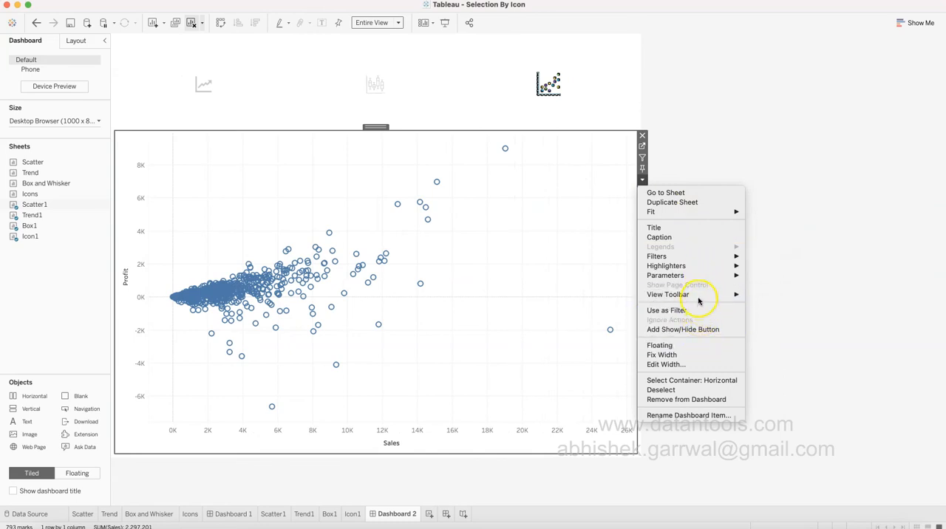
mouse_move(695, 268)
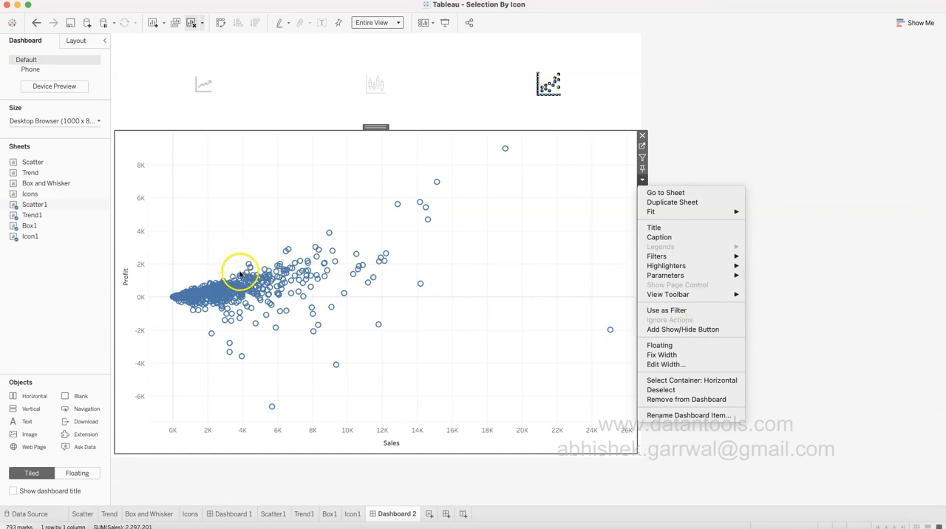
click(469, 327)
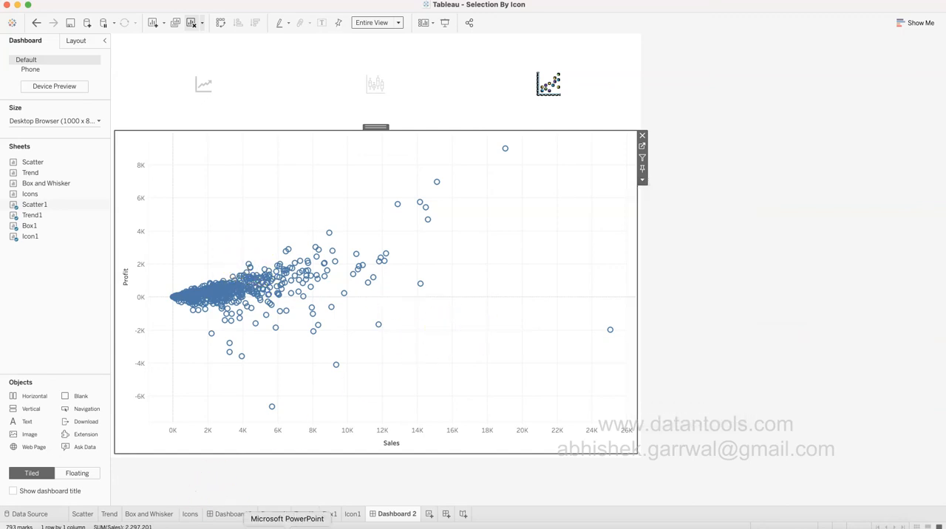
On the Scatter1 sheet, color the marks by Category.
click(274, 514)
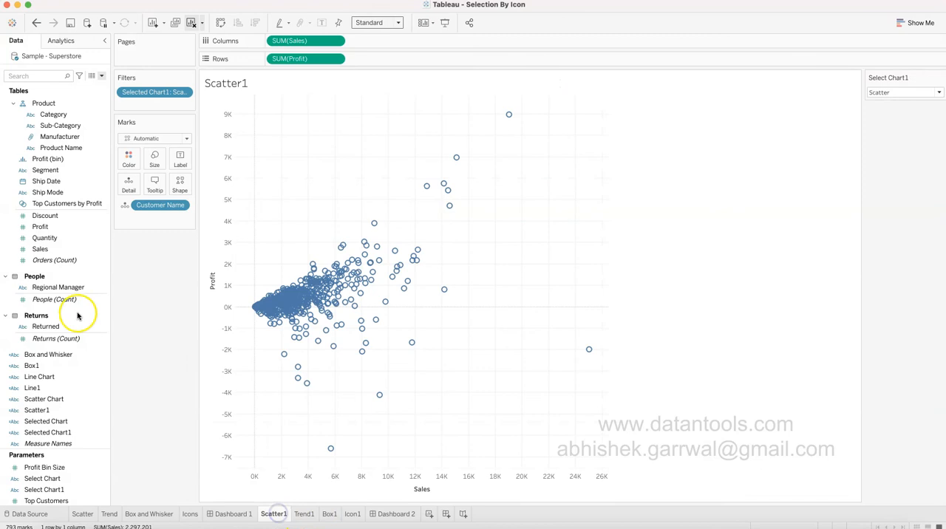
scroll(44, 148, up, 1)
click(49, 139)
drag(50, 139, 120, 159)
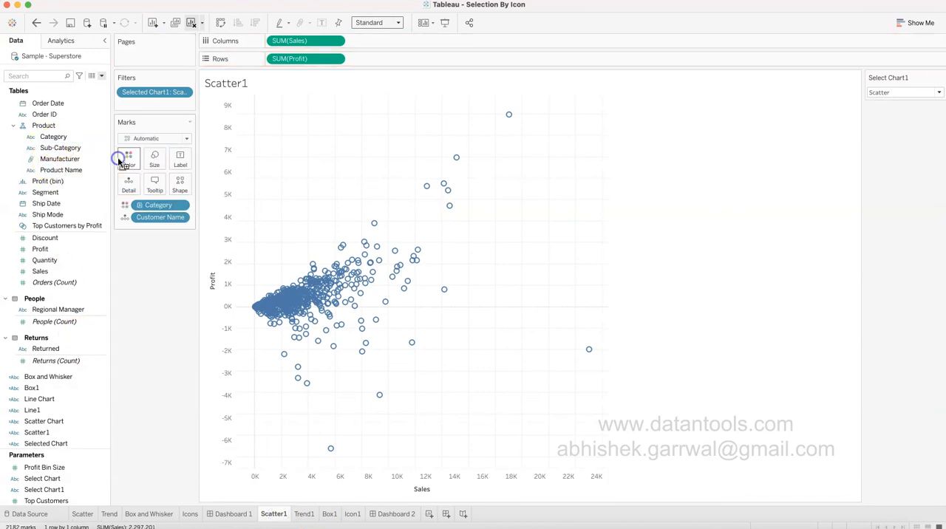
On the Trend1 sheet, set the Select Chart1 parameter to Trend.
click(305, 514)
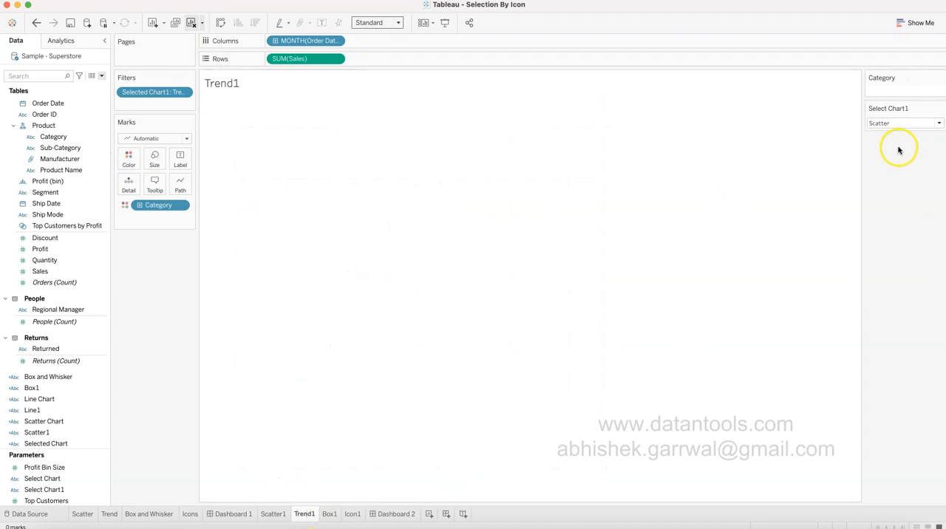
click(895, 124)
click(892, 142)
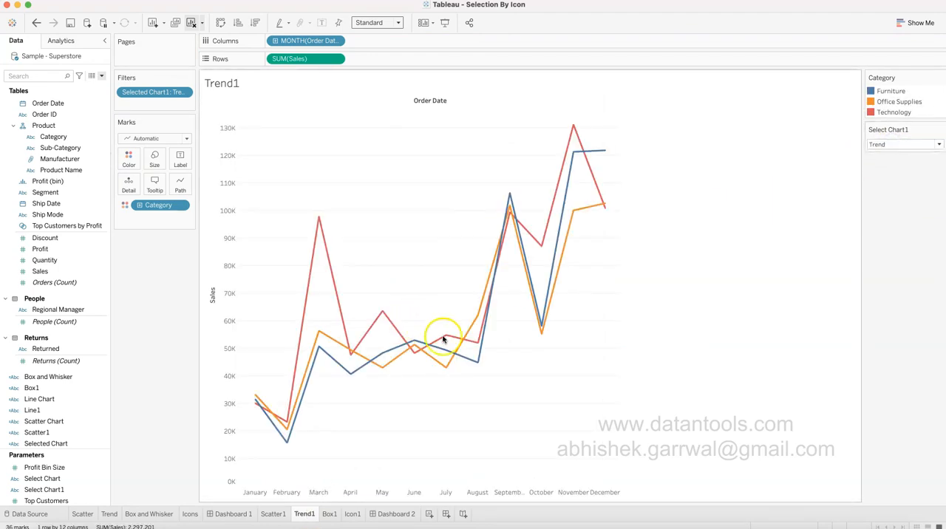
On the Box1 sheet, color the marks by Category.
click(330, 514)
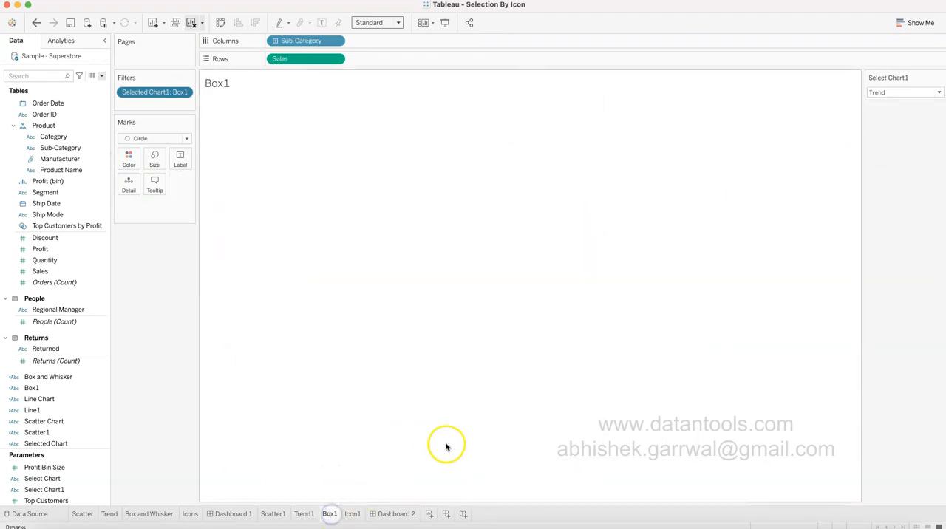
drag(55, 137, 128, 158)
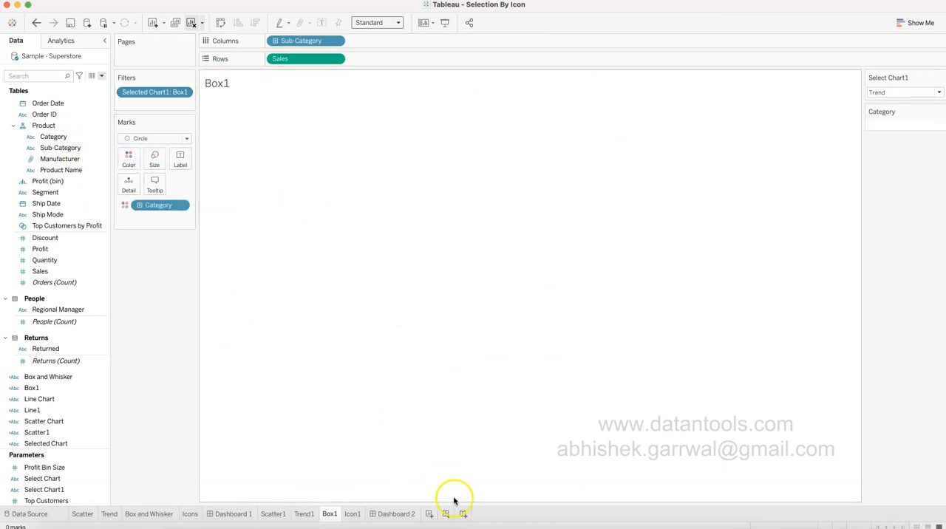
On Dashboard 2, show the Category color legend for the trend chart.
click(392, 514)
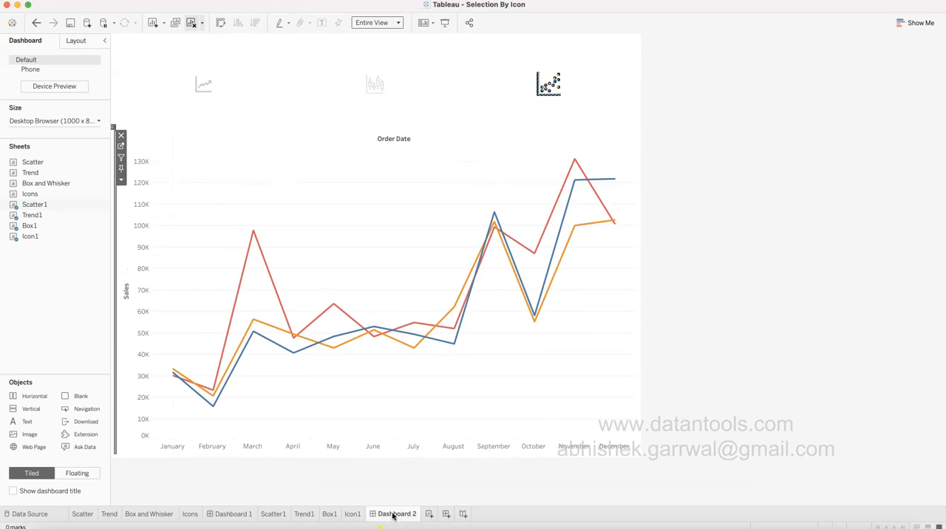
click(536, 154)
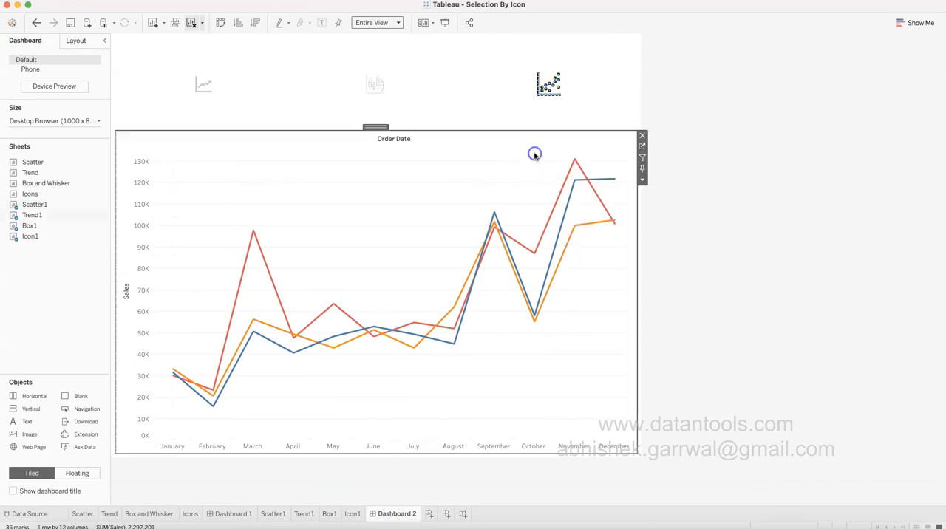
click(642, 180)
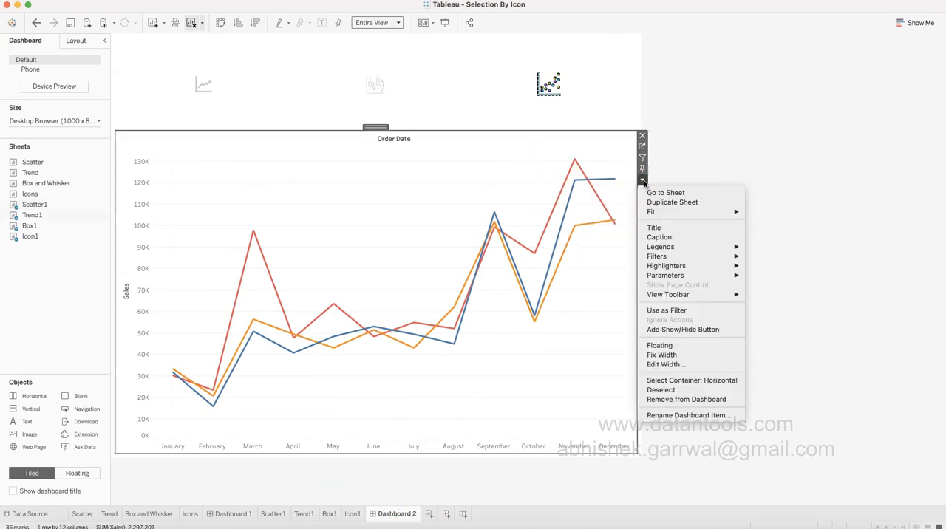
mouse_move(659, 246)
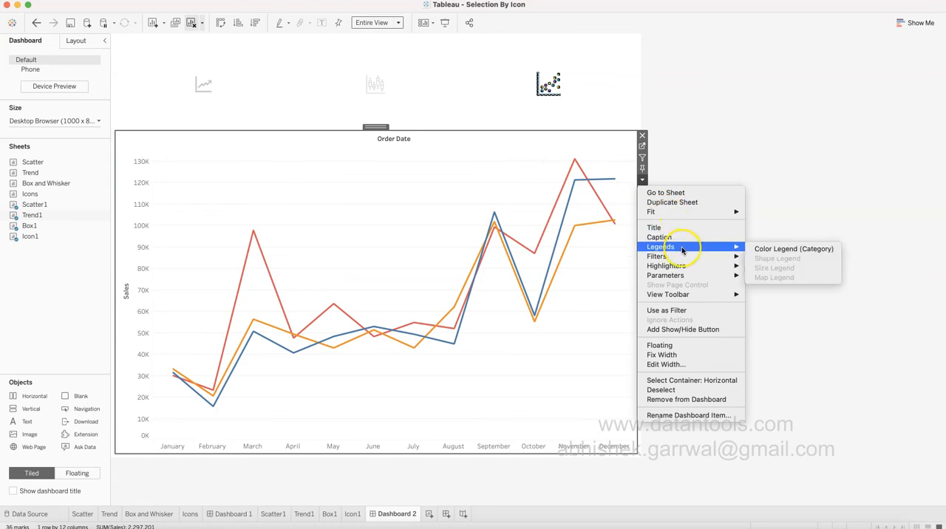
click(766, 248)
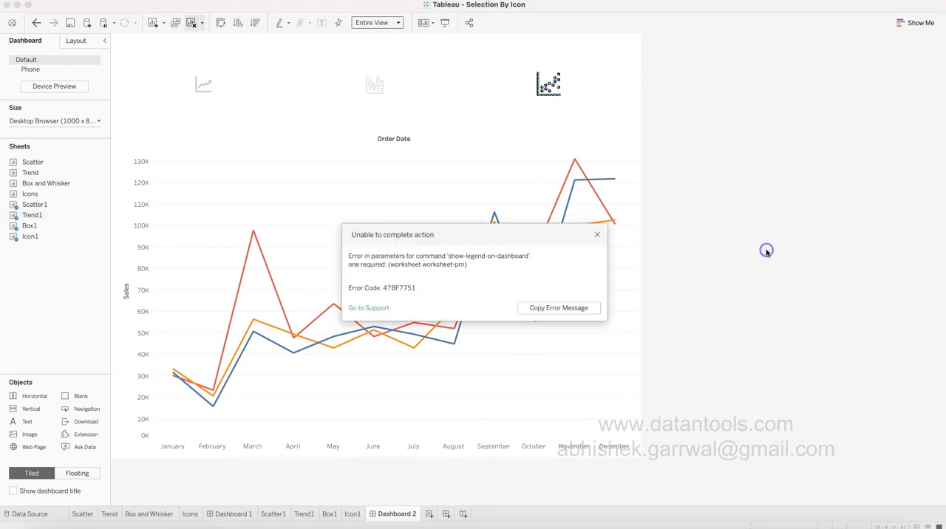
click(595, 235)
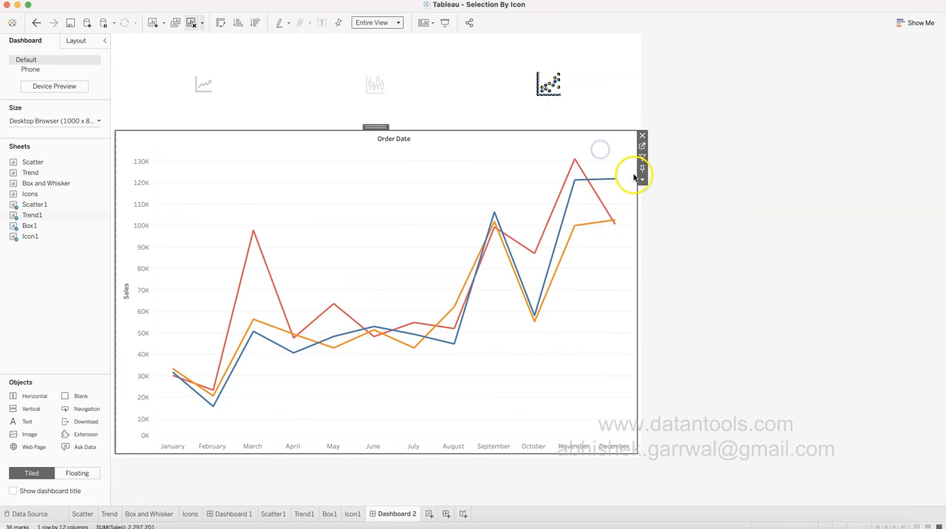
click(643, 181)
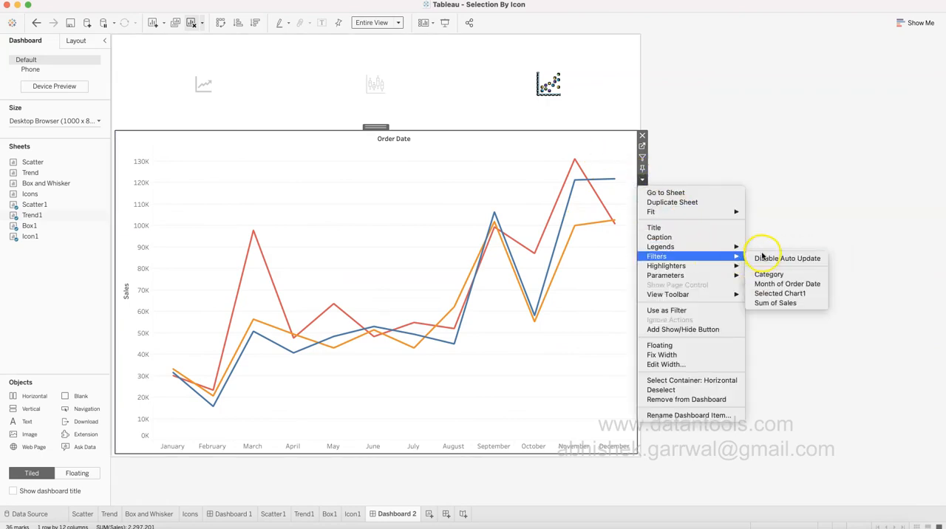
click(766, 249)
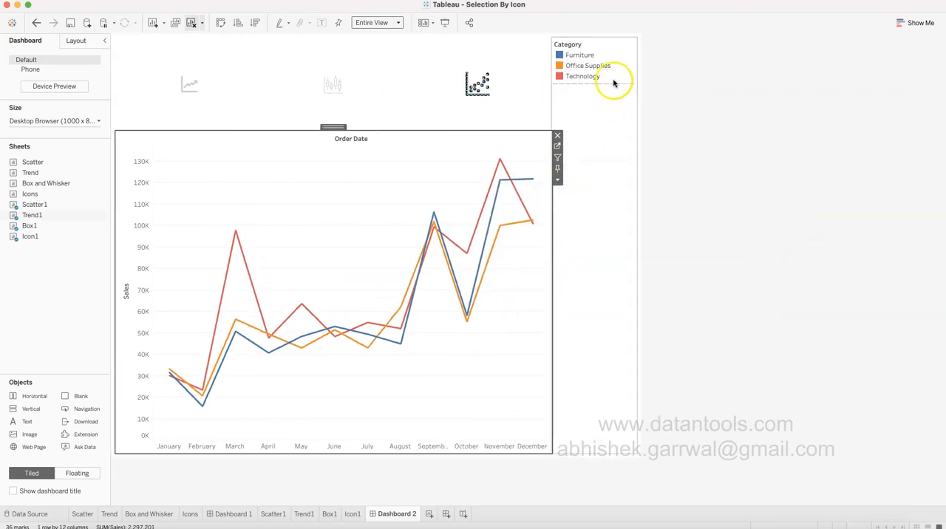
Make the Category legend floating and place it over the upper middle of the trend chart, just below the icons.
click(612, 55)
click(642, 65)
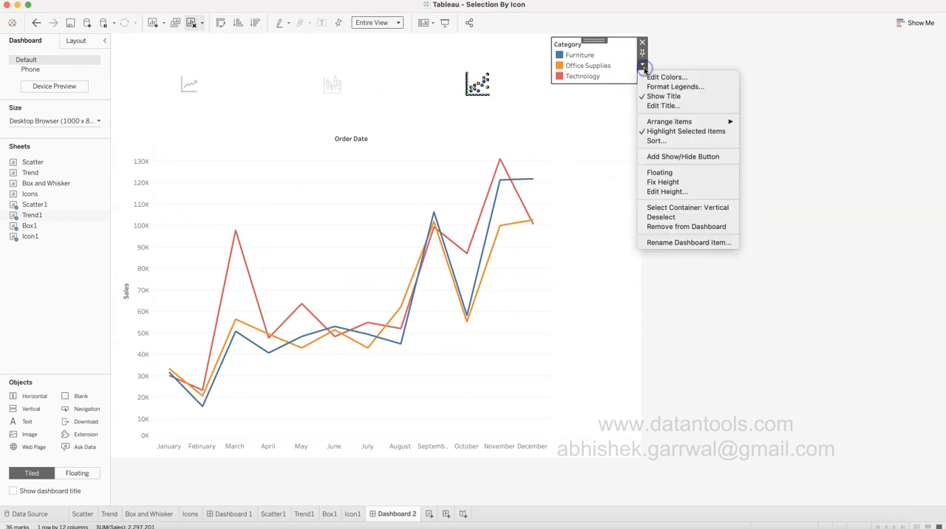
click(666, 172)
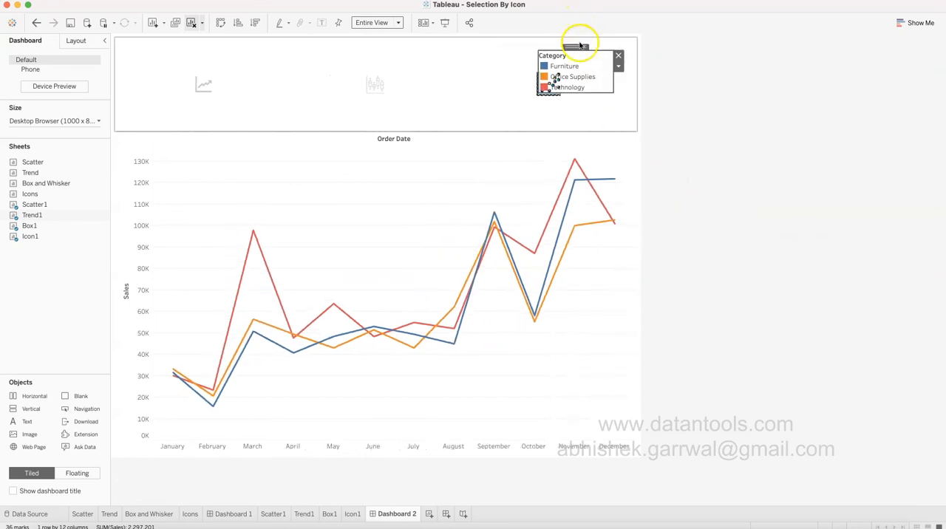
drag(580, 46, 346, 127)
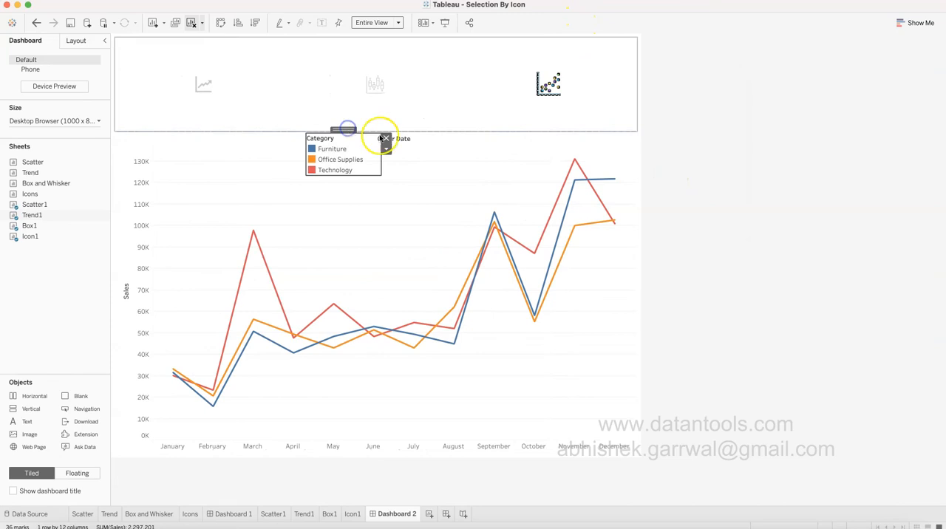
Hide the Order Date column field label on the trend chart.
right_click(408, 142)
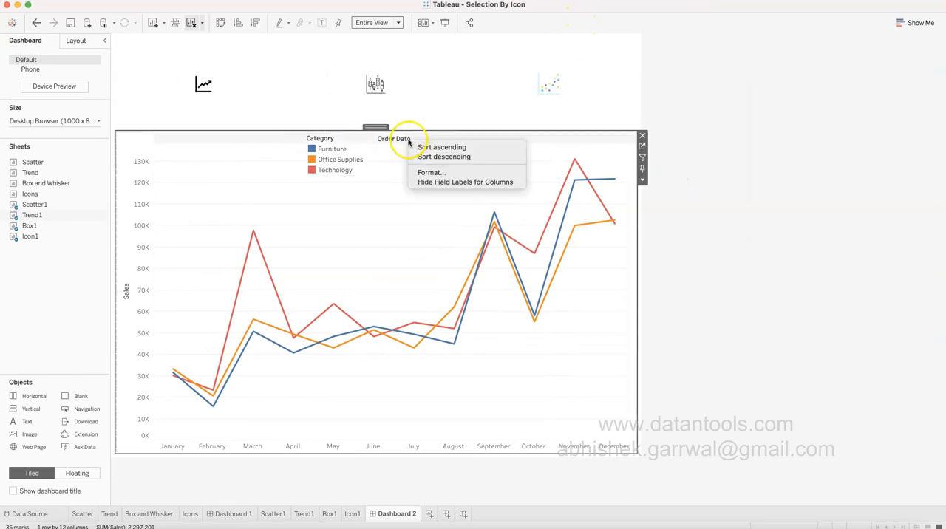
click(443, 184)
Widen the floating Category legend so its three items fit in a single row, and hide its title.
click(357, 146)
drag(381, 160, 474, 154)
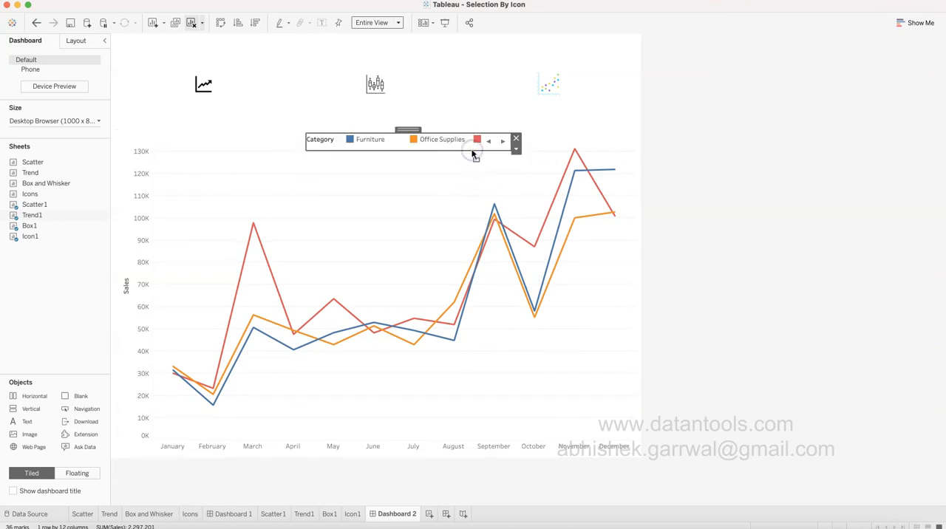
drag(303, 145, 254, 150)
click(750, 211)
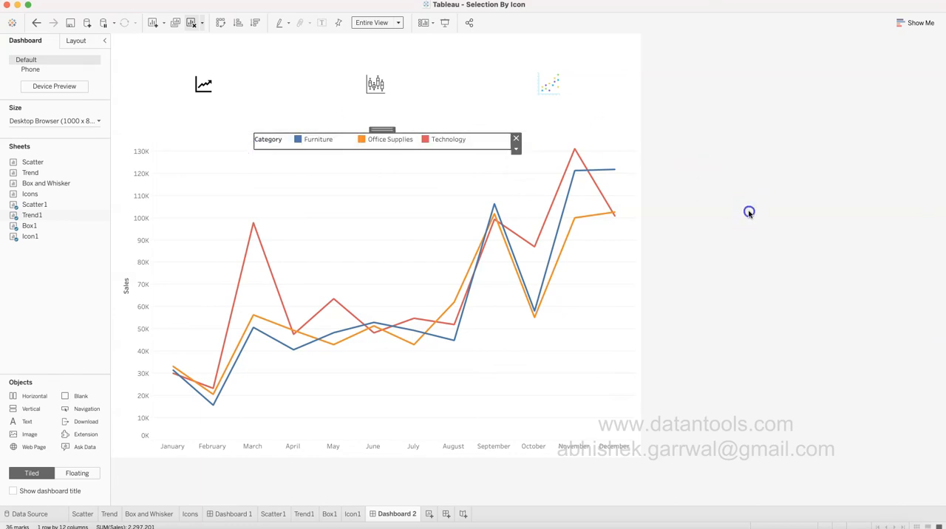
right_click(272, 142)
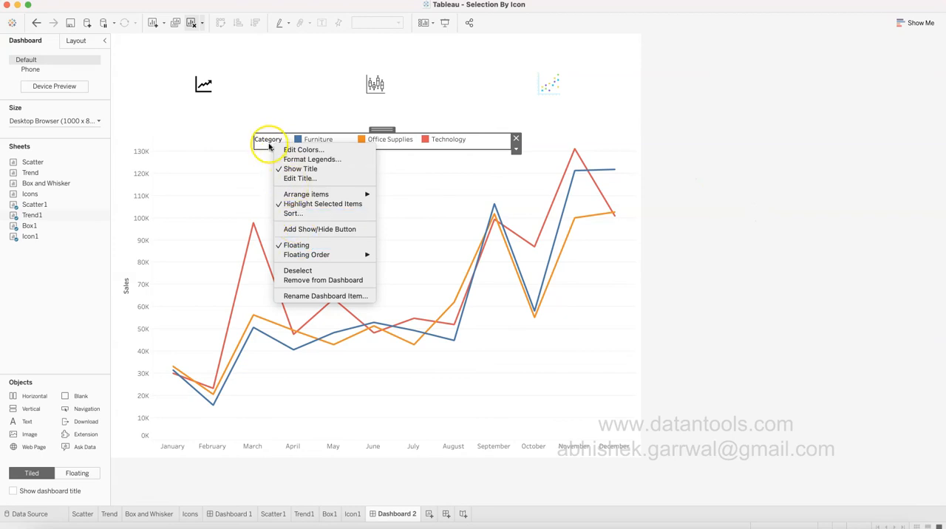
click(300, 169)
click(844, 237)
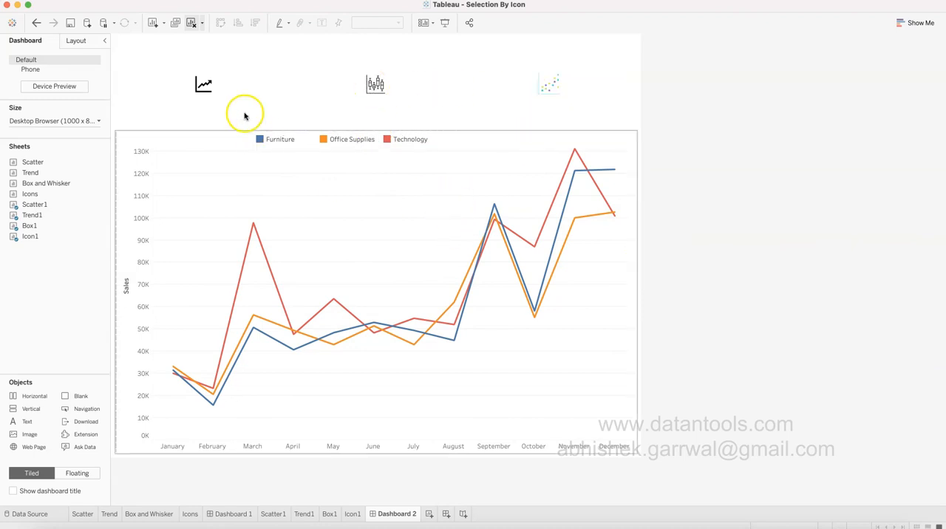
Test the box, scatter and line icons on Dashboard 2, checking the scatter chart's options without applying any.
click(375, 83)
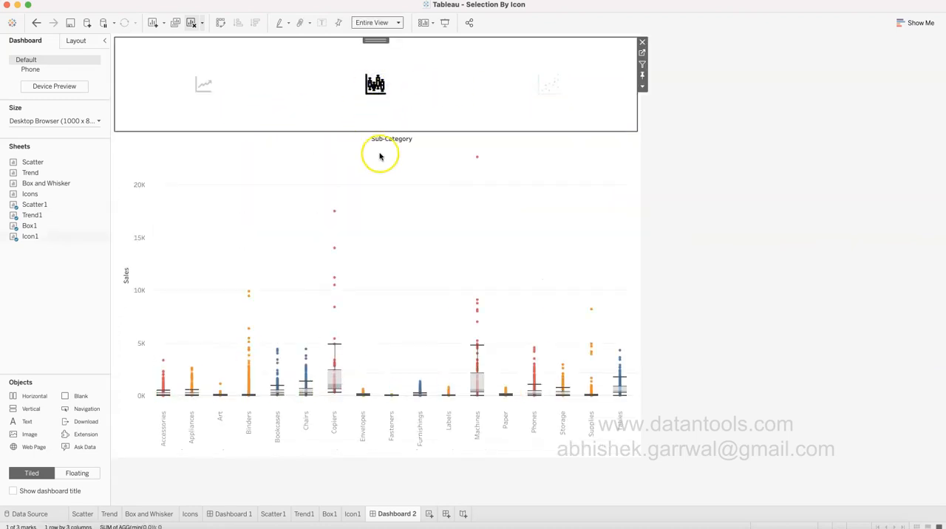
click(556, 79)
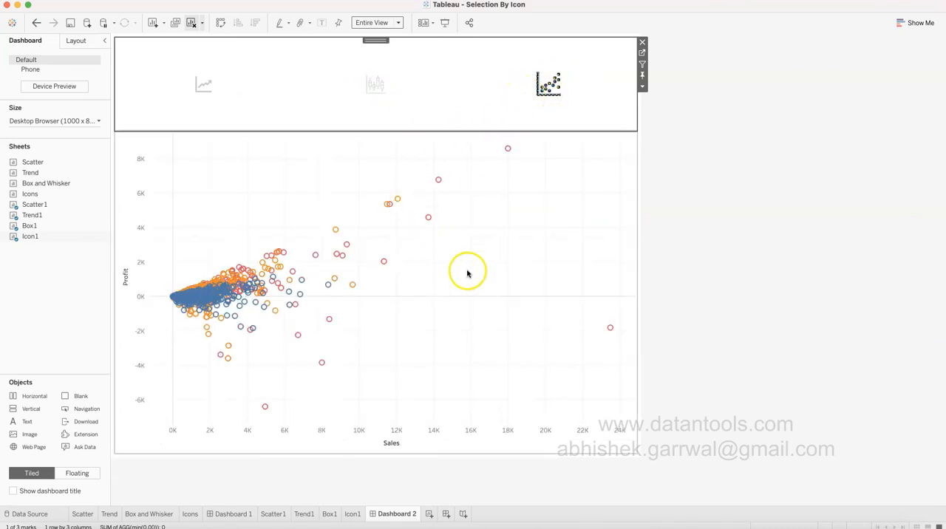
click(602, 192)
click(643, 180)
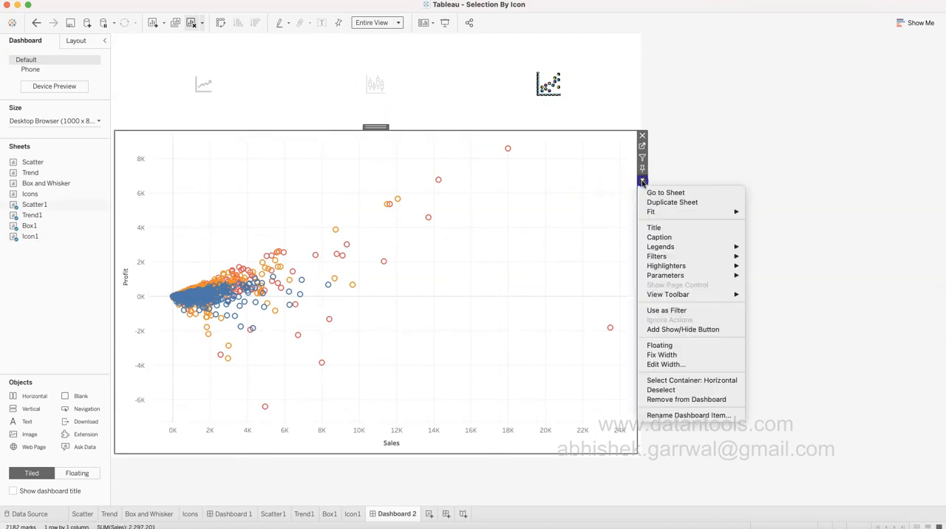
mouse_move(673, 248)
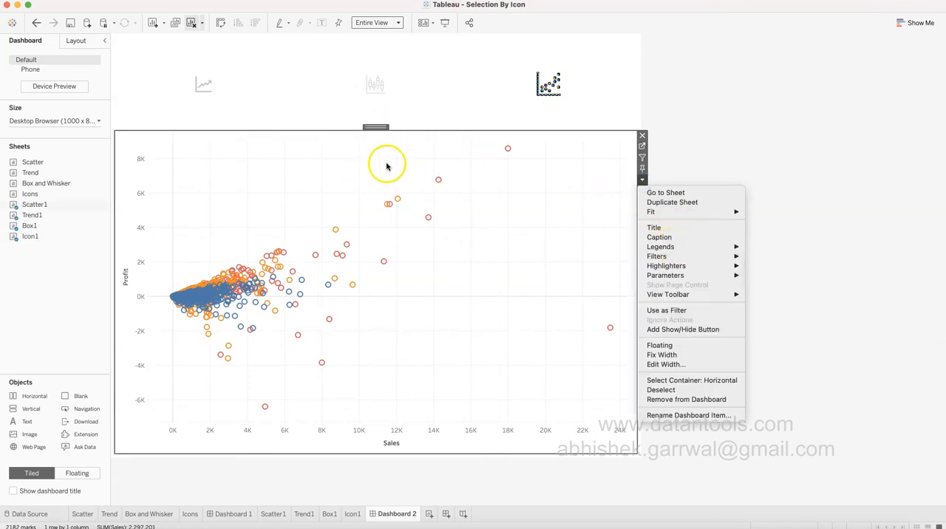
click(525, 265)
click(201, 85)
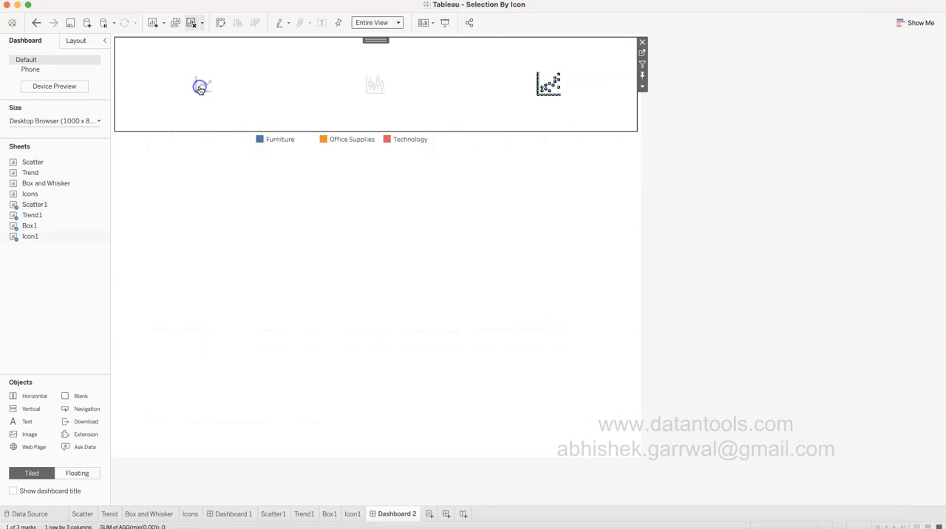
click(392, 197)
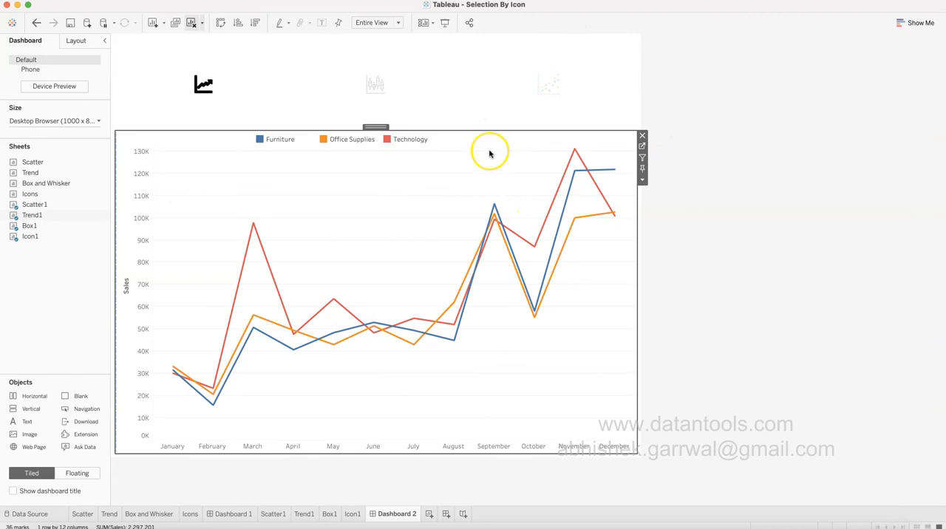
Make the Icon1 sheet floating, shrink its width and height around the icons, and center it above the Category legend.
click(466, 89)
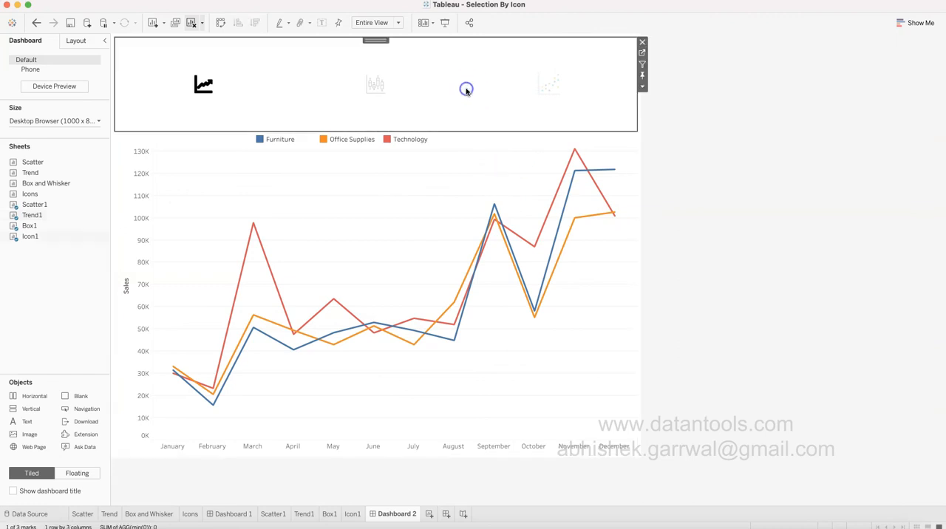
click(643, 87)
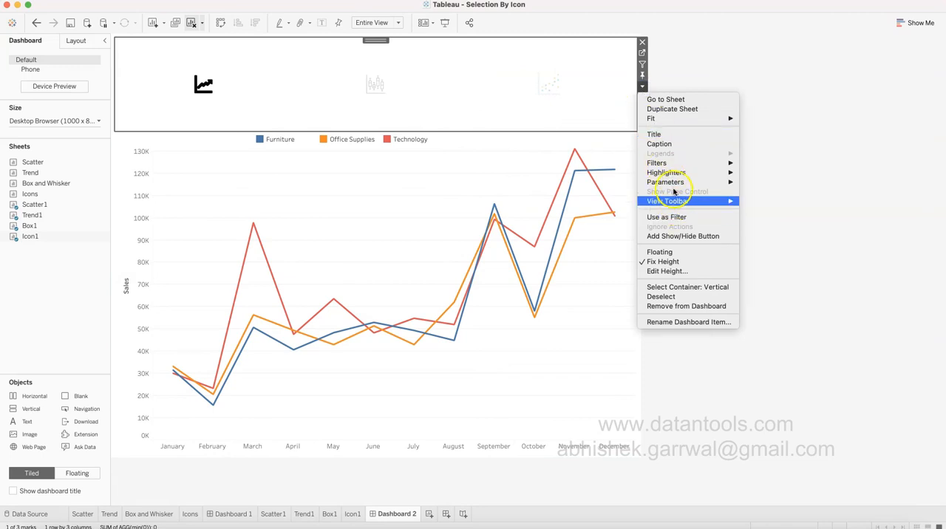
click(691, 253)
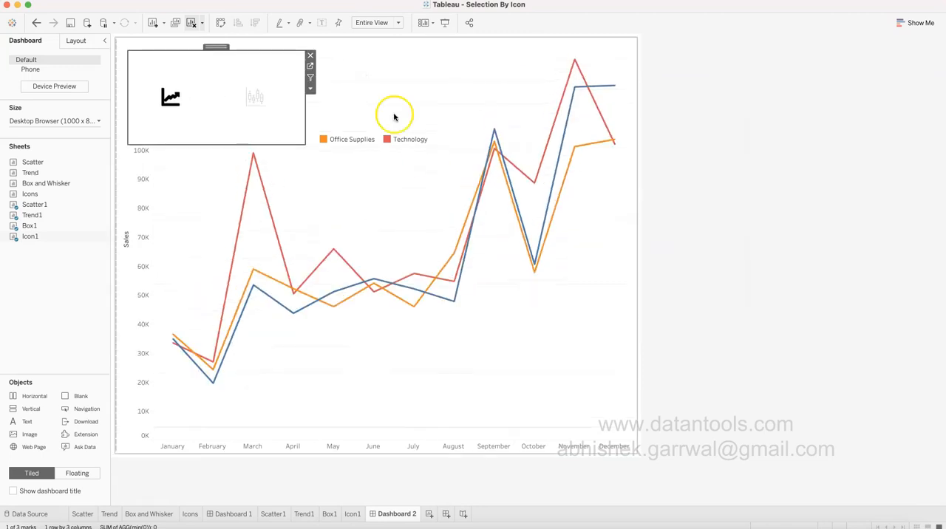
mouse_move(310, 117)
mouse_down()
mouse_move(319, 118)
mouse_move(301, 116)
mouse_up()
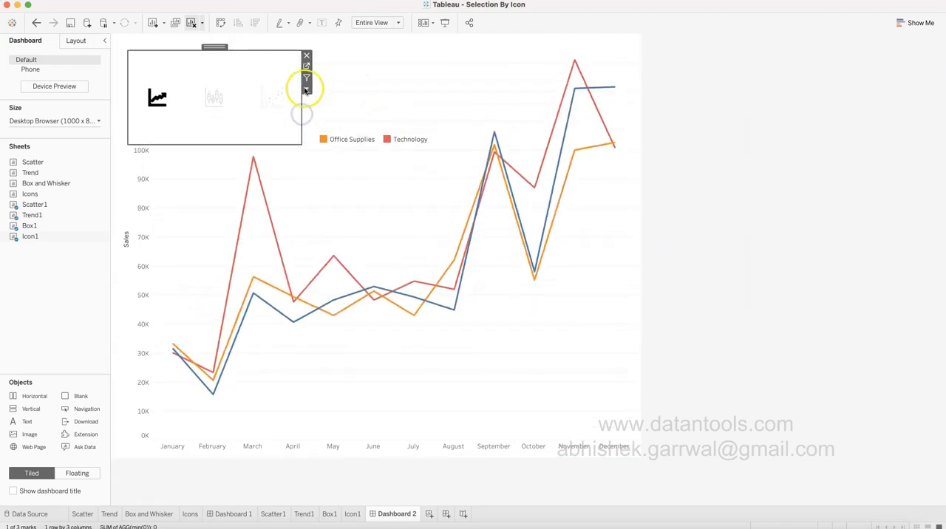
drag(267, 144, 268, 97)
drag(216, 47, 355, 77)
Test the box and scatter icons in the floating Icon1 sheet, and deselect it.
click(355, 96)
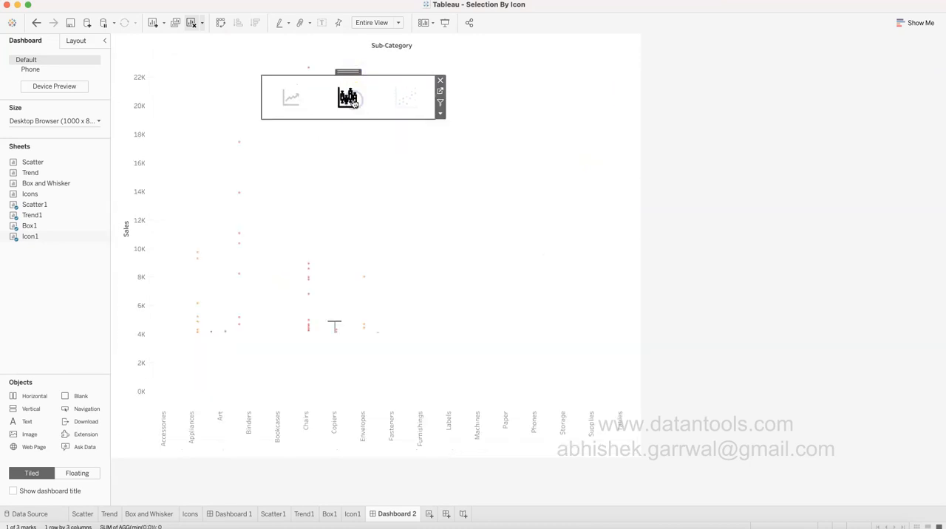
click(408, 100)
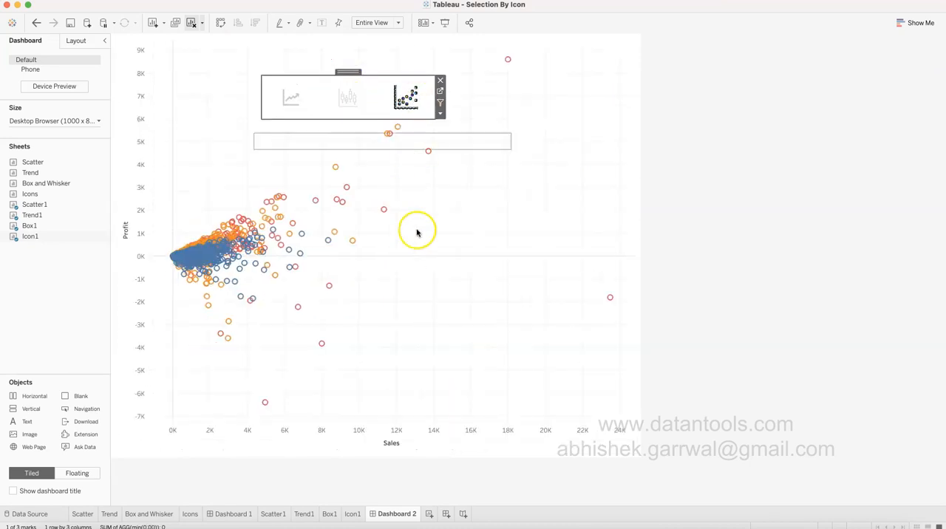
click(565, 293)
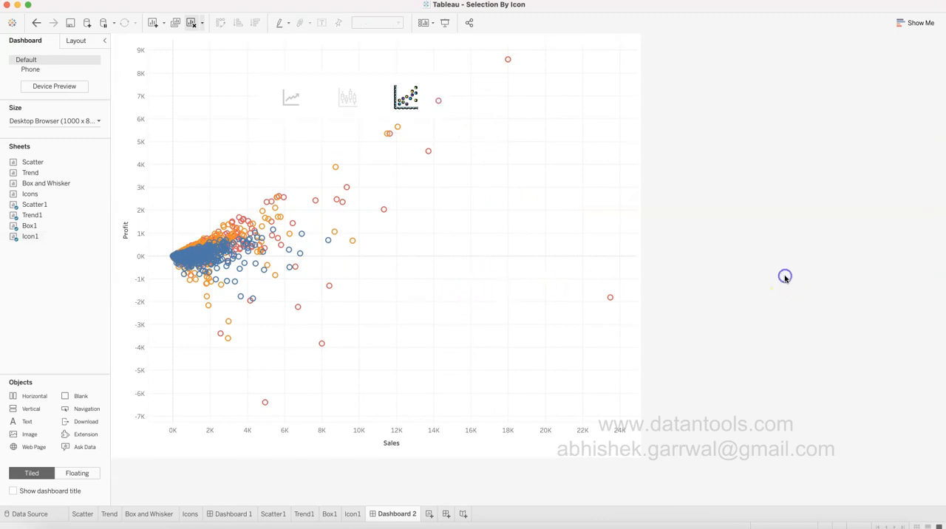
View Dashboard 2 in presentation mode, test the scatter, box and line icons, and return to the editing view.
click(446, 22)
click(502, 124)
click(447, 126)
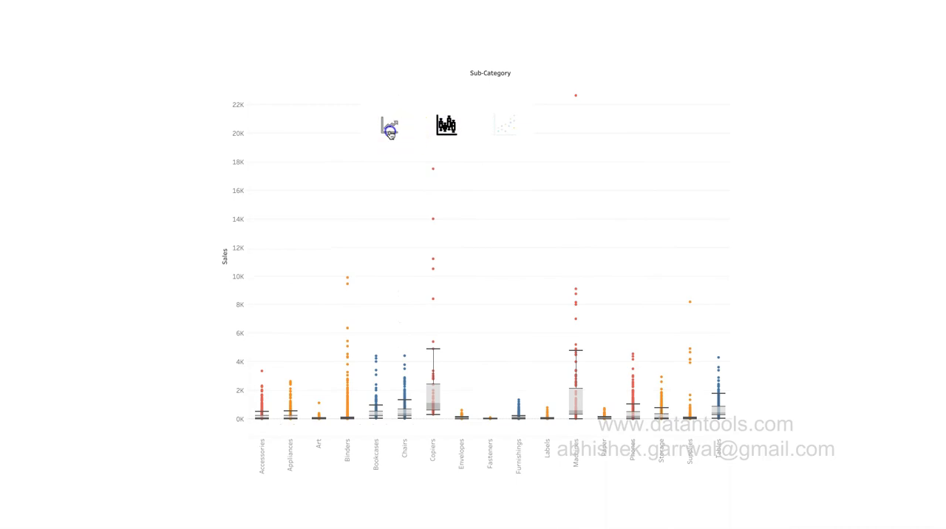
click(389, 129)
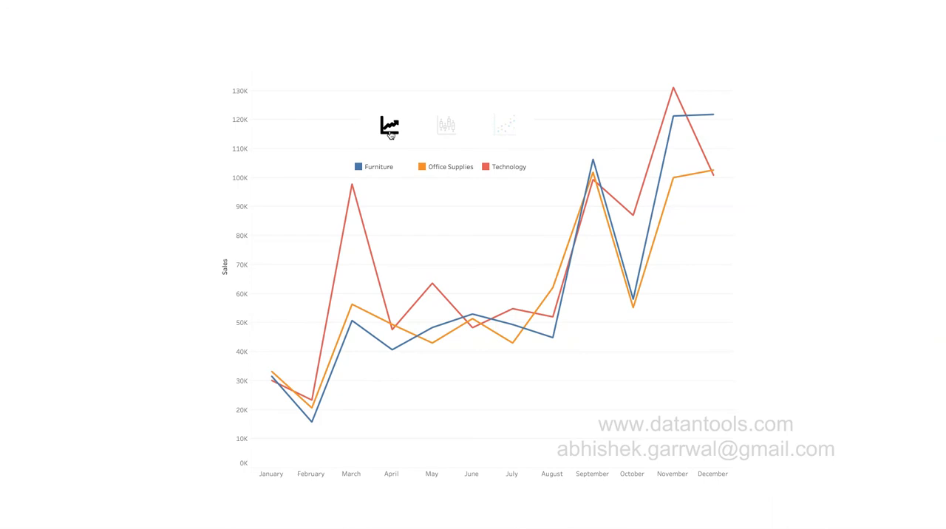
click(443, 127)
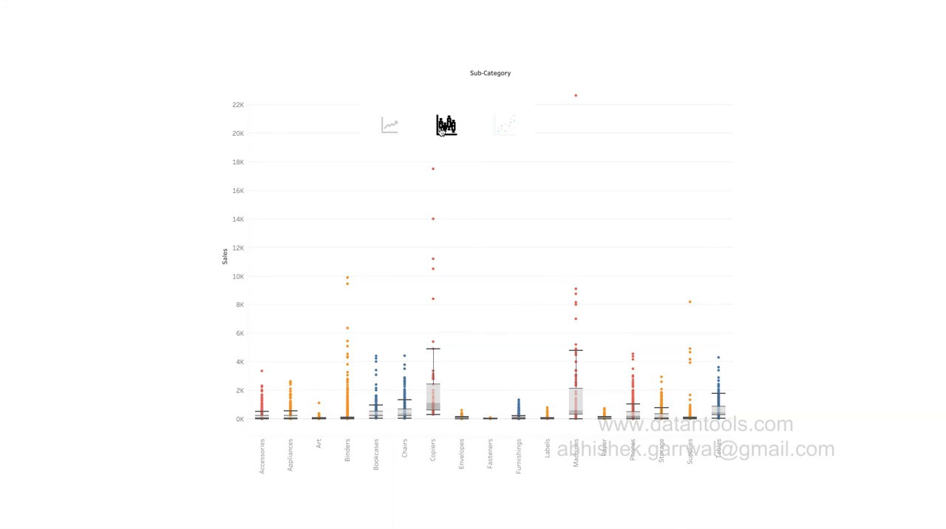
click(506, 122)
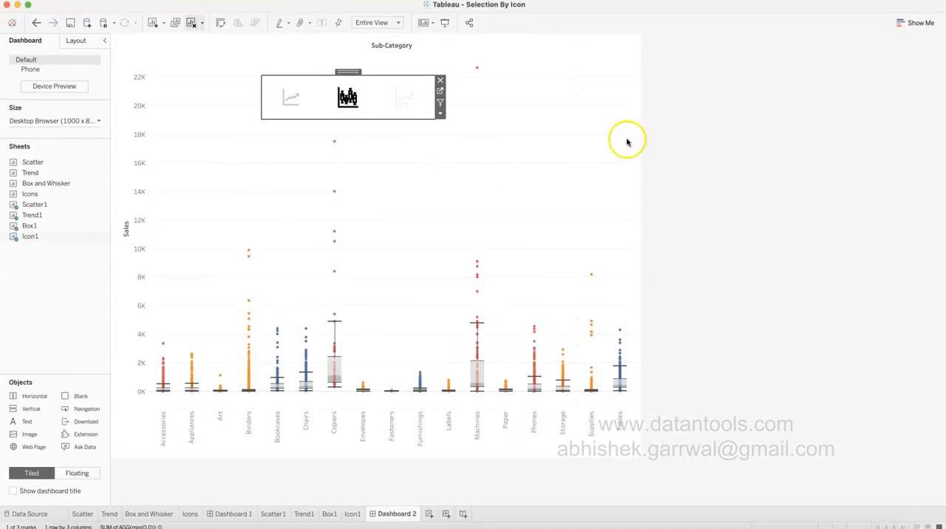
click(779, 263)
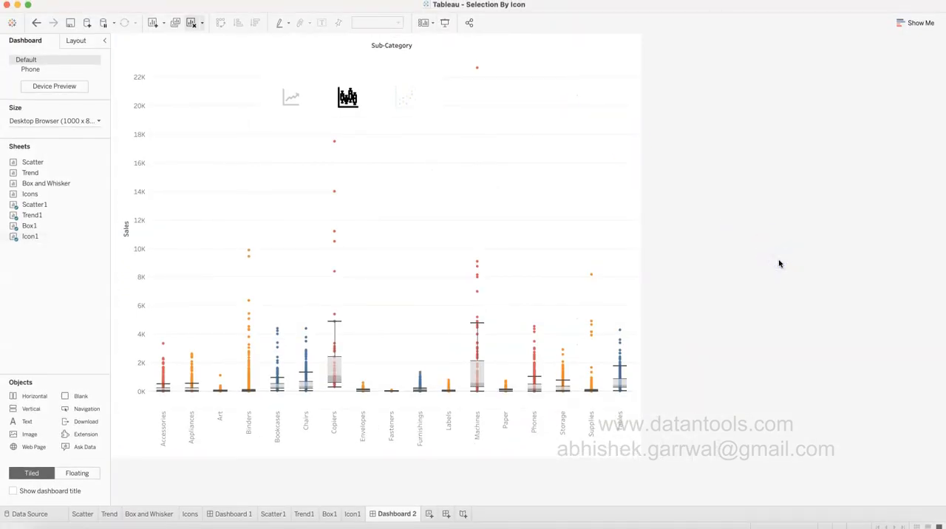